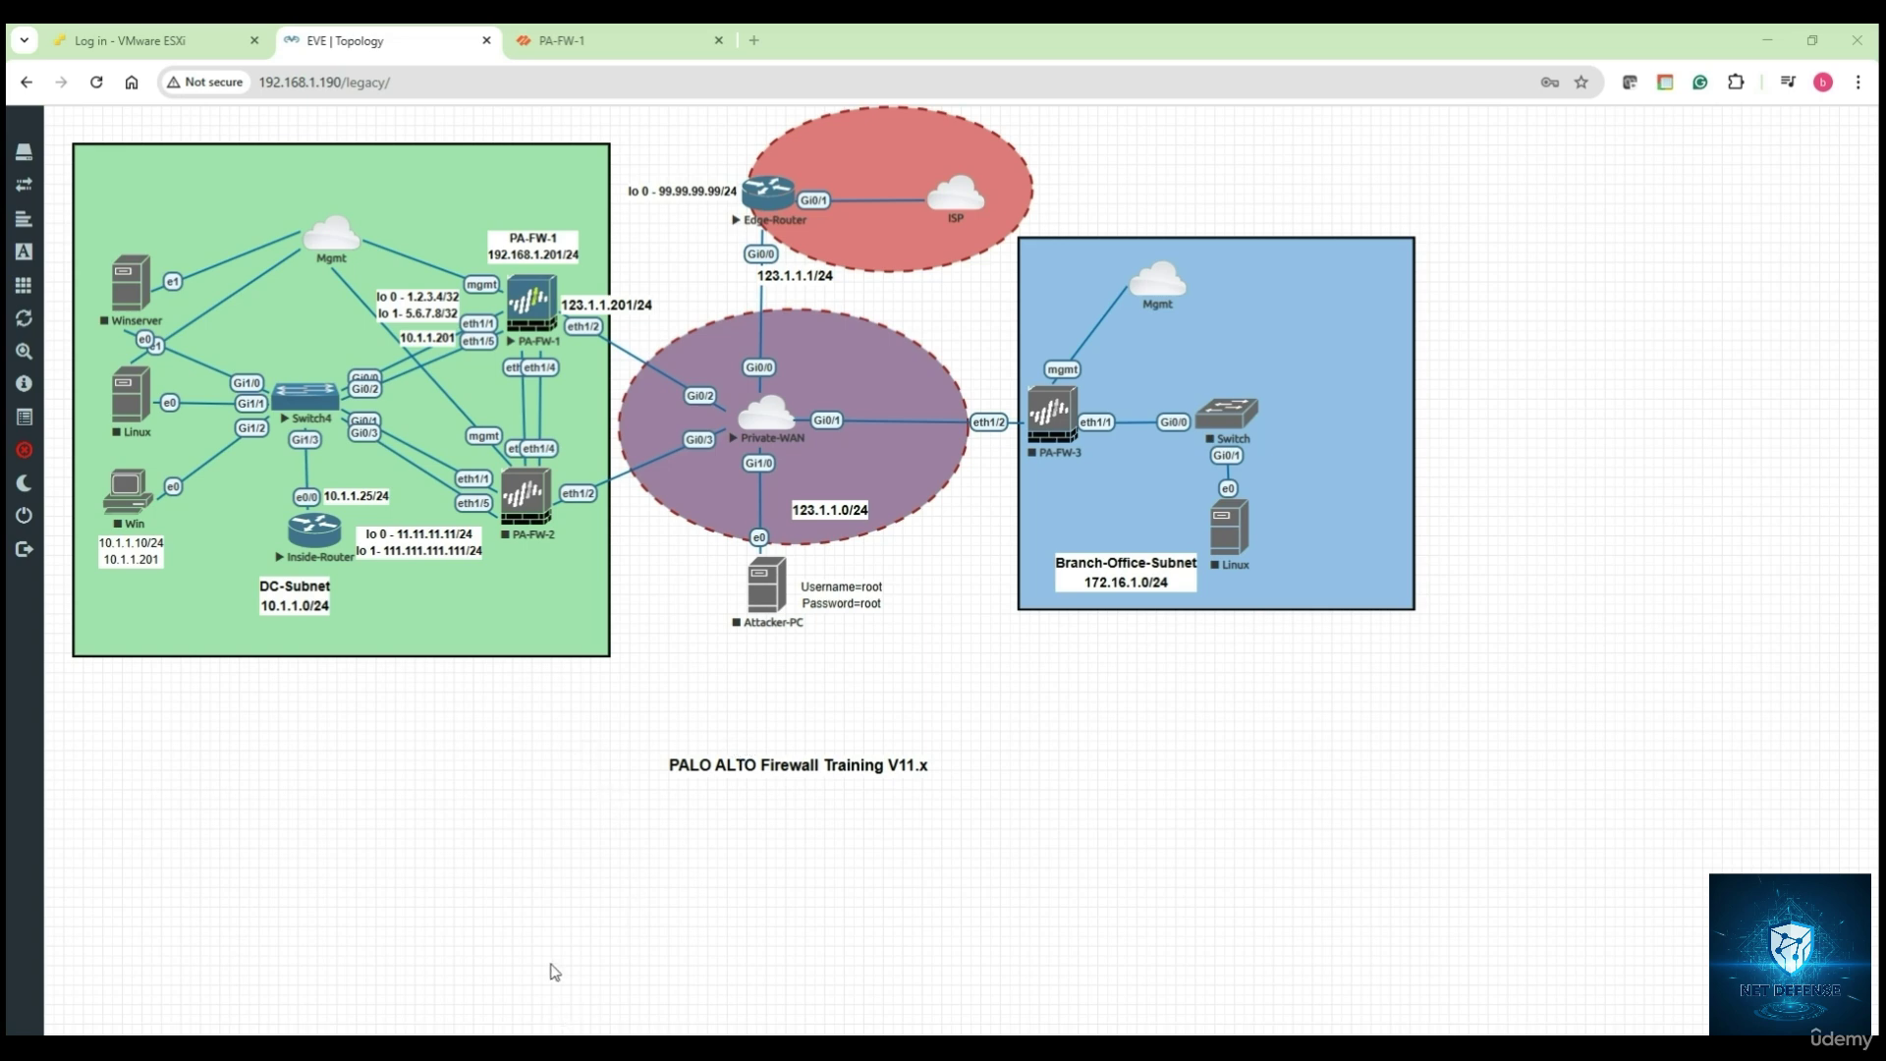
# Step: Switch to the untitled Notepad notes and add a block of blank lines below the divider that ends the OSPF section
pyautogui.moveTo(457, 1049)
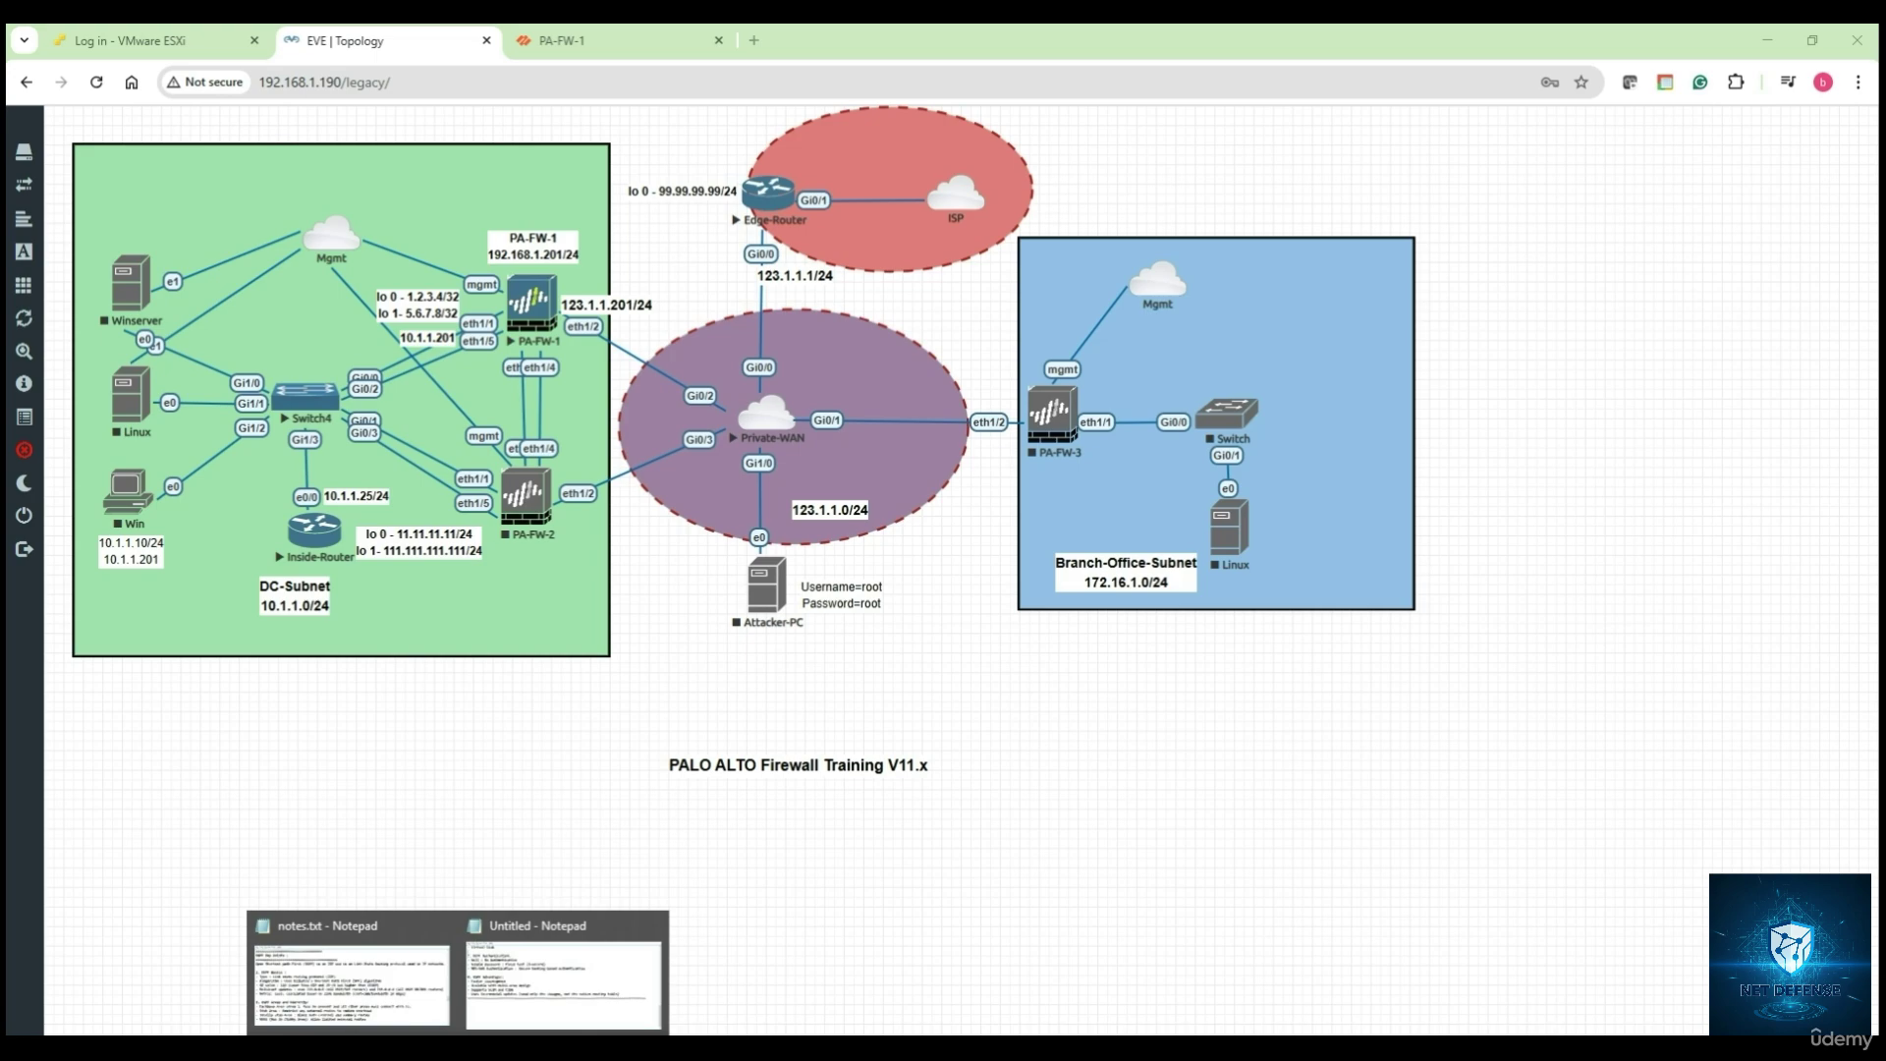
pyautogui.click(565, 972)
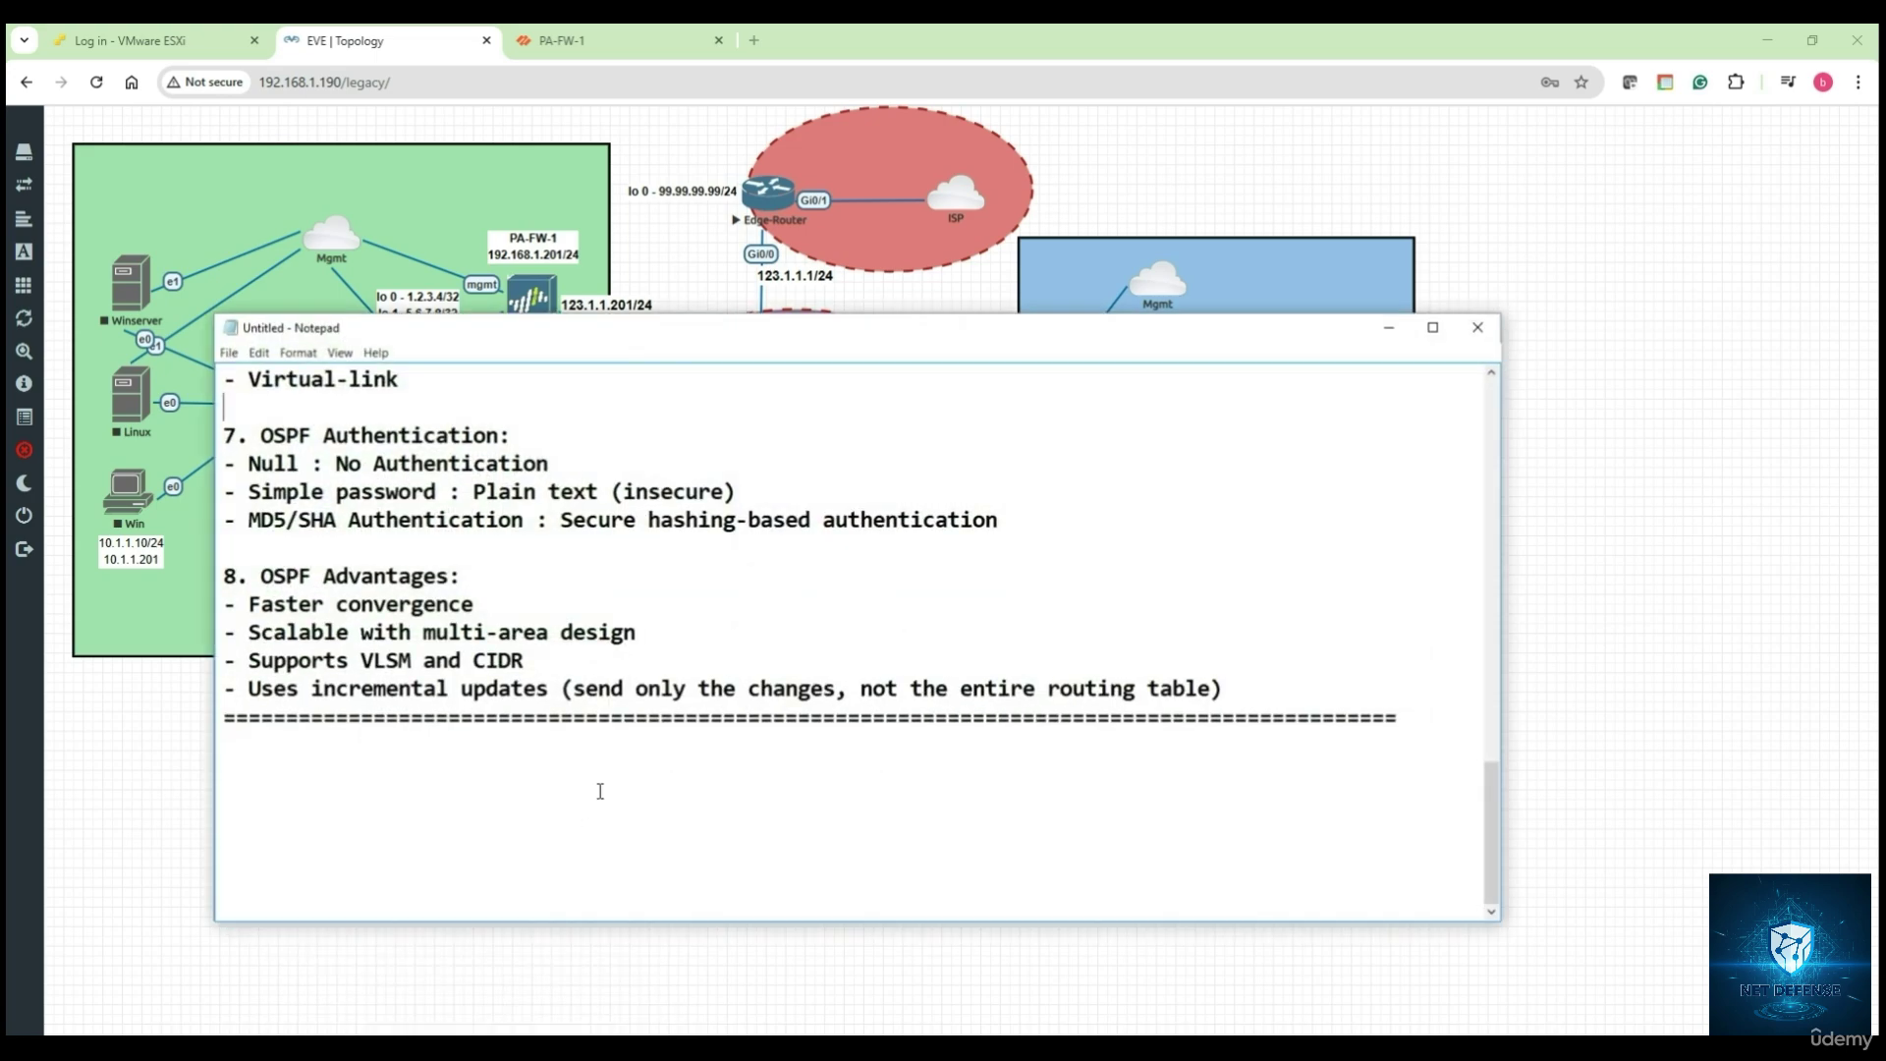
pyautogui.click(1402, 720)
pyautogui.press('Return')
pyautogui.press('Return')
pyautogui.press('Return')
pyautogui.press('Return')
pyautogui.press('Return')
pyautogui.press('Return')
pyautogui.press('Return')
pyautogui.press('Return')
pyautogui.press('Return')
pyautogui.press('Return')
pyautogui.press('Return')
pyautogui.press('Return')
pyautogui.press('Return')
pyautogui.press('Return')
pyautogui.press('Return')
pyautogui.press('Return')
pyautogui.press('Return')
pyautogui.press('Return')
pyautogui.press('Return')
pyautogui.press('Return')
pyautogui.press('Return')
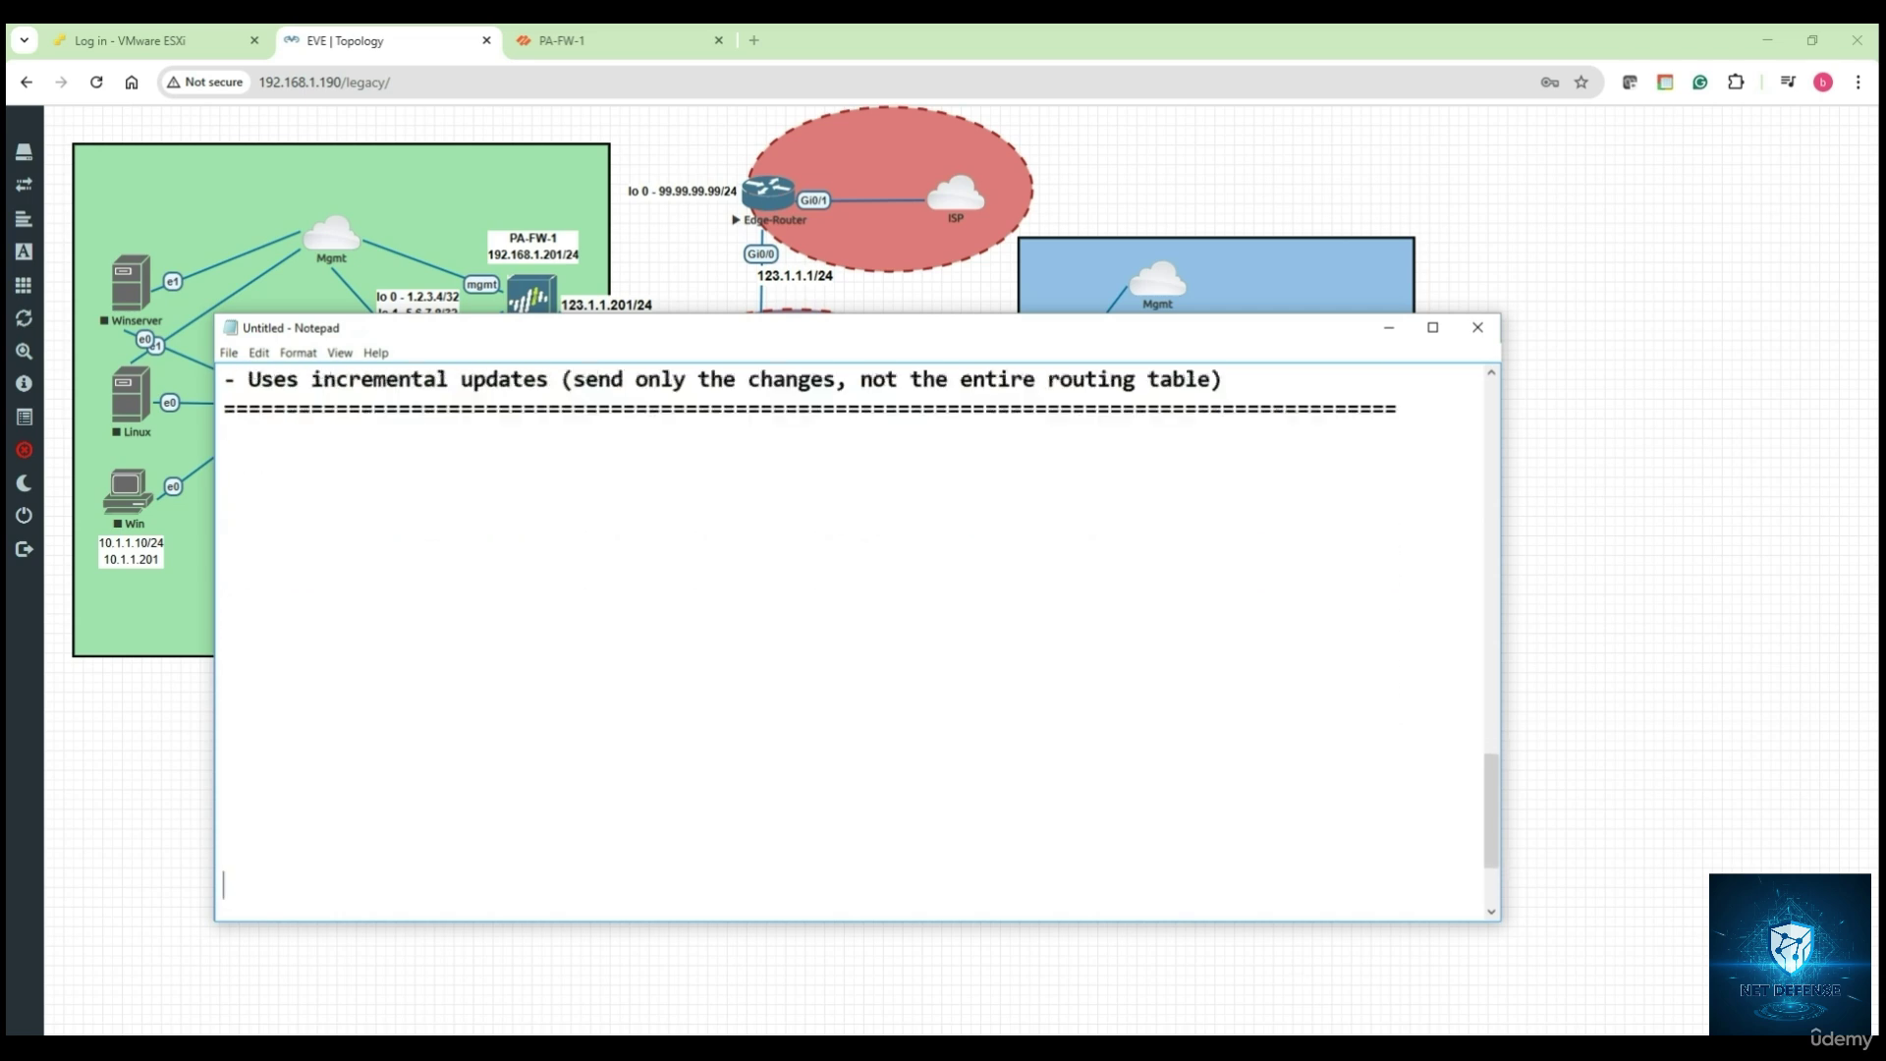
pyautogui.scroll(7, 854, 629)
pyautogui.scroll(-7, 854, 629)
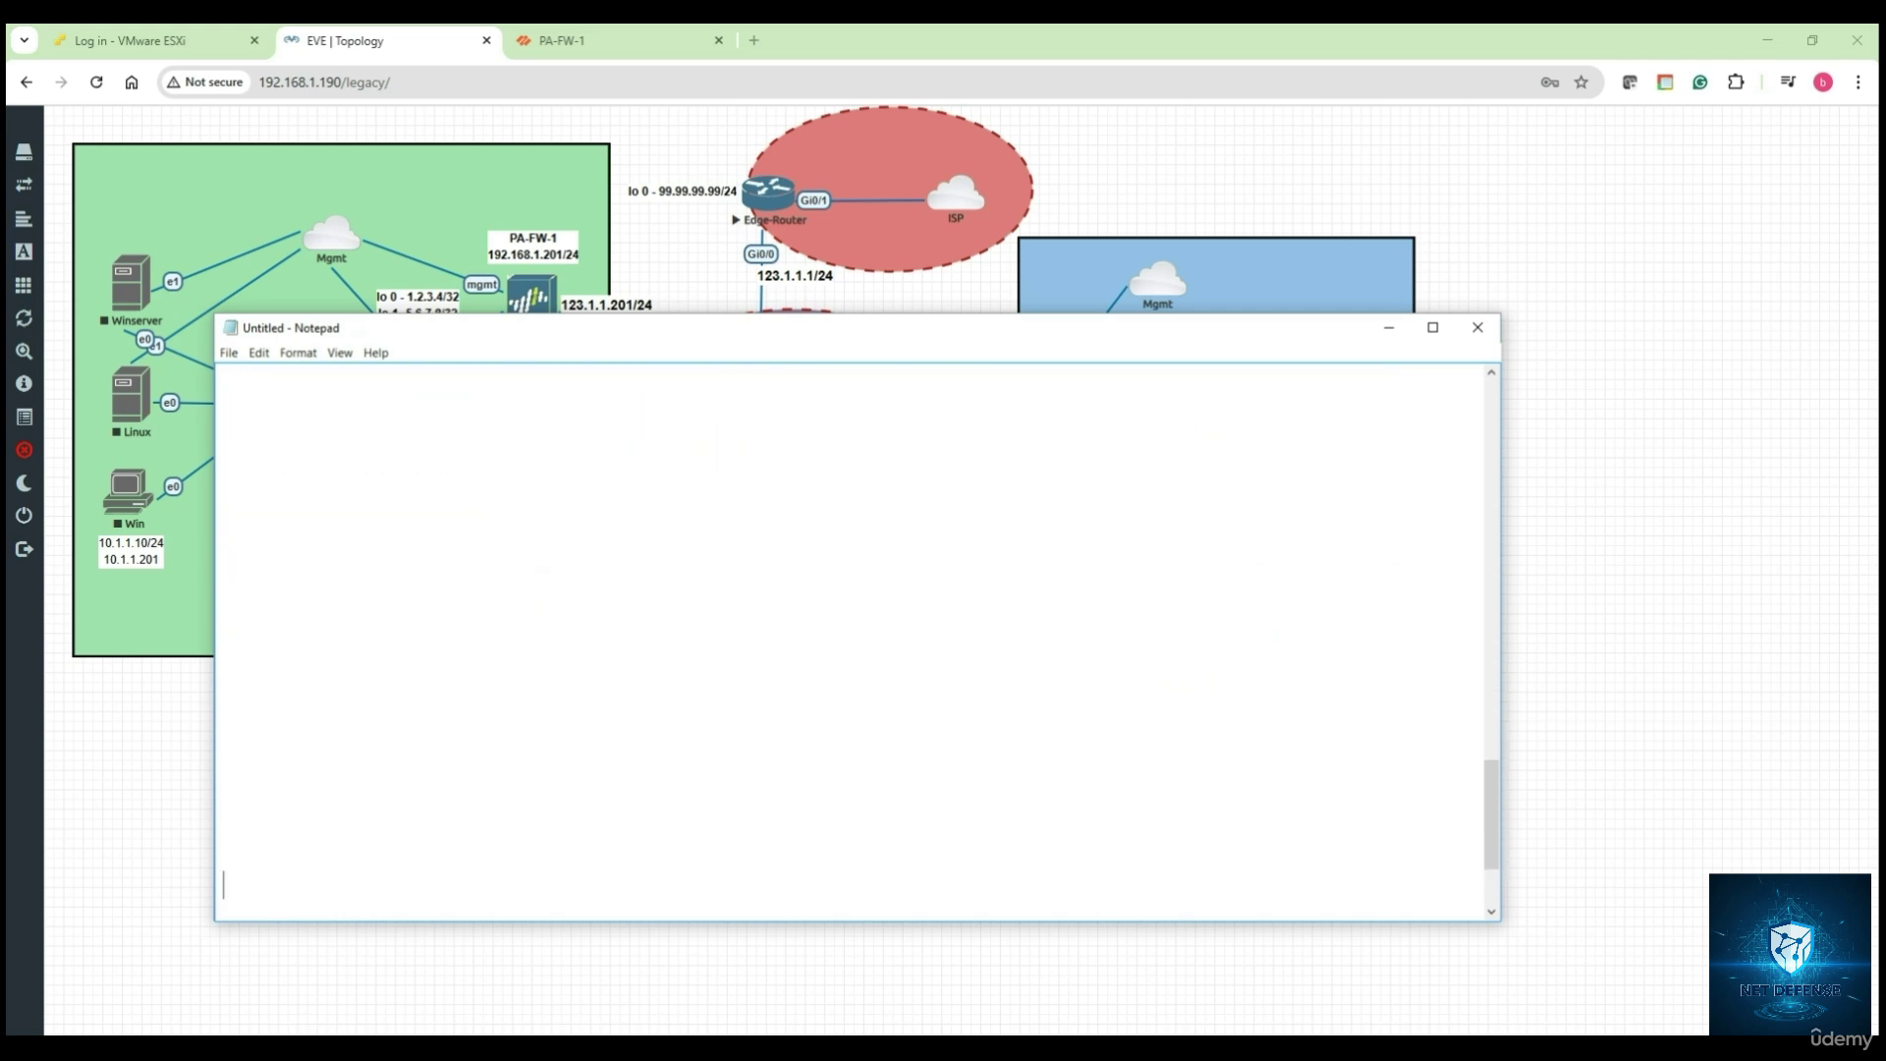
# Step: Add the heading "IP Route Redistribution Overview :" underlined with a row of equals signs
pyautogui.click(232, 393)
pyautogui.write('IP Route Redistrib')
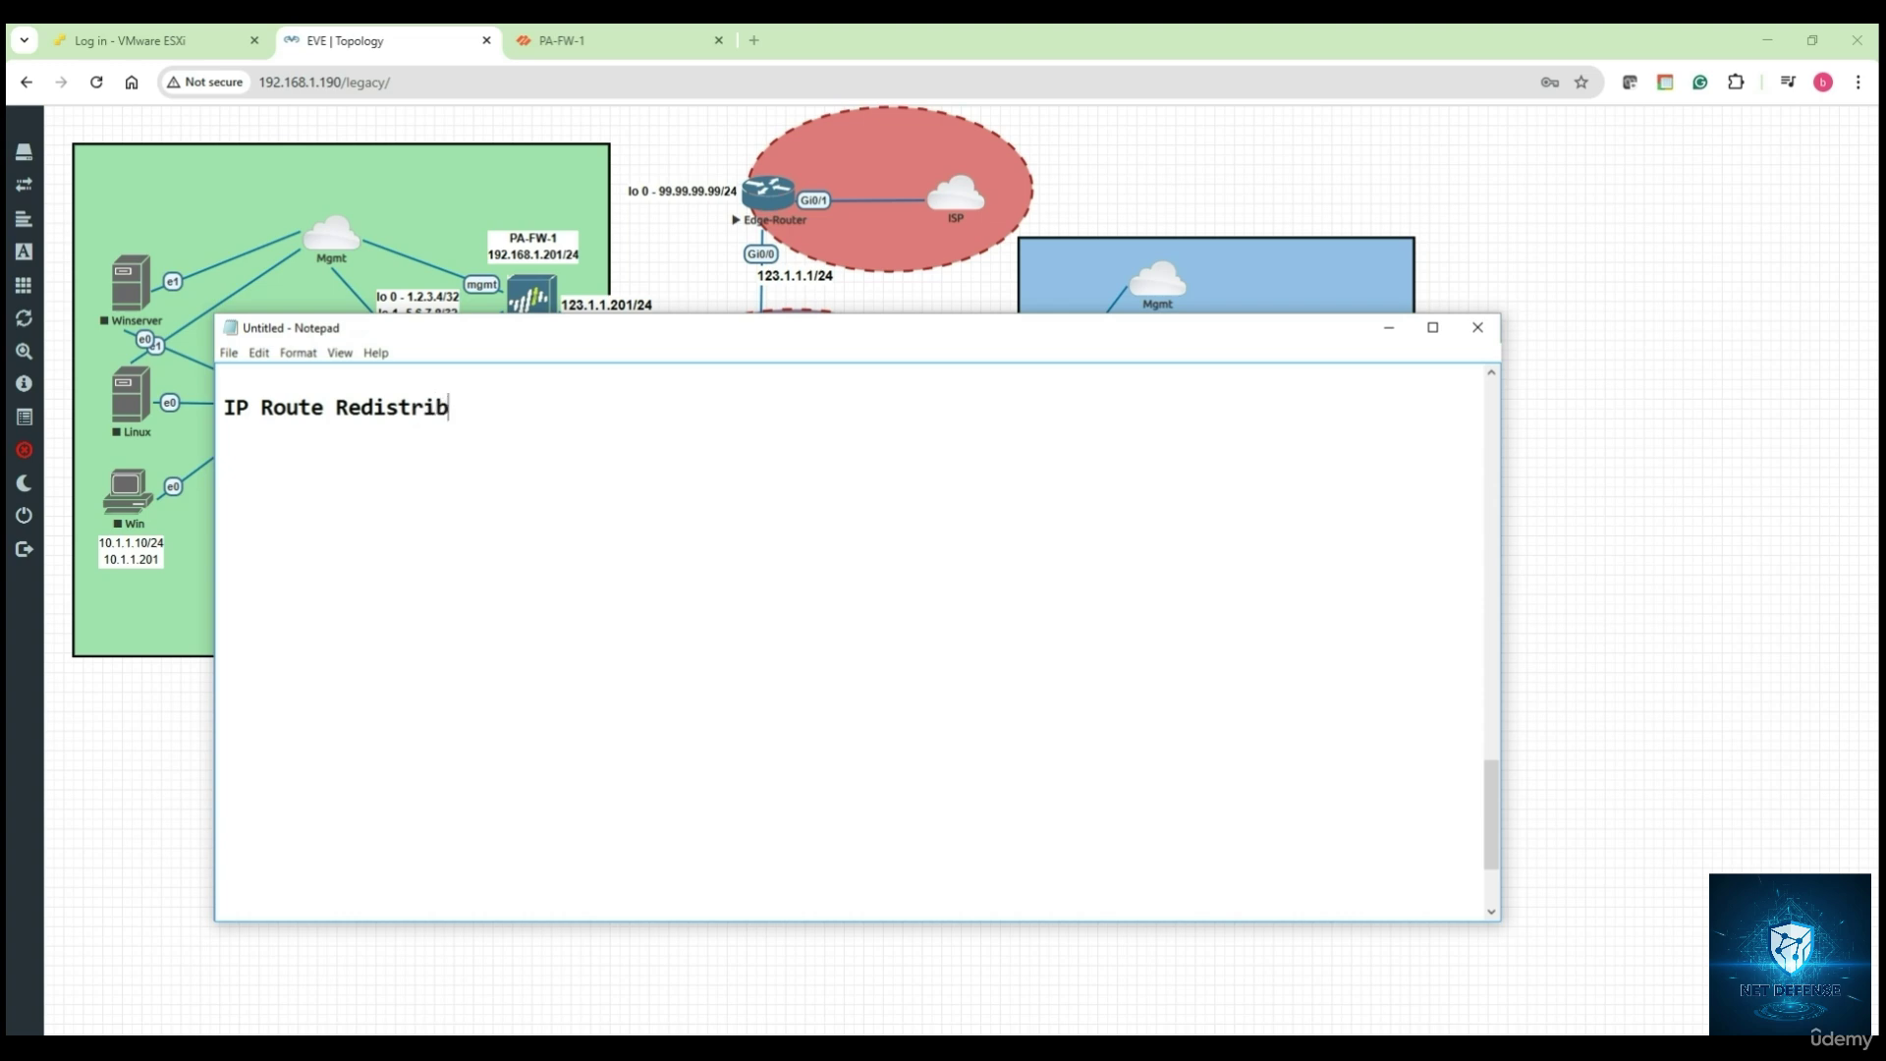
pyautogui.write('ution Ovevr')
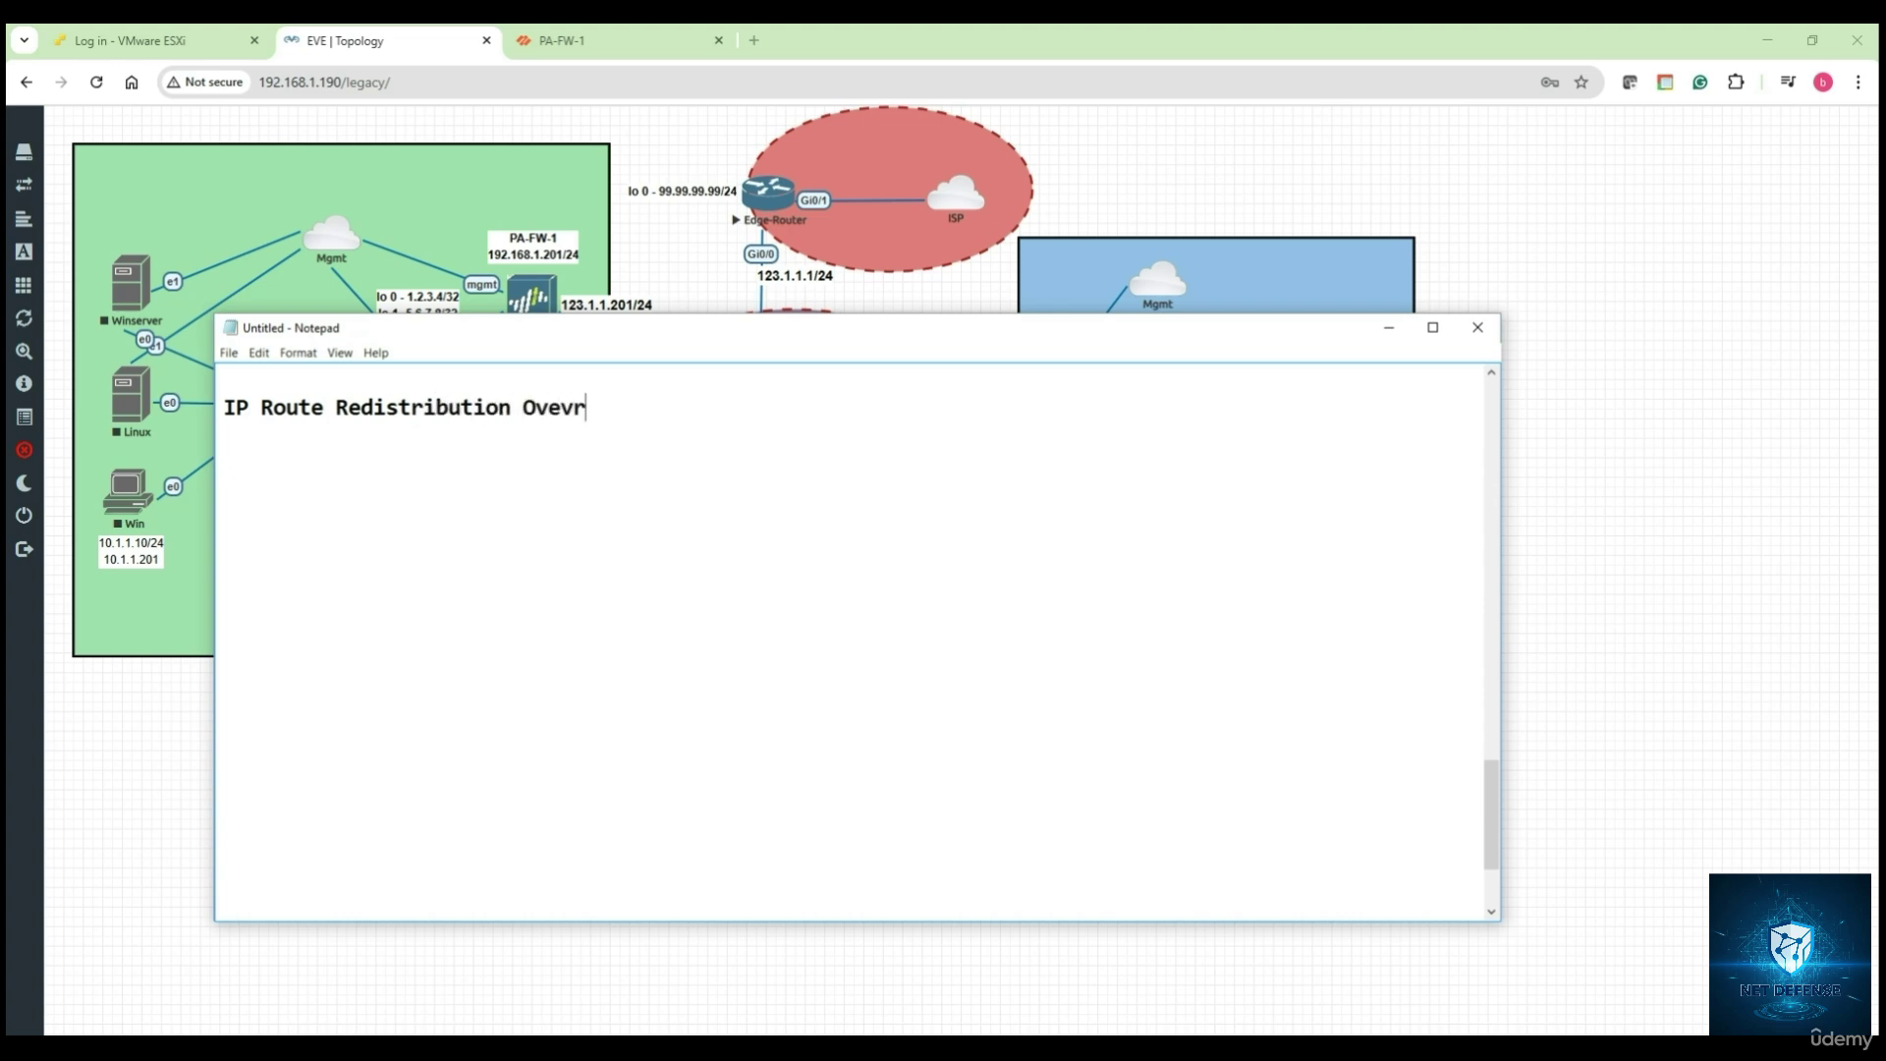
pyautogui.write('iew')
pyautogui.press('BackSpace')
pyautogui.press('BackSpace')
pyautogui.press('BackSpace')
pyautogui.press('BackSpace')
pyautogui.press('BackSpace')
pyautogui.write('rview :')
pyautogui.press('Return')
pyautogui.write('=======================================')
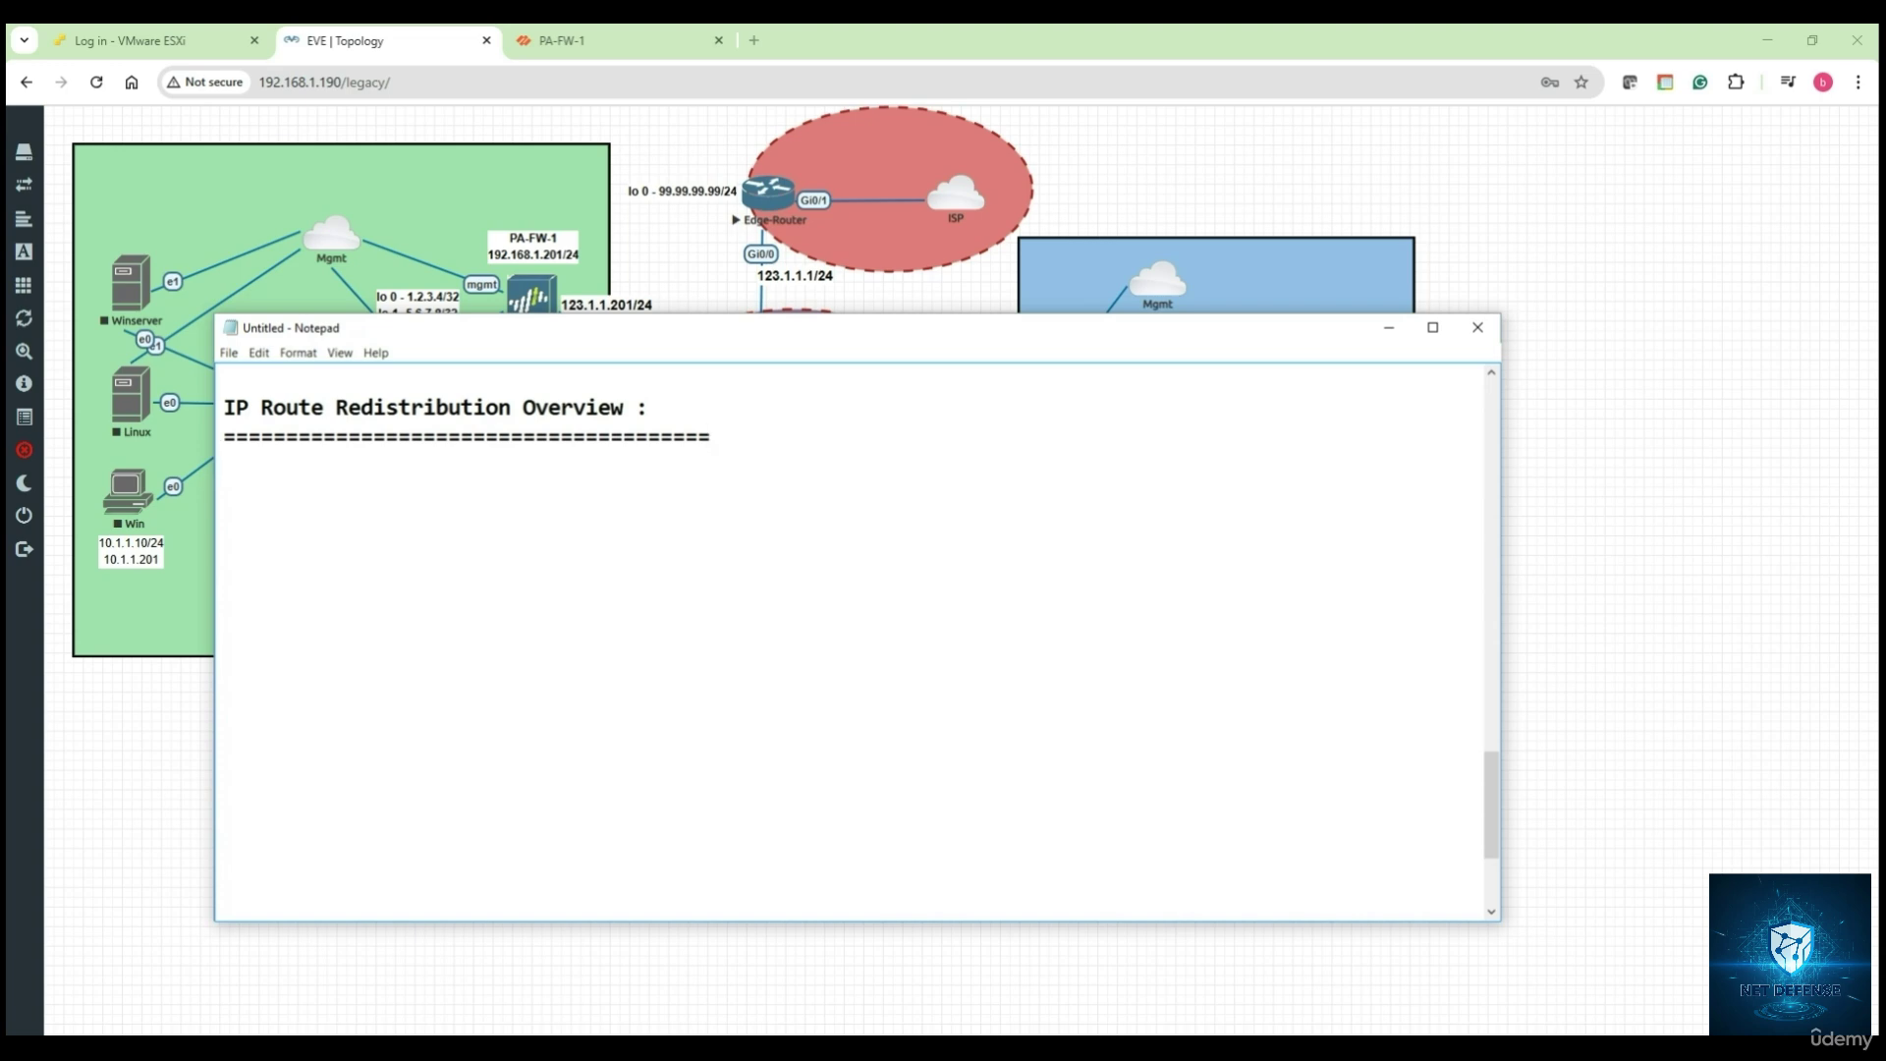
# Step: Write the question line "What is Route Redistribution ?" below the underlined heading
pyautogui.write('Wht')
pyautogui.press('BackSpace')
pyautogui.write('at is T')
pyautogui.press('BackSpace')
pyautogui.write('Route')
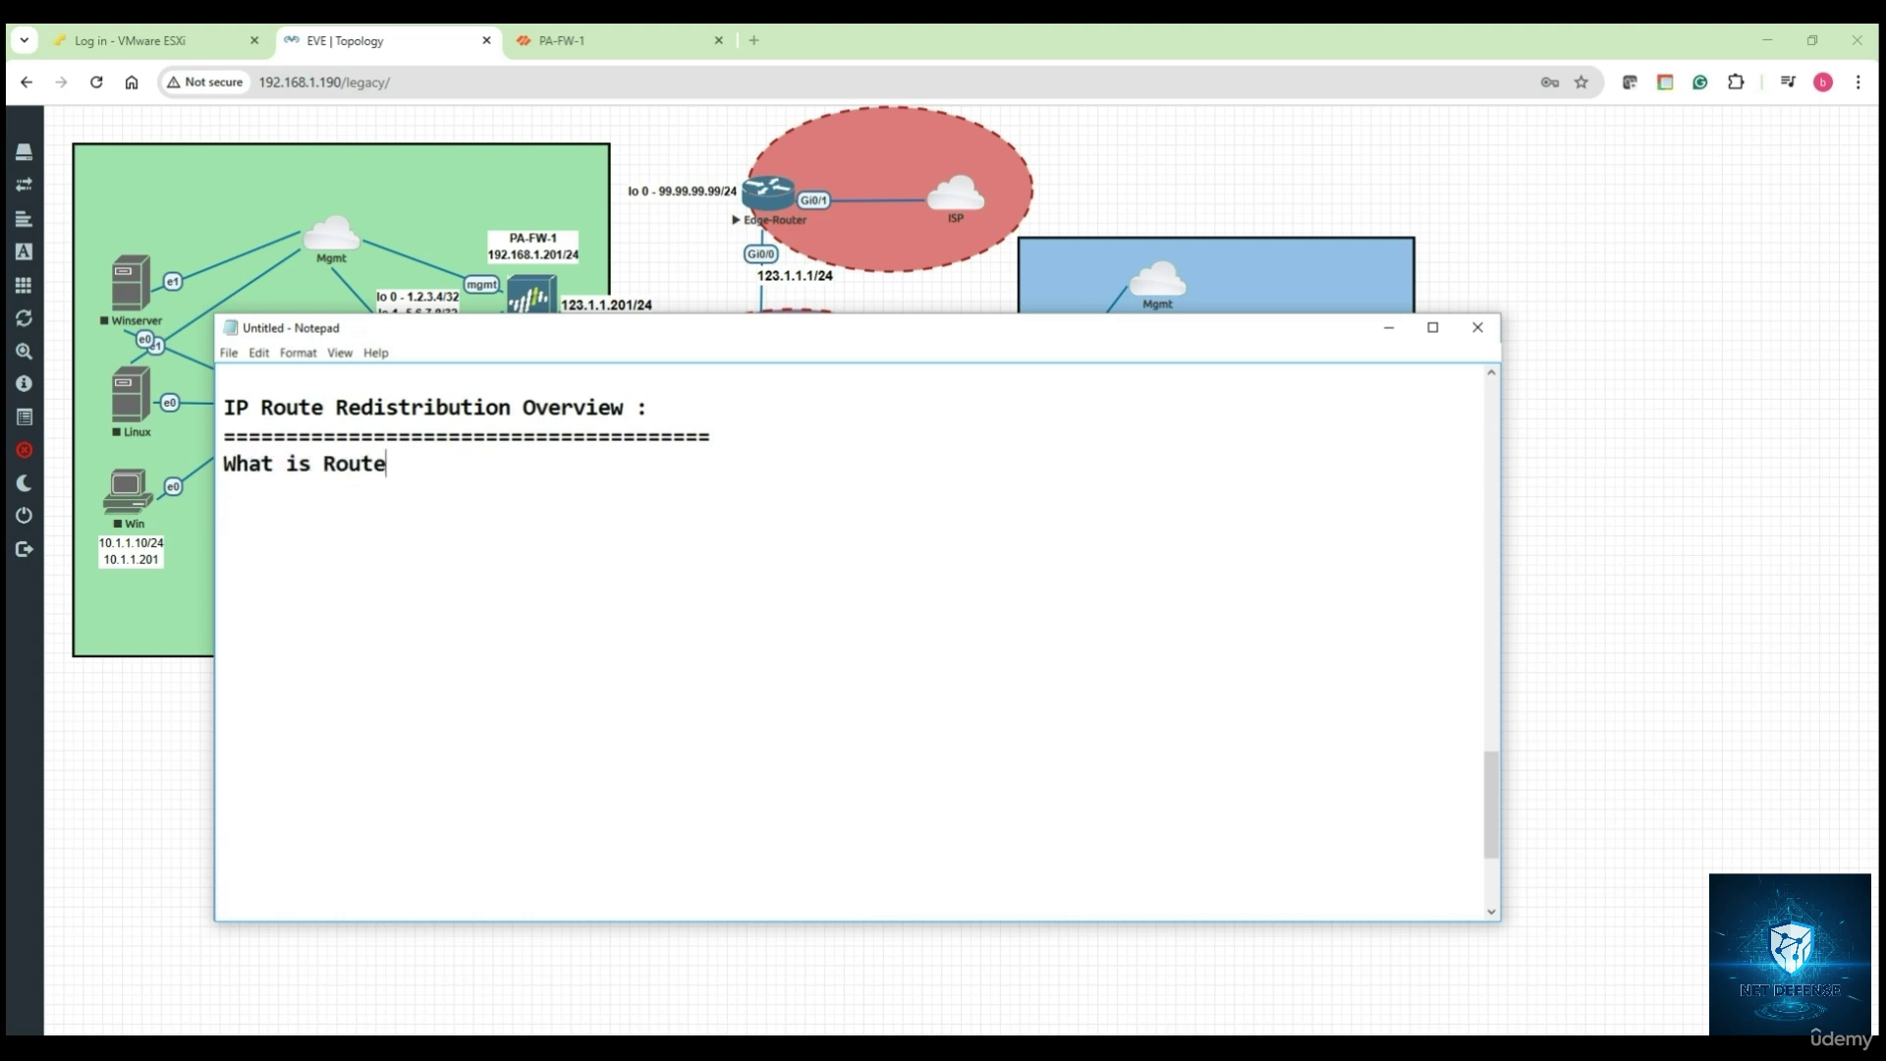
pyautogui.write(' Redistribui')
pyautogui.press('BackSpace')
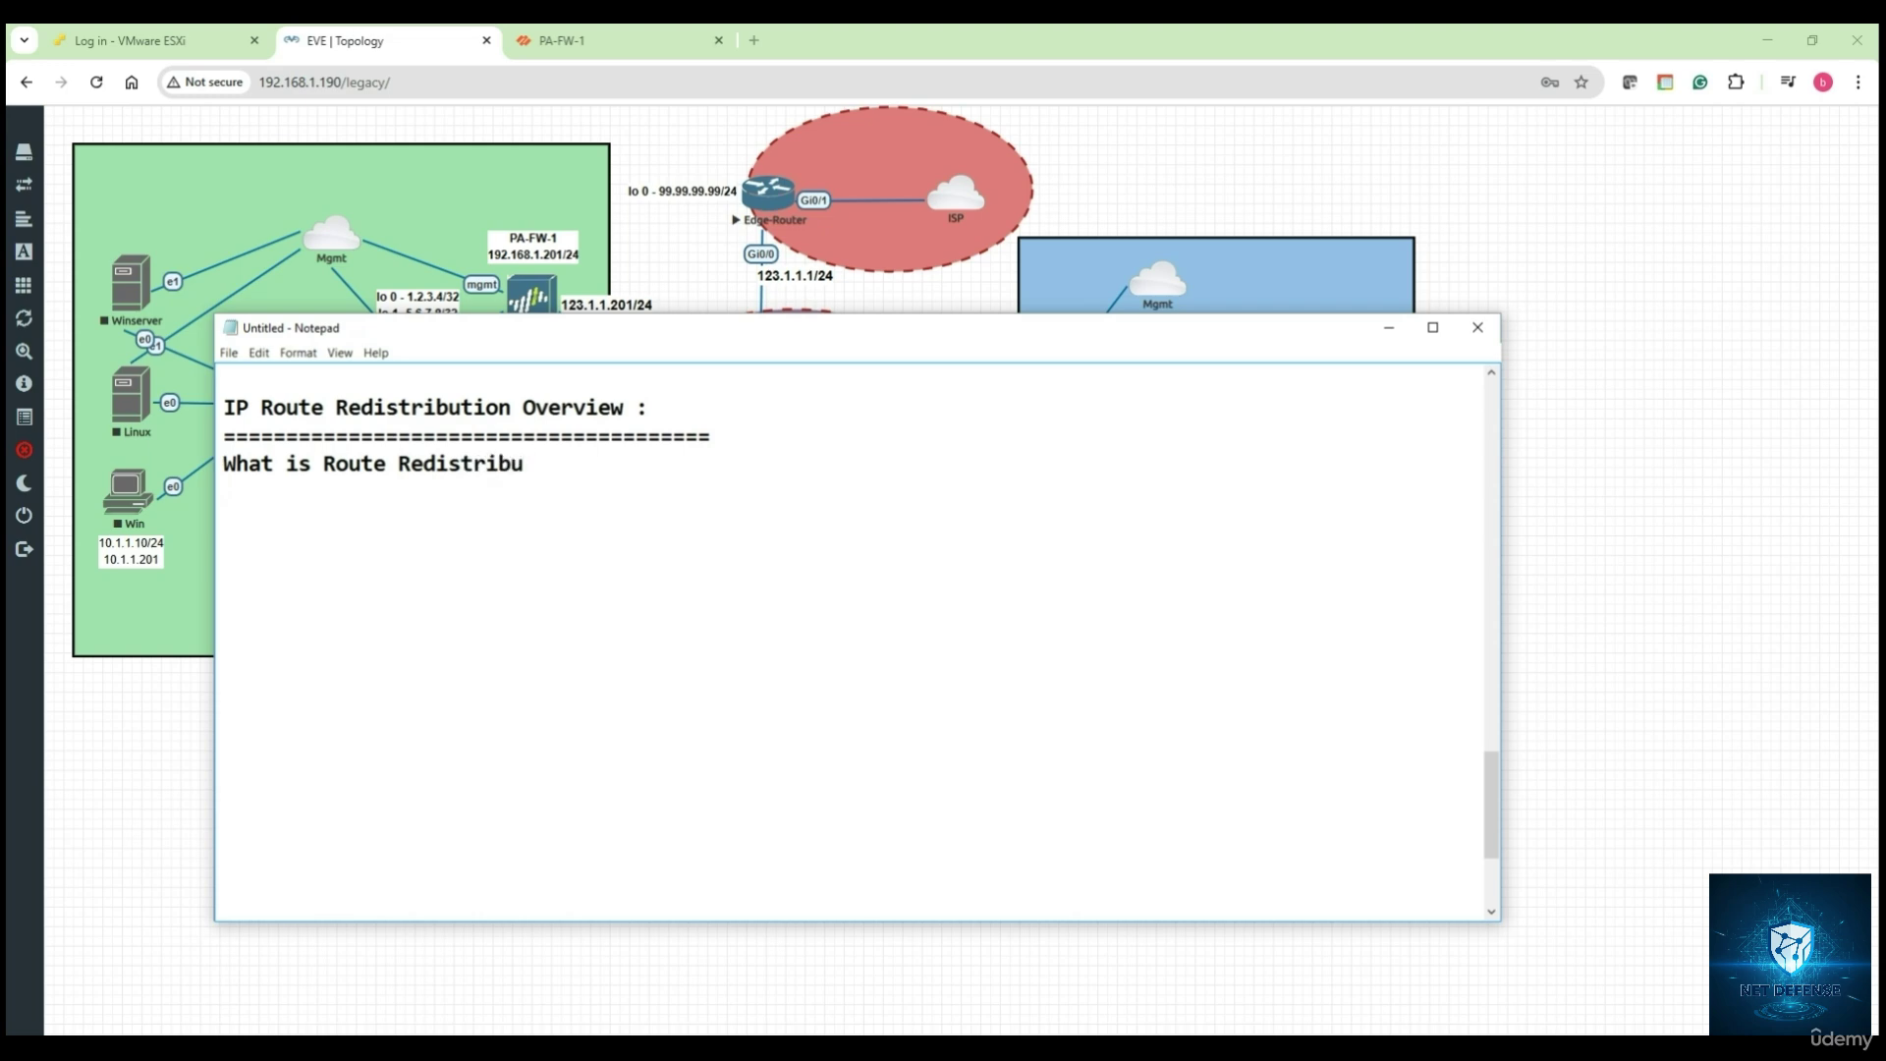
pyautogui.write('tion ?')
pyautogui.press('Return')
pyautogui.press('Return')
# Step: Start the answer with "- Its a process of sharing the routes between different routing protocols"
pyautogui.write('- Its a ')
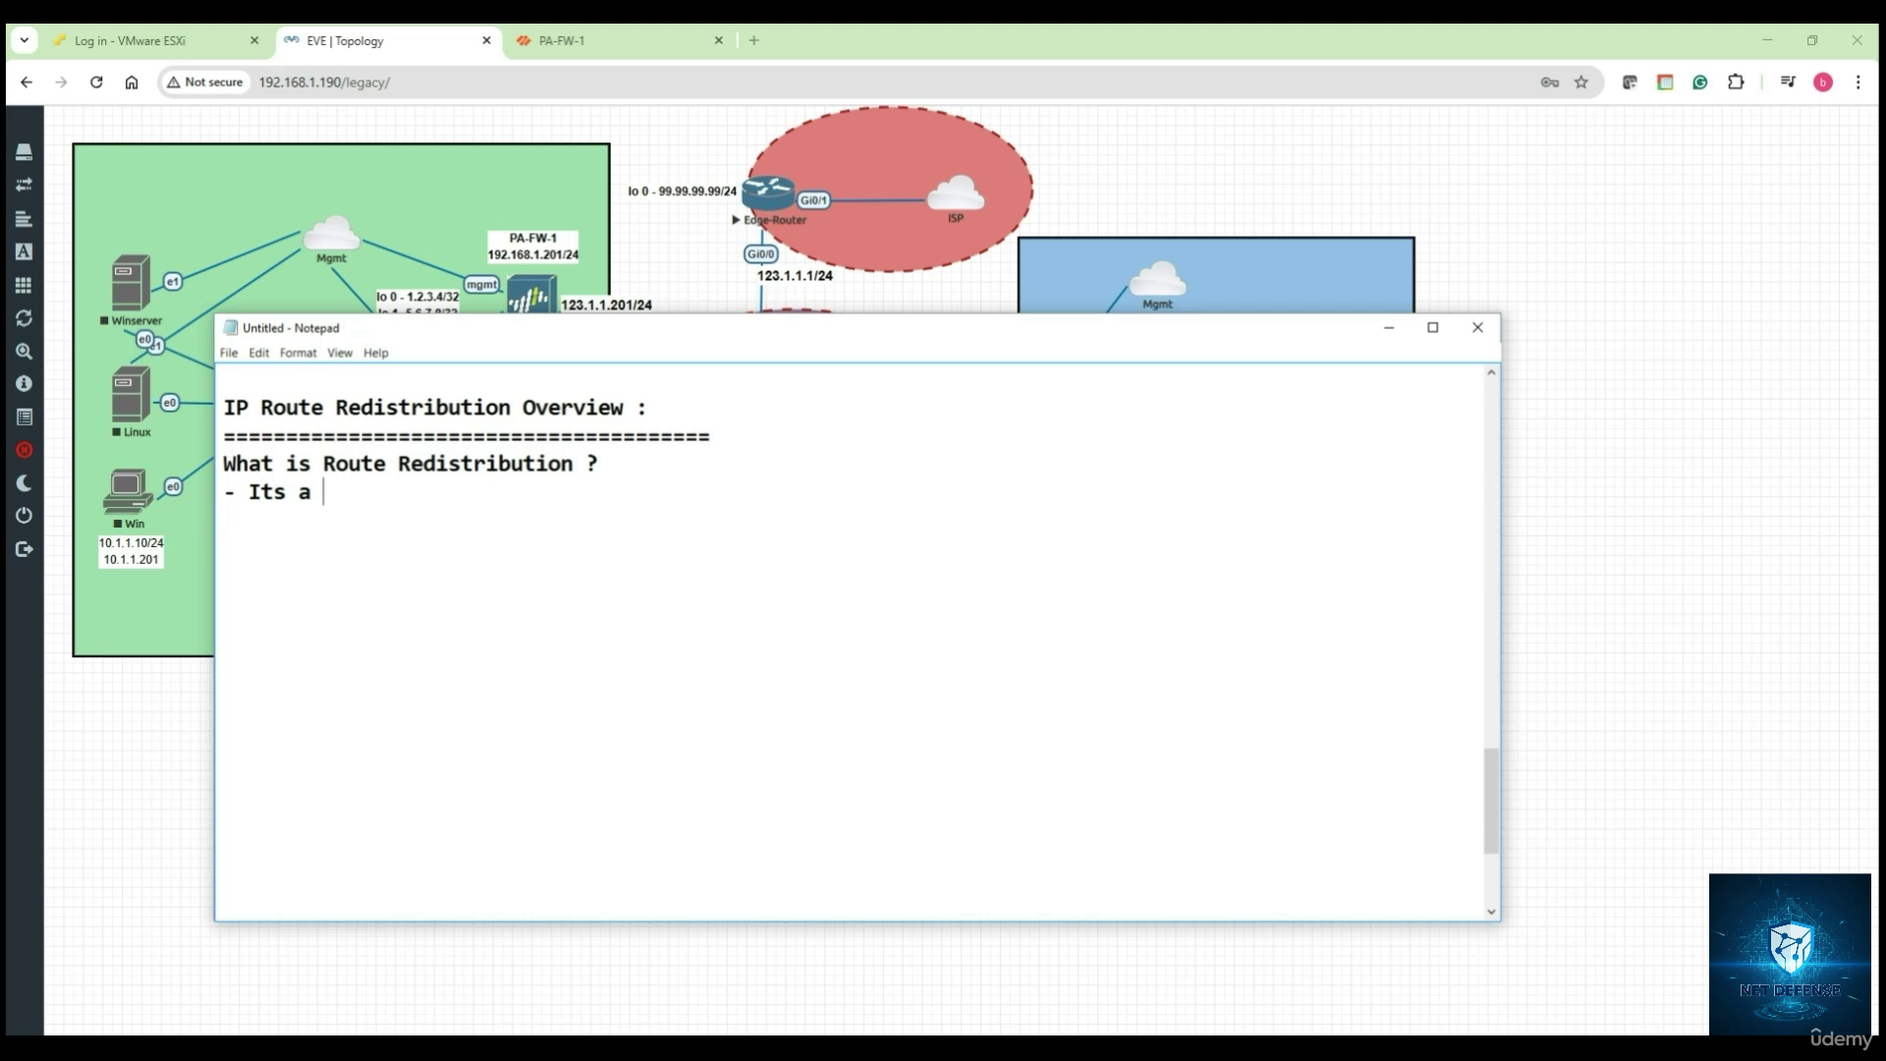
pyautogui.write('process of sharing t')
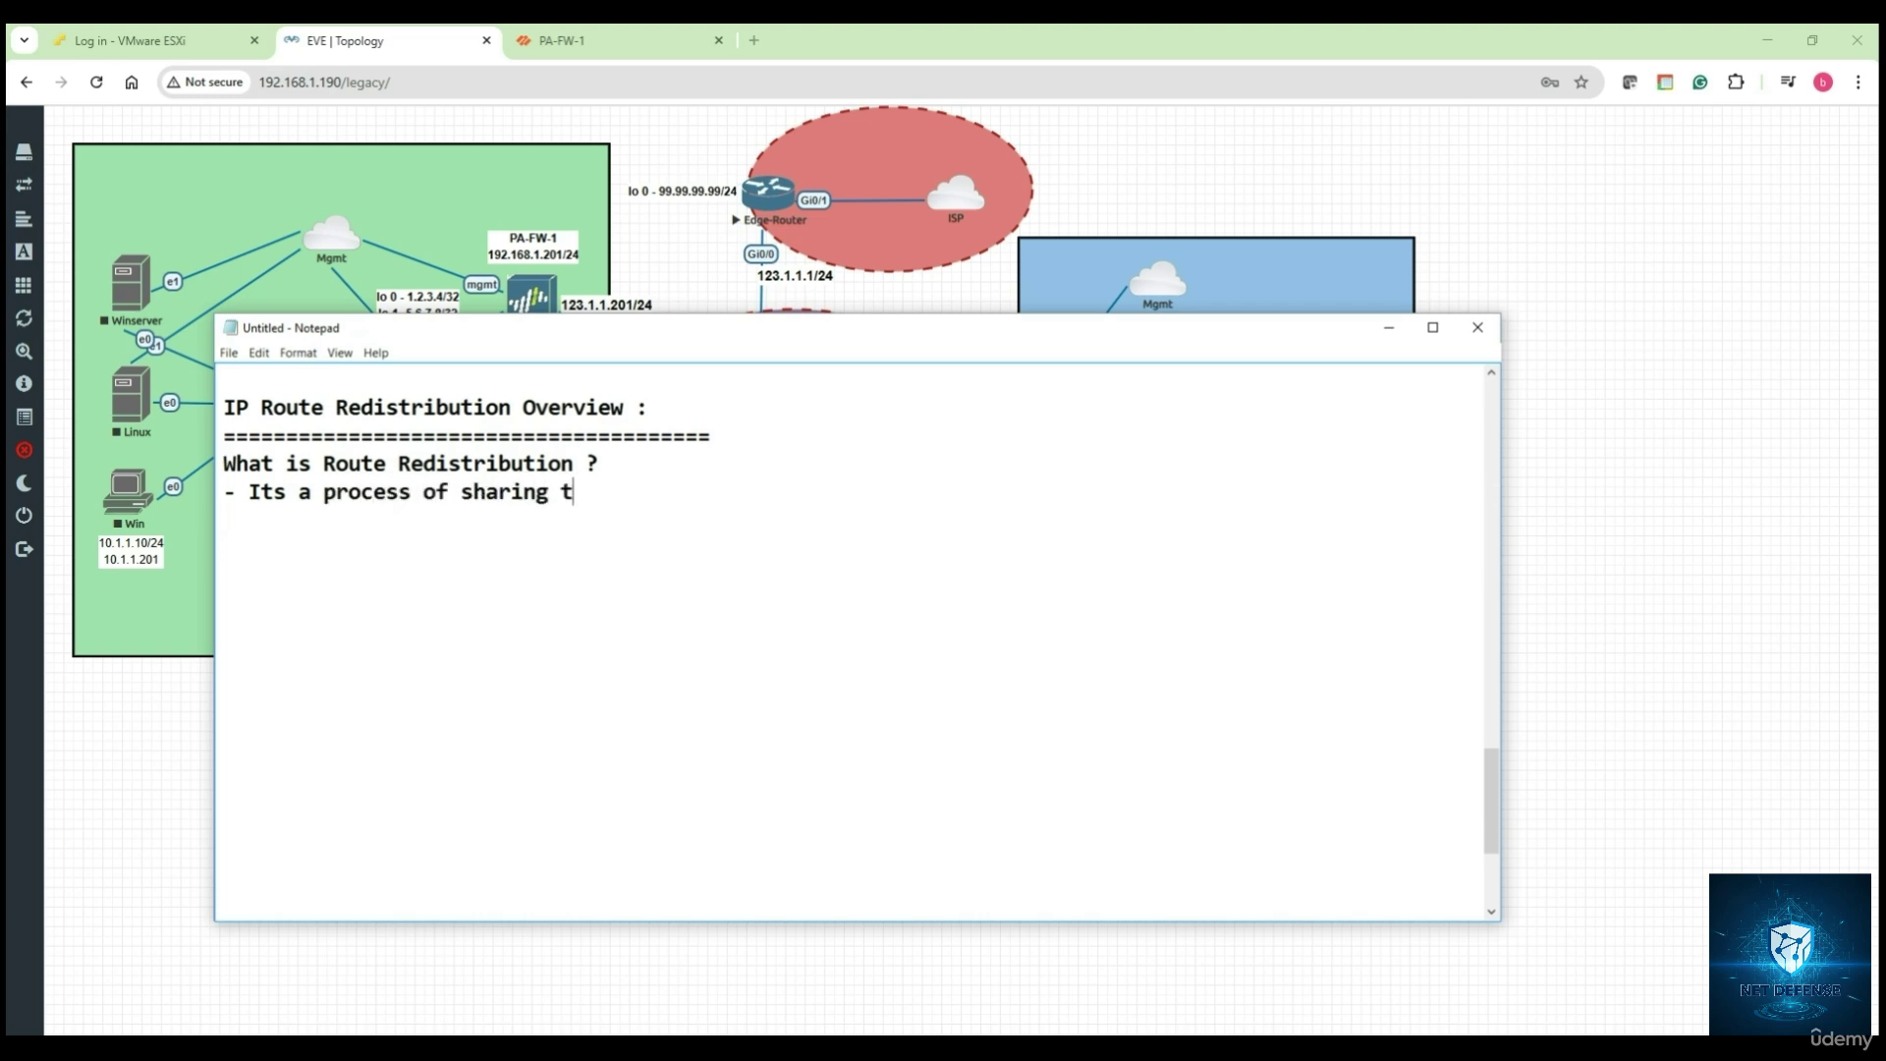
pyautogui.write('he routes between fi')
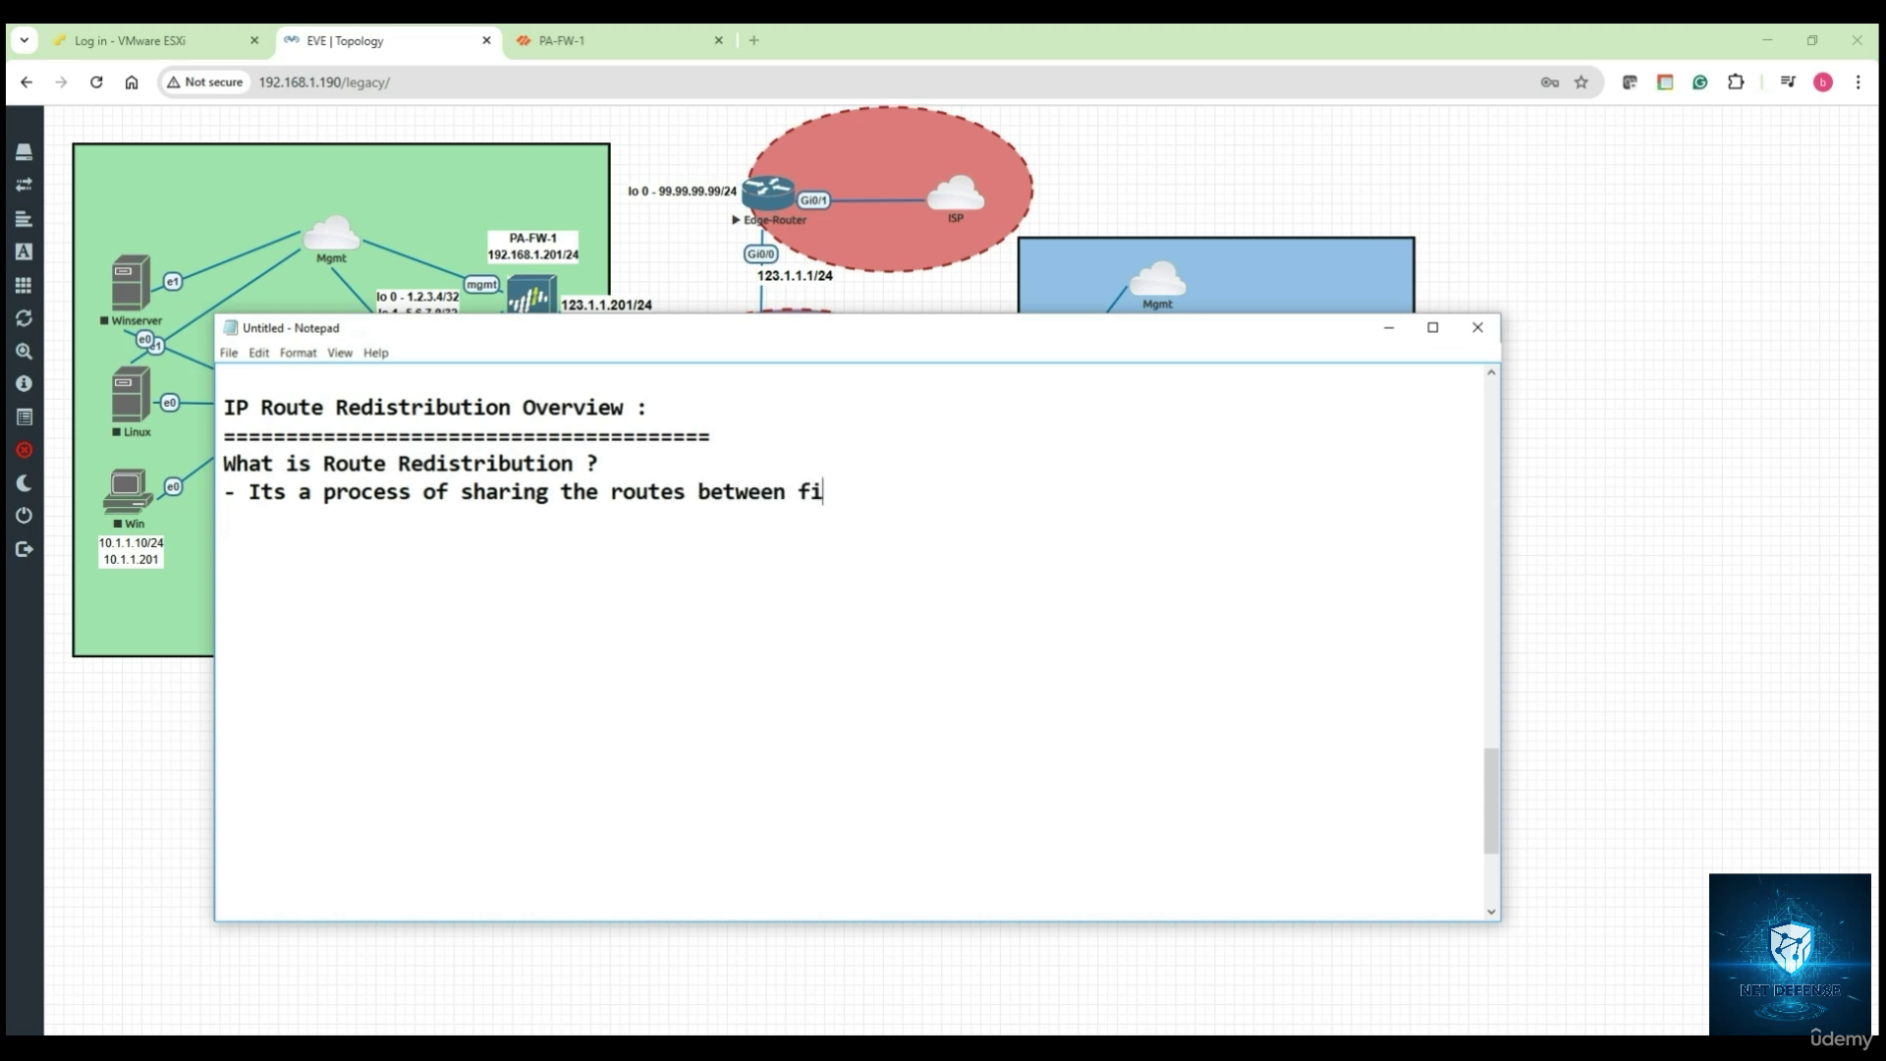
pyautogui.press('BackSpace')
pyautogui.press('BackSpace')
pyautogui.write('i')
pyautogui.press('BackSpace')
pyautogui.write('different routing protocols')
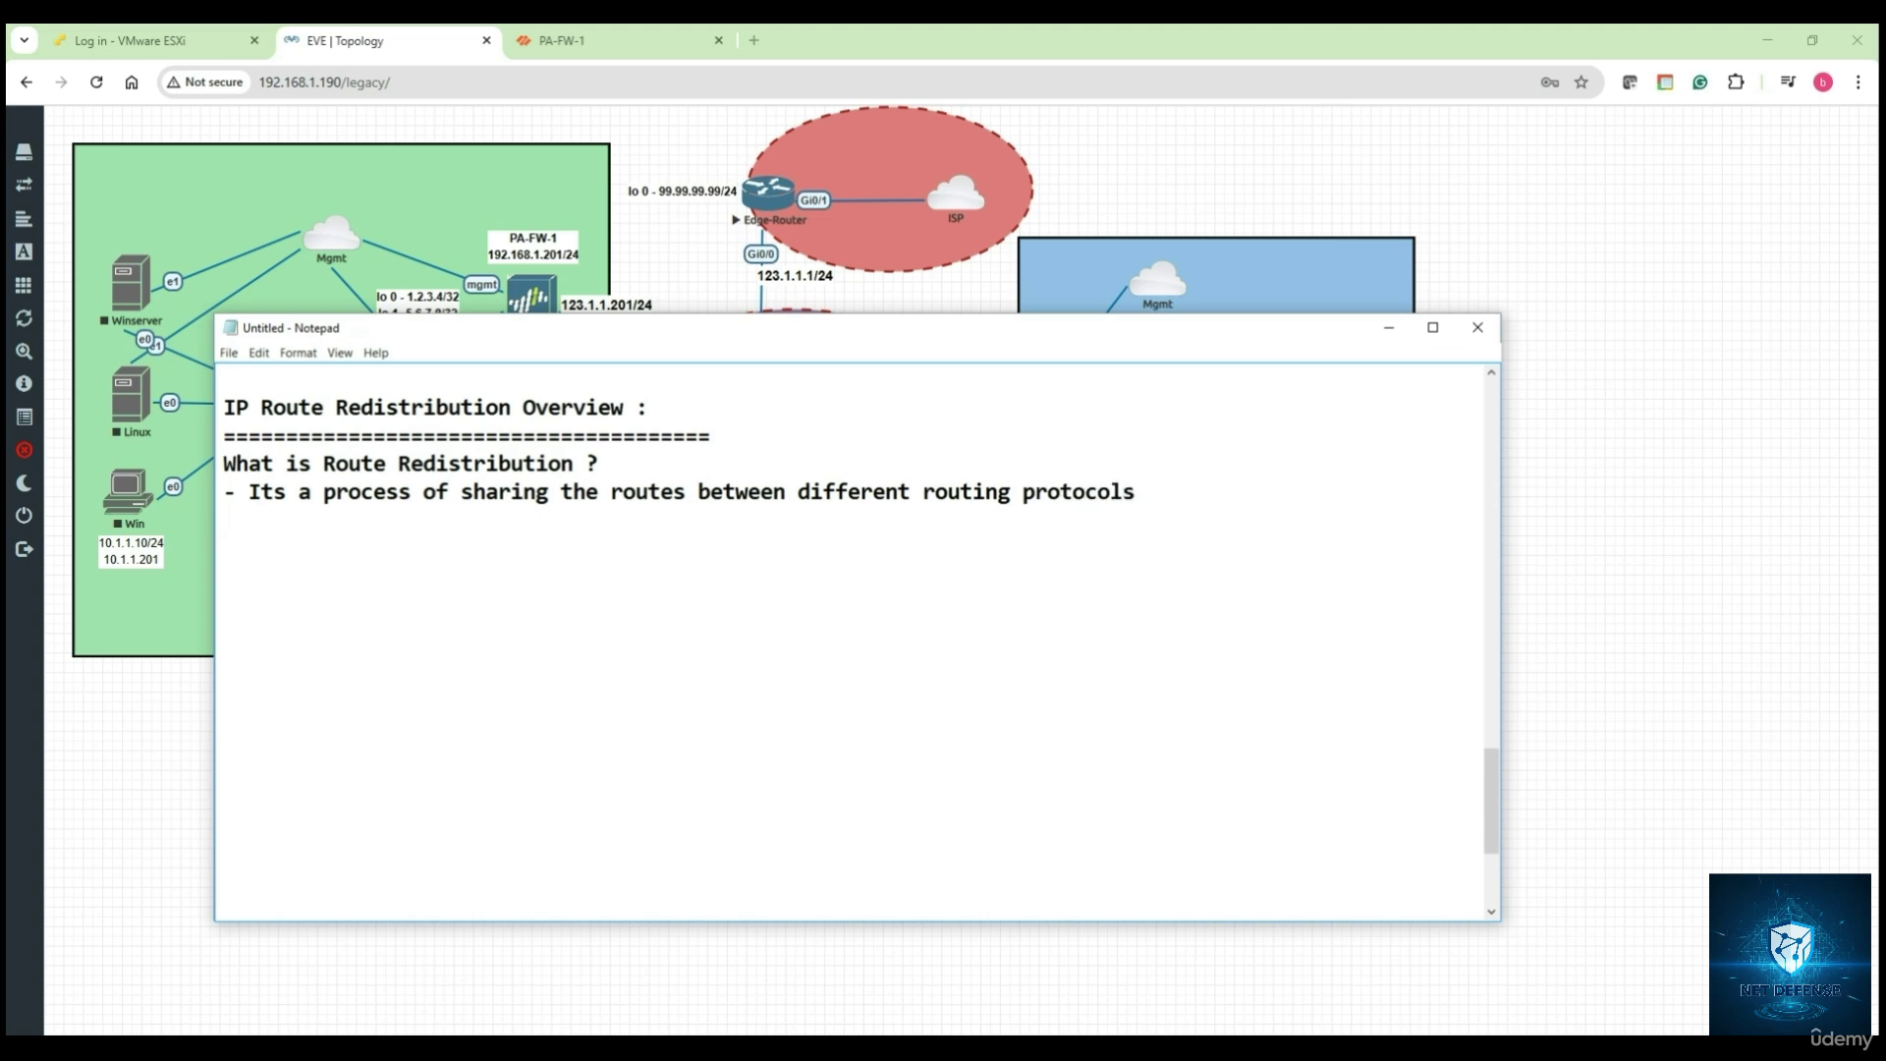
# Step: Continue the bullet with "(e.g OSPF, EIGRP, RIP, BGP) or between static and dynamic"
pyautogui.write(' (e.g OSPF, EIGRP, ')
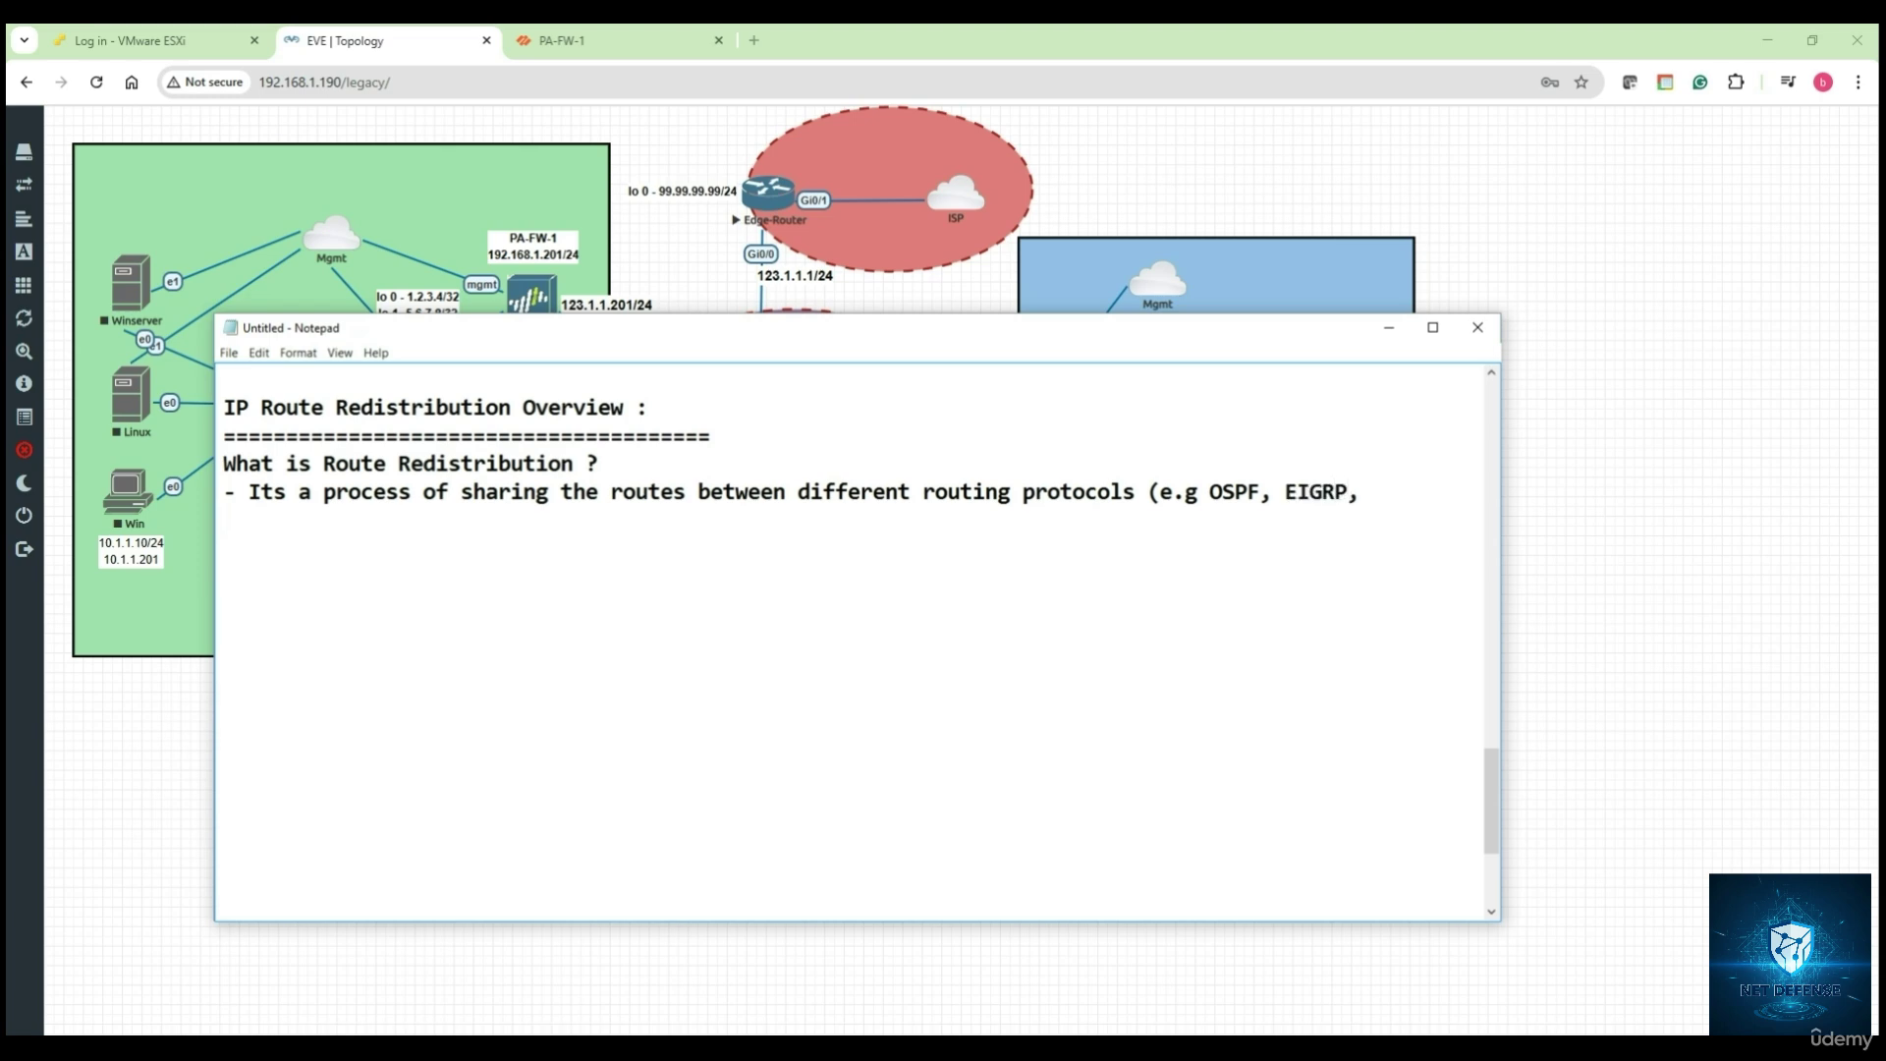
pyautogui.write('RIP, BGP) or between stat')
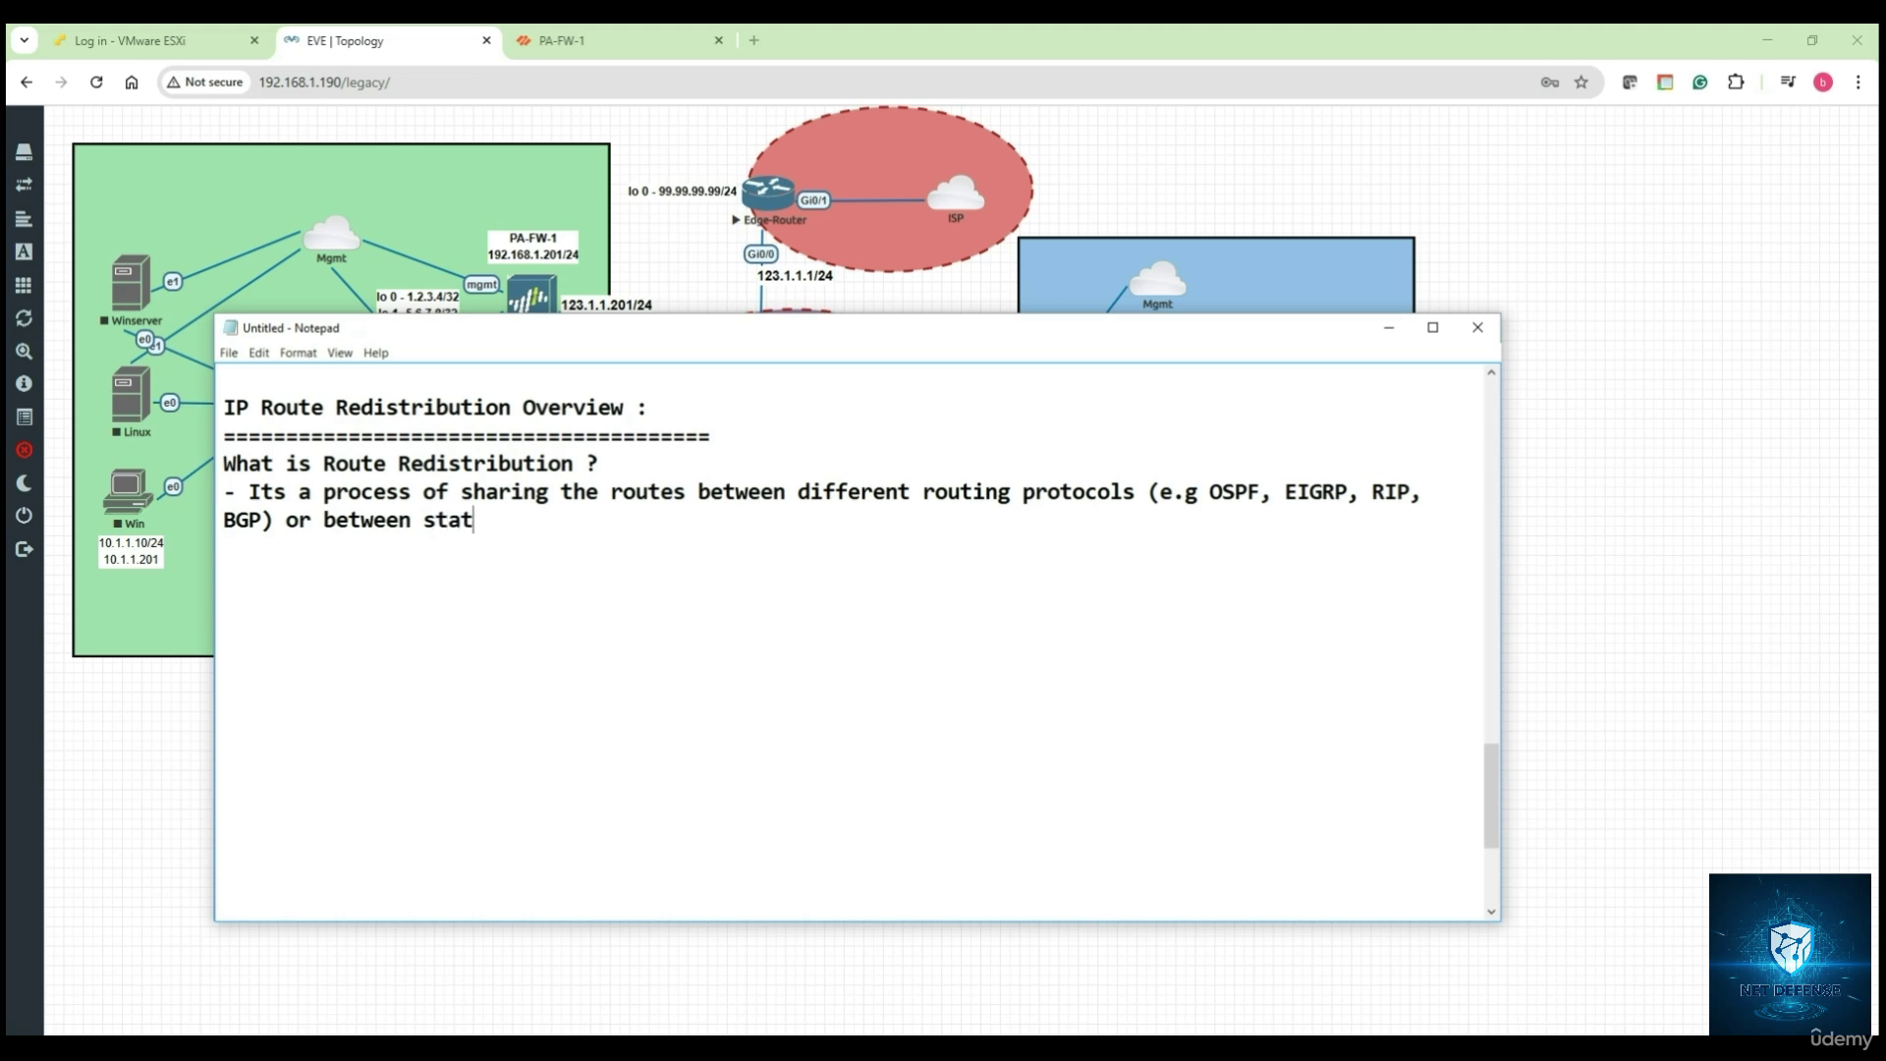
pyautogui.write('ic and dynamic ')
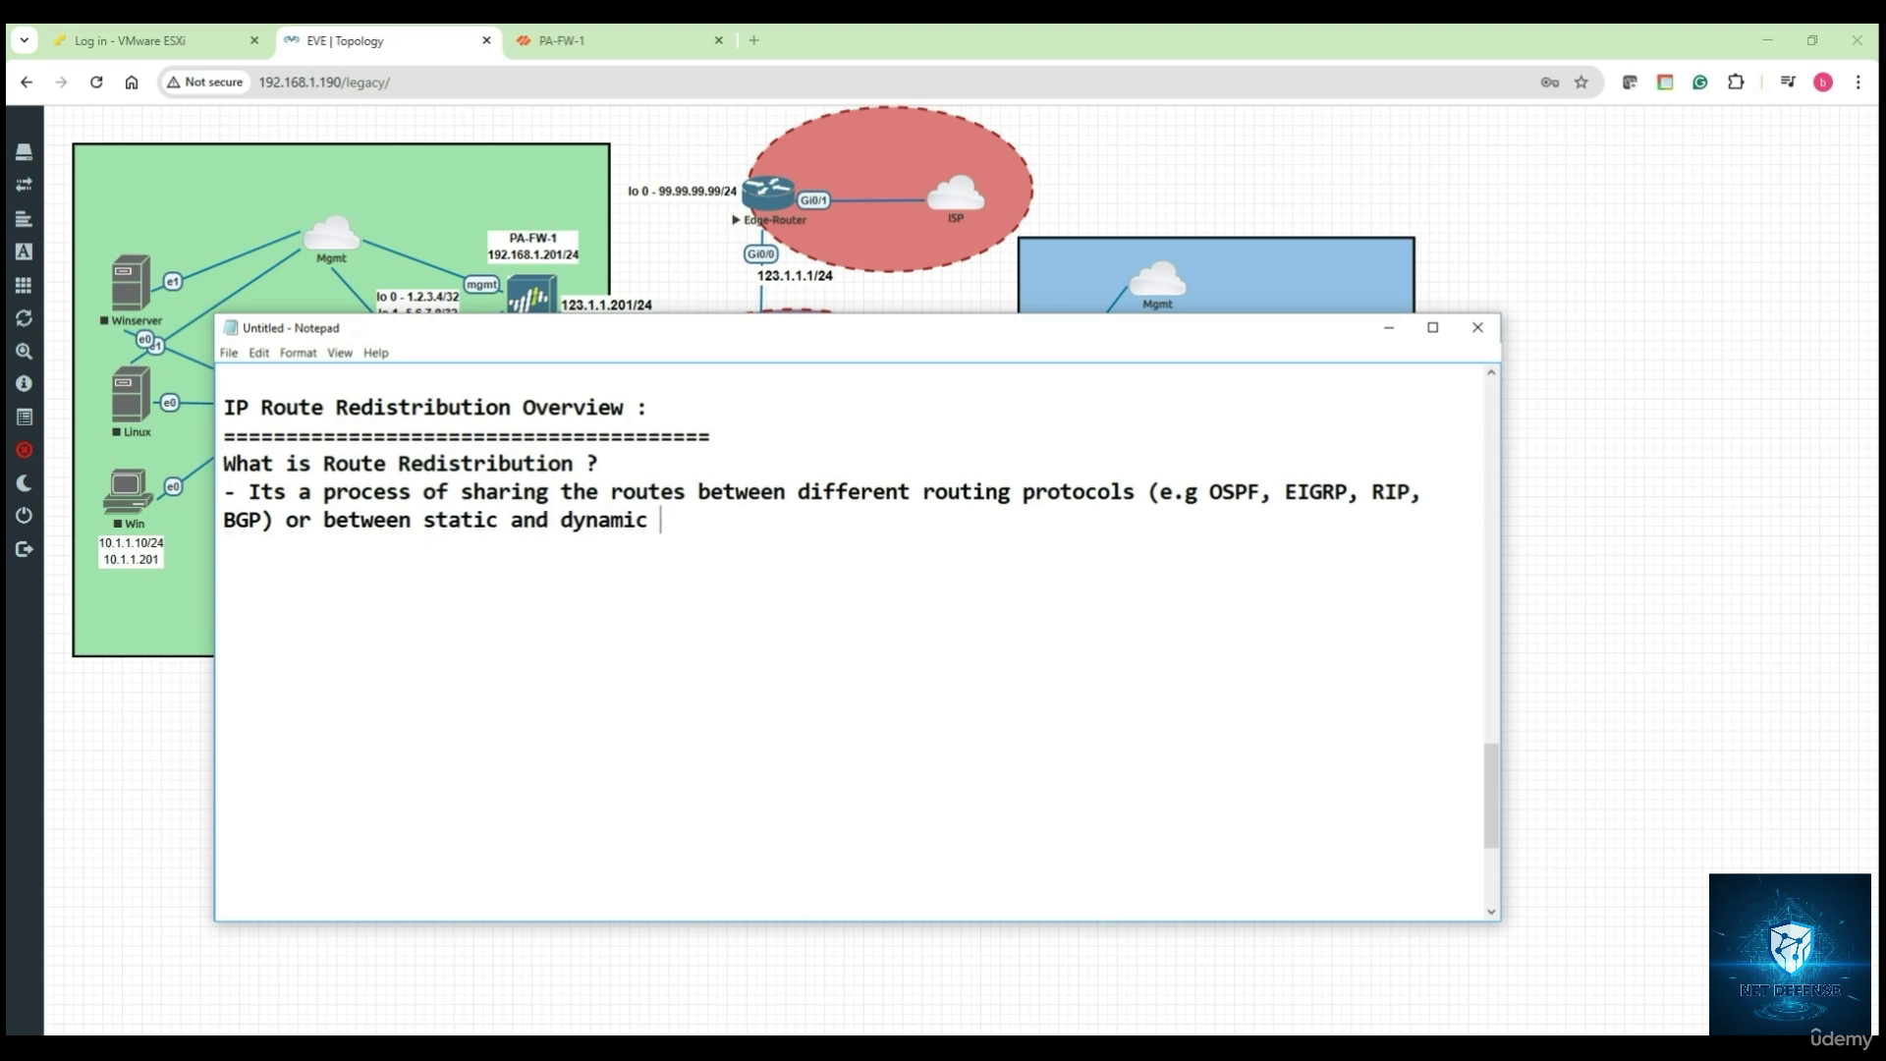
# Step: Finish the bullet with "routes. this allows multi protocol networks to communicate with each other." and start a new line below it
pyautogui.write('routes . this allo')
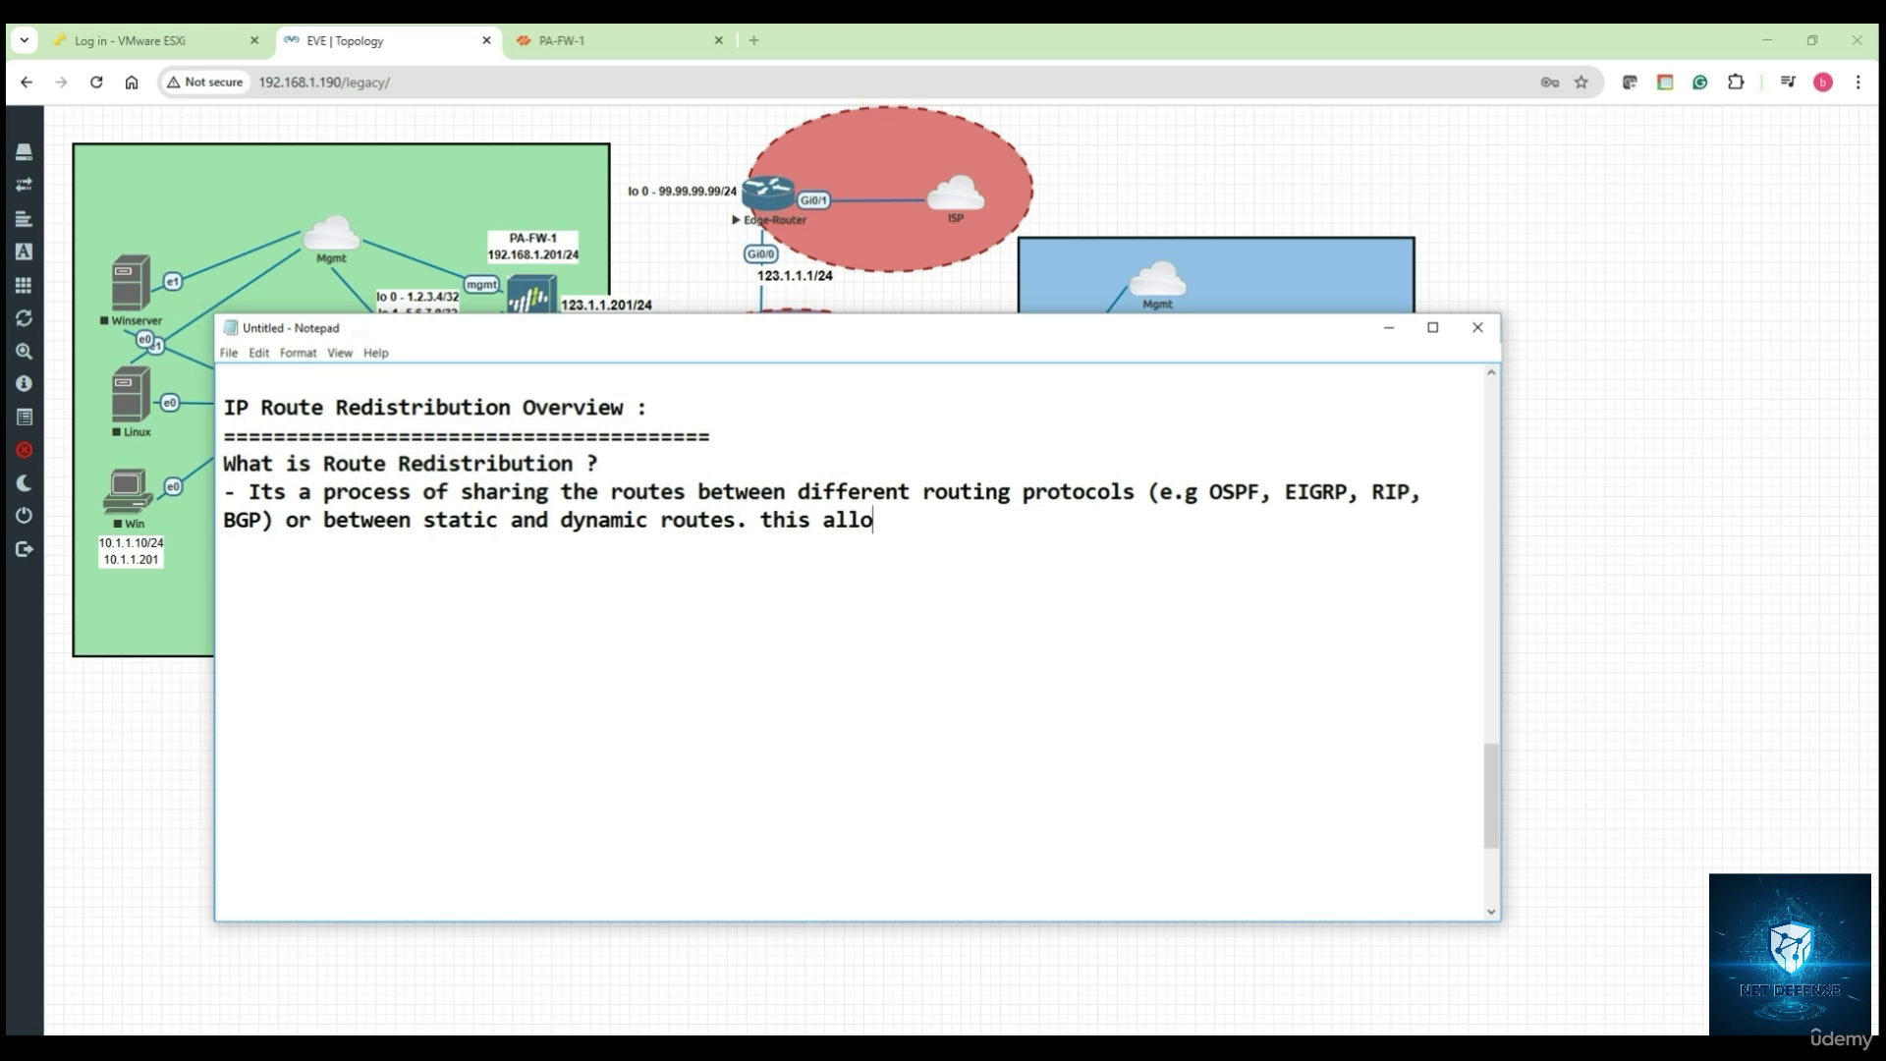
pyautogui.write('ws multi')
pyautogui.write('protocol ')
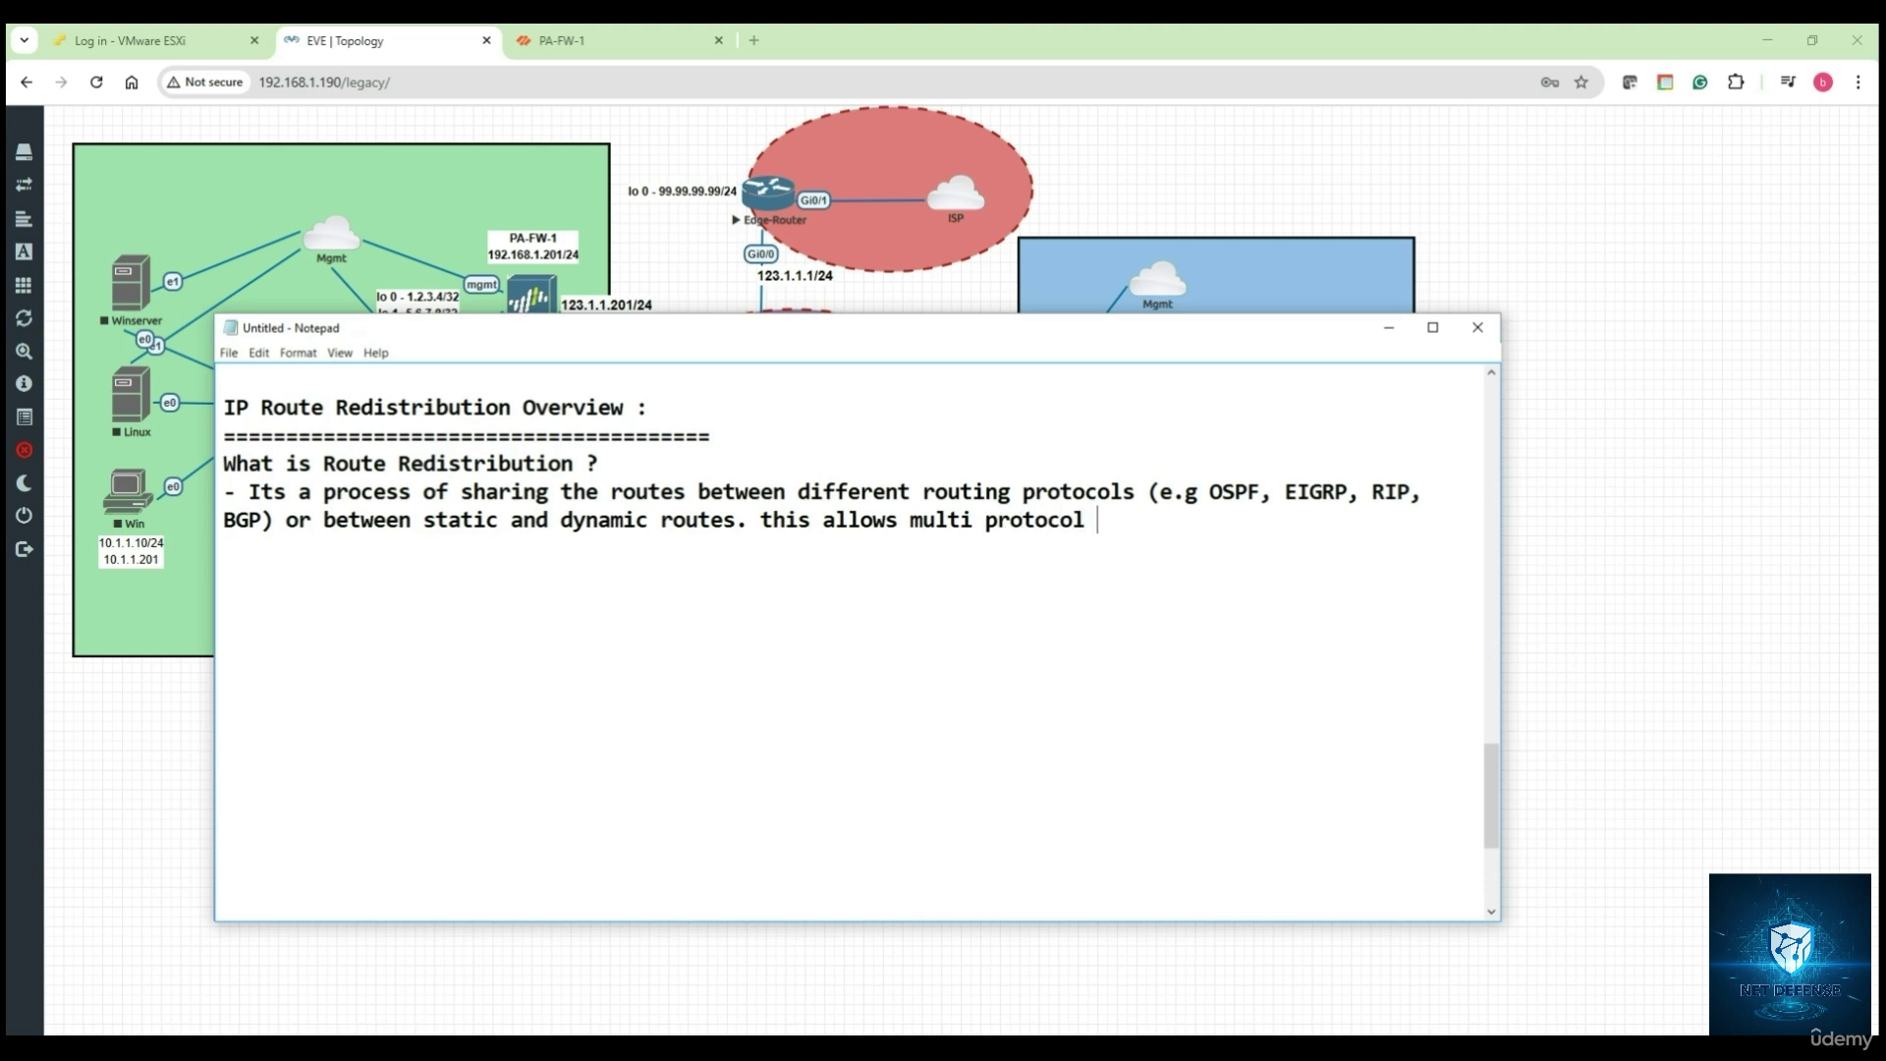
pyautogui.write('networks to communicat')
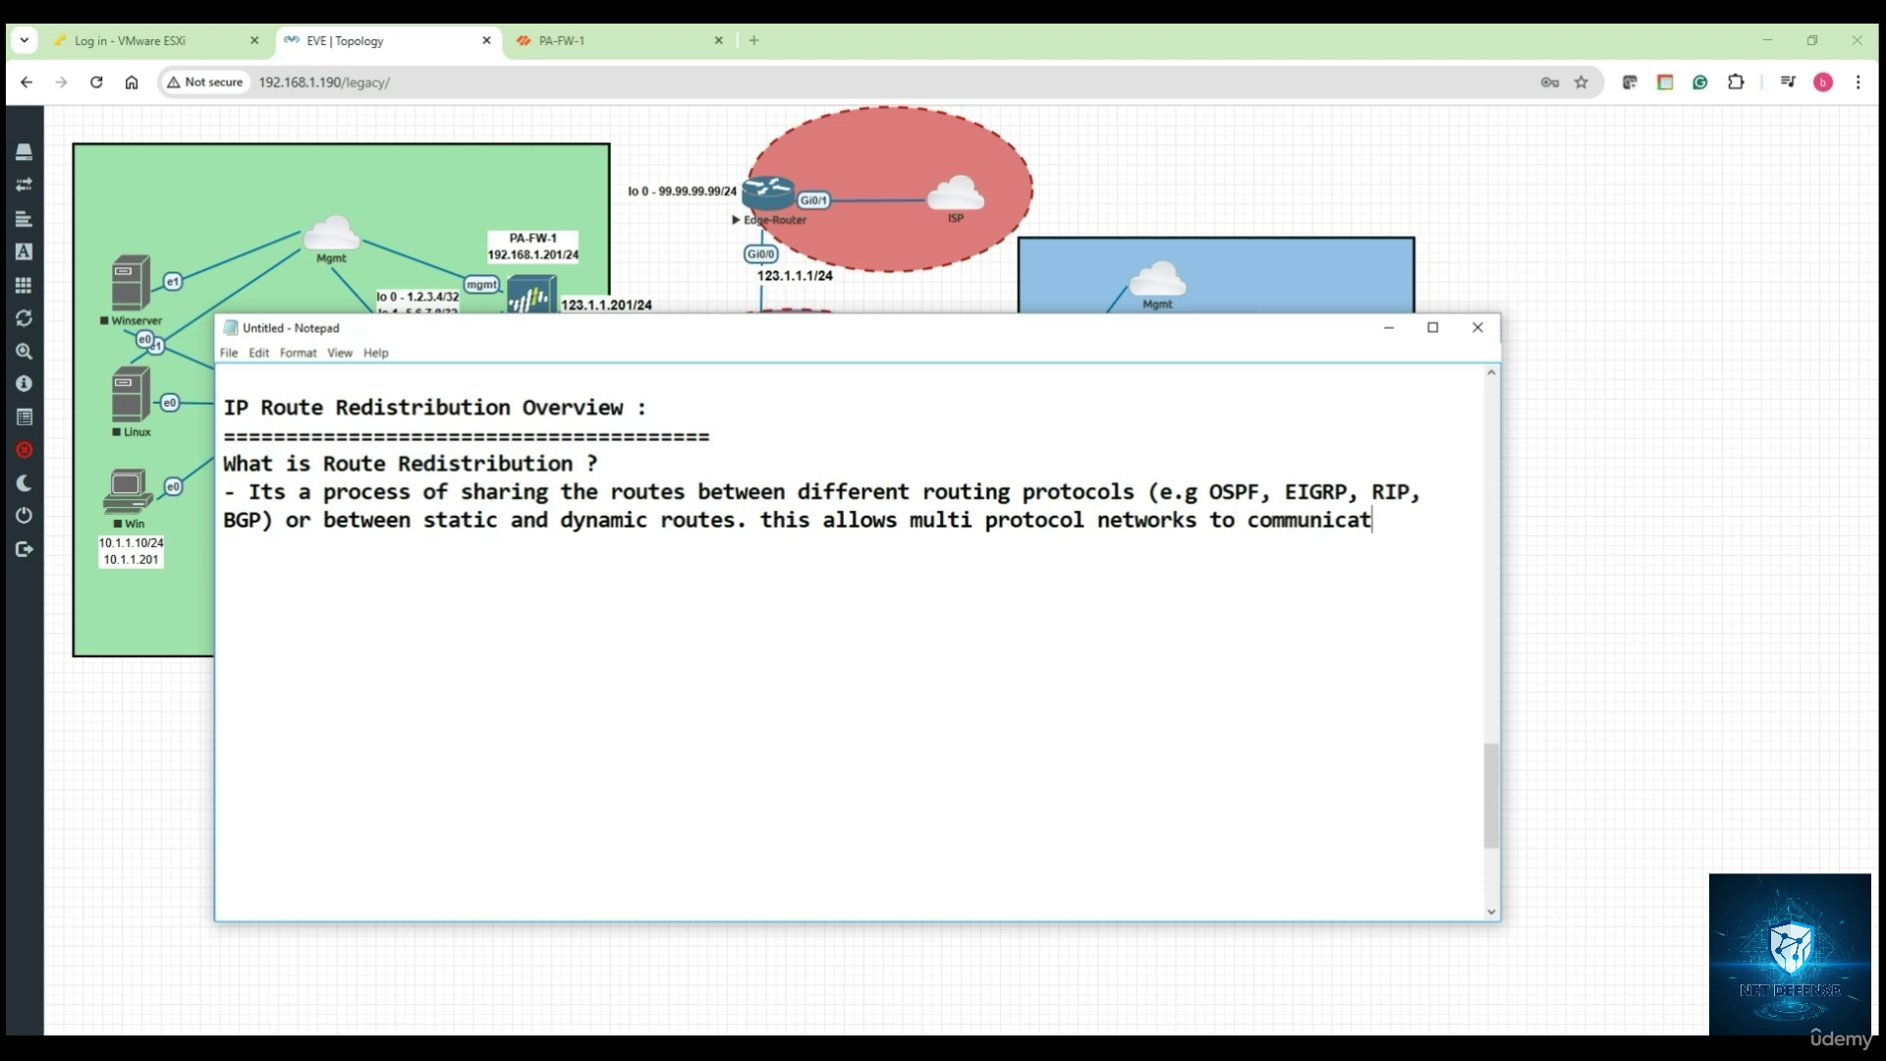
pyautogui.write('e with each other')
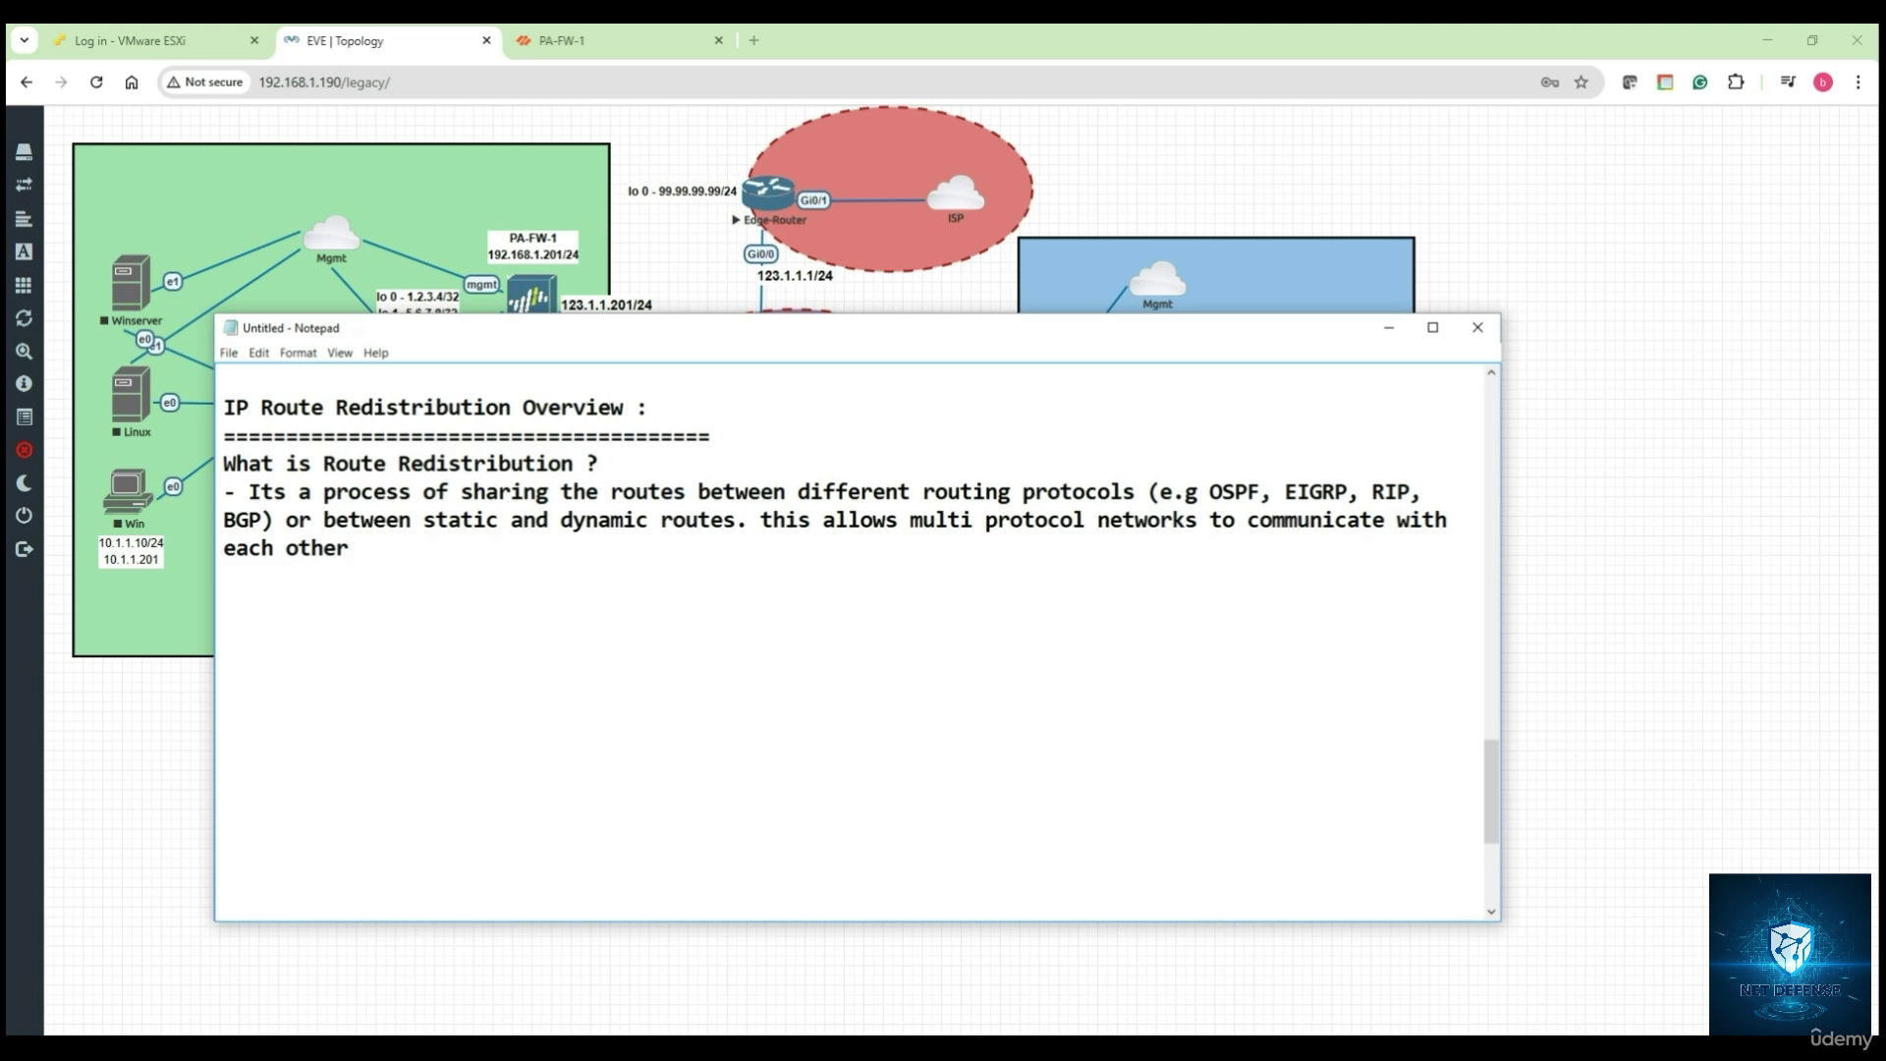
pyautogui.write('.')
pyautogui.press('Return')
pyautogui.press('Return')
# Step: Minimize the notes and start drawing on a full-screen screenshot of Display 1 in Icecream Screen Recorder
pyautogui.click(1389, 327)
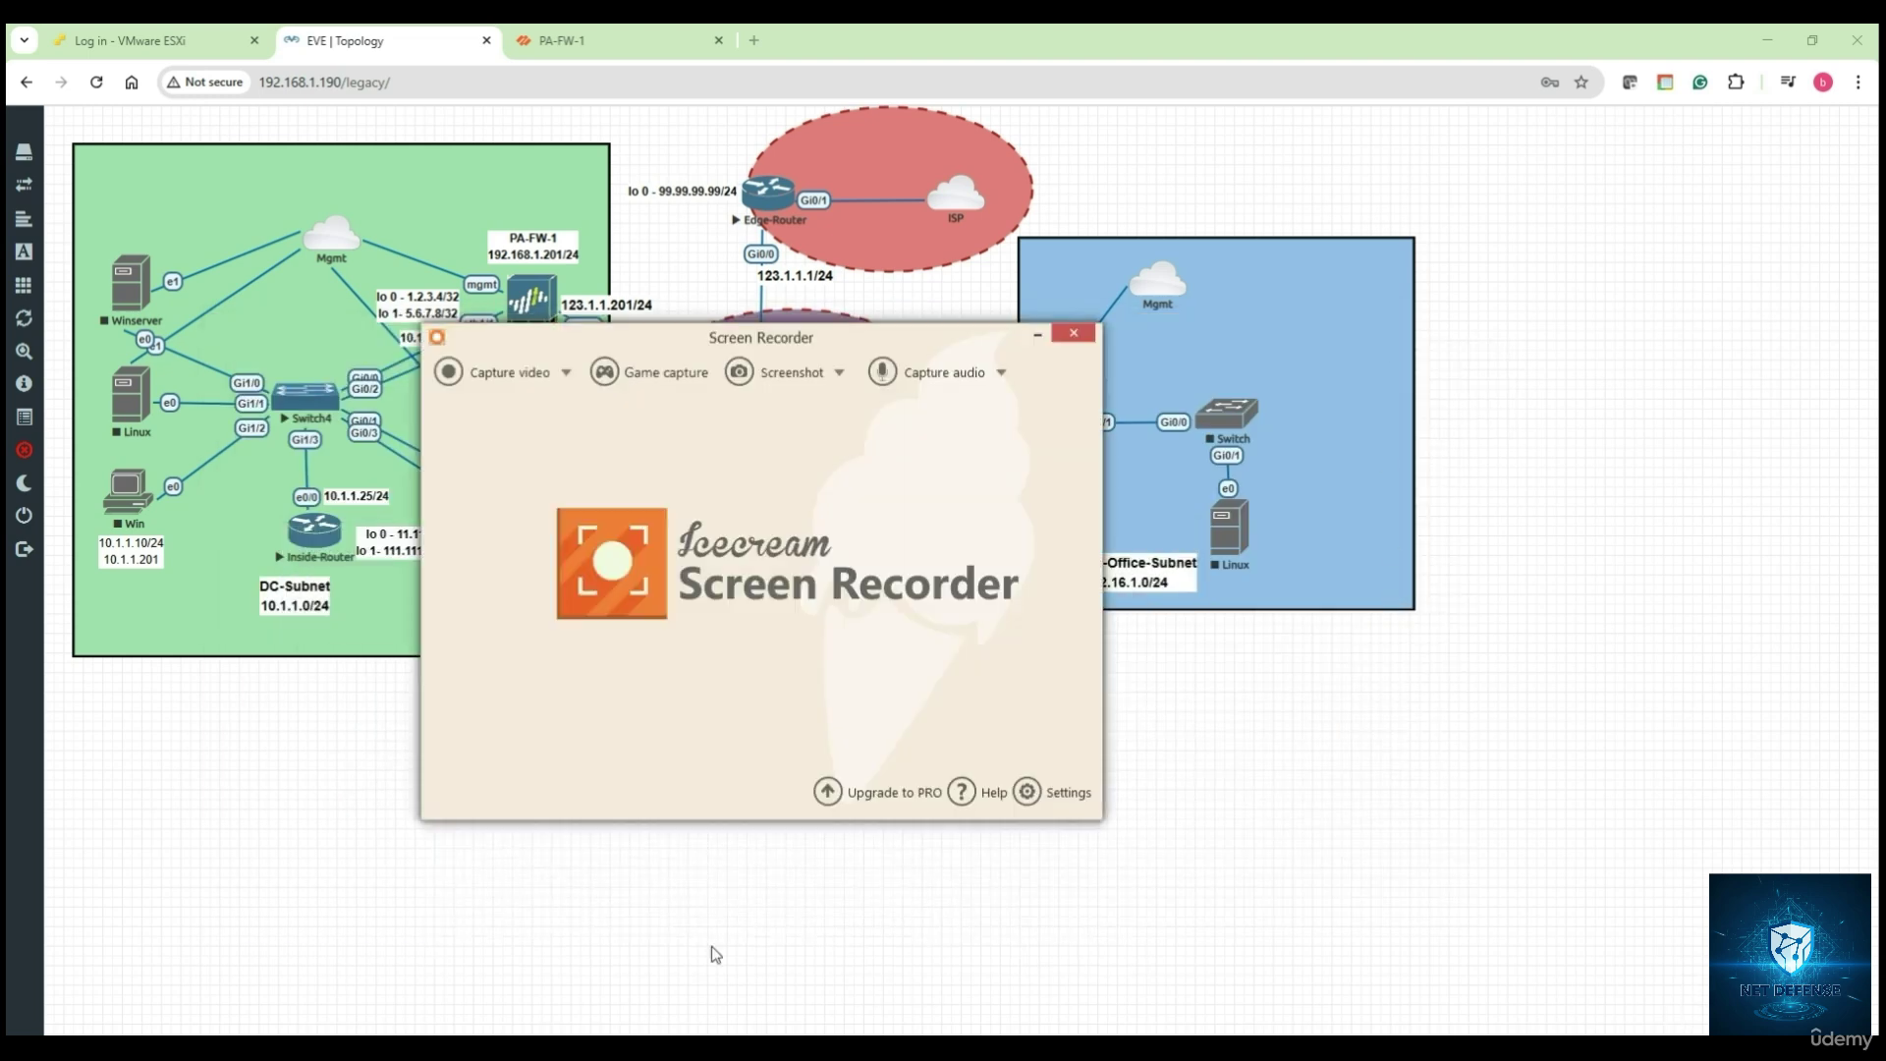
pyautogui.click(823, 379)
pyautogui.moveTo(823, 409)
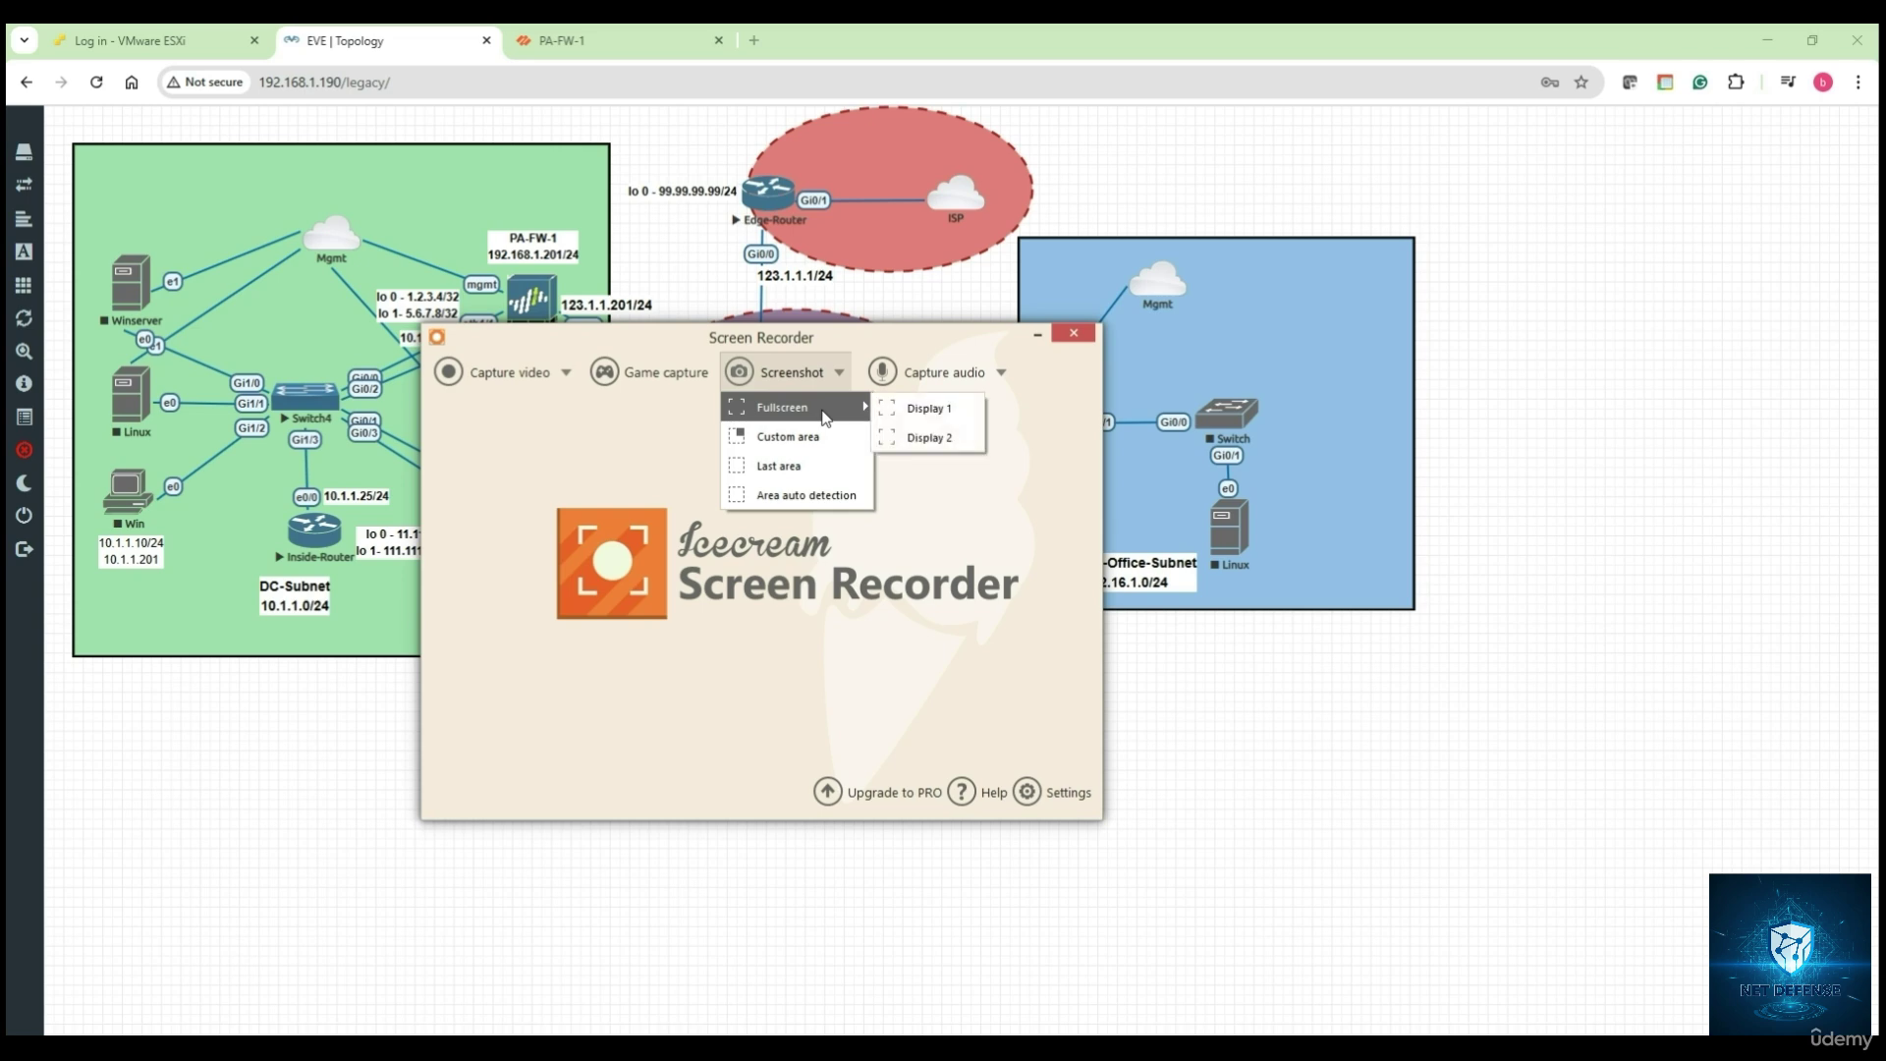
pyautogui.click(925, 414)
pyautogui.click(836, 385)
pyautogui.click(919, 411)
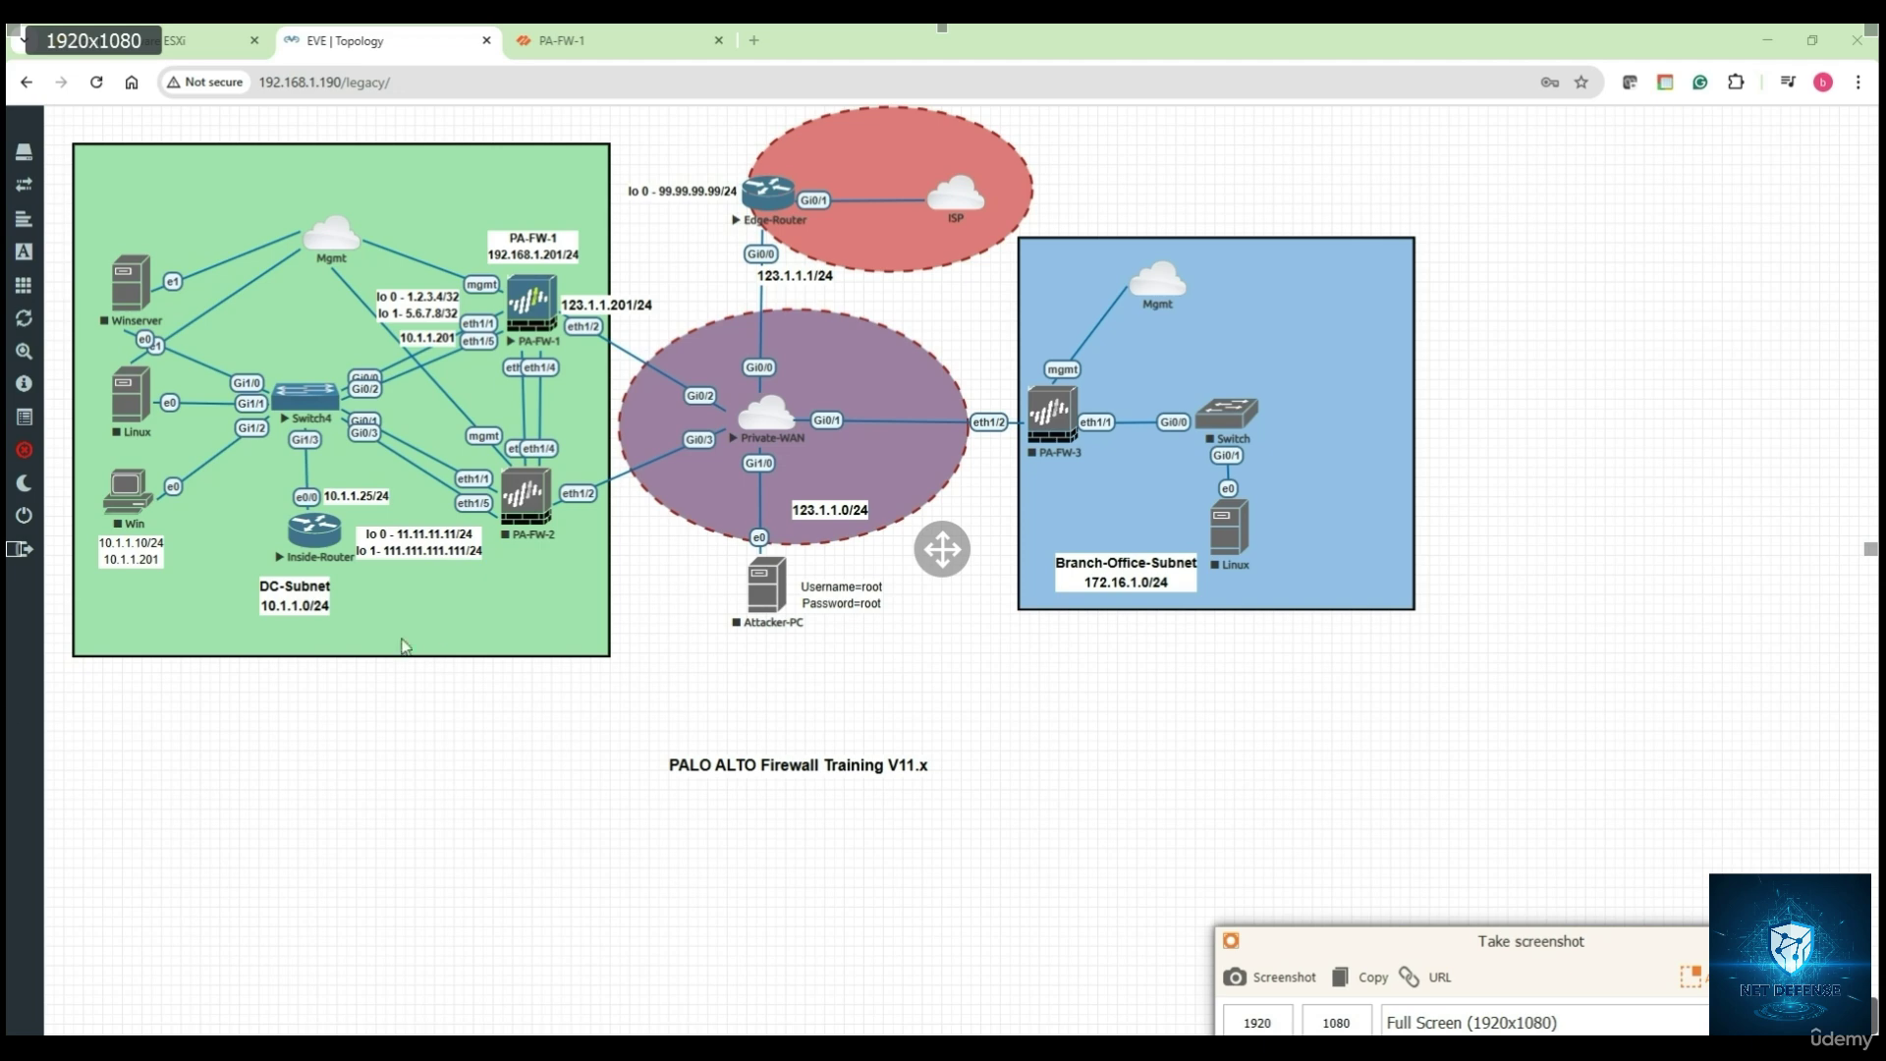
pyautogui.click(1786, 976)
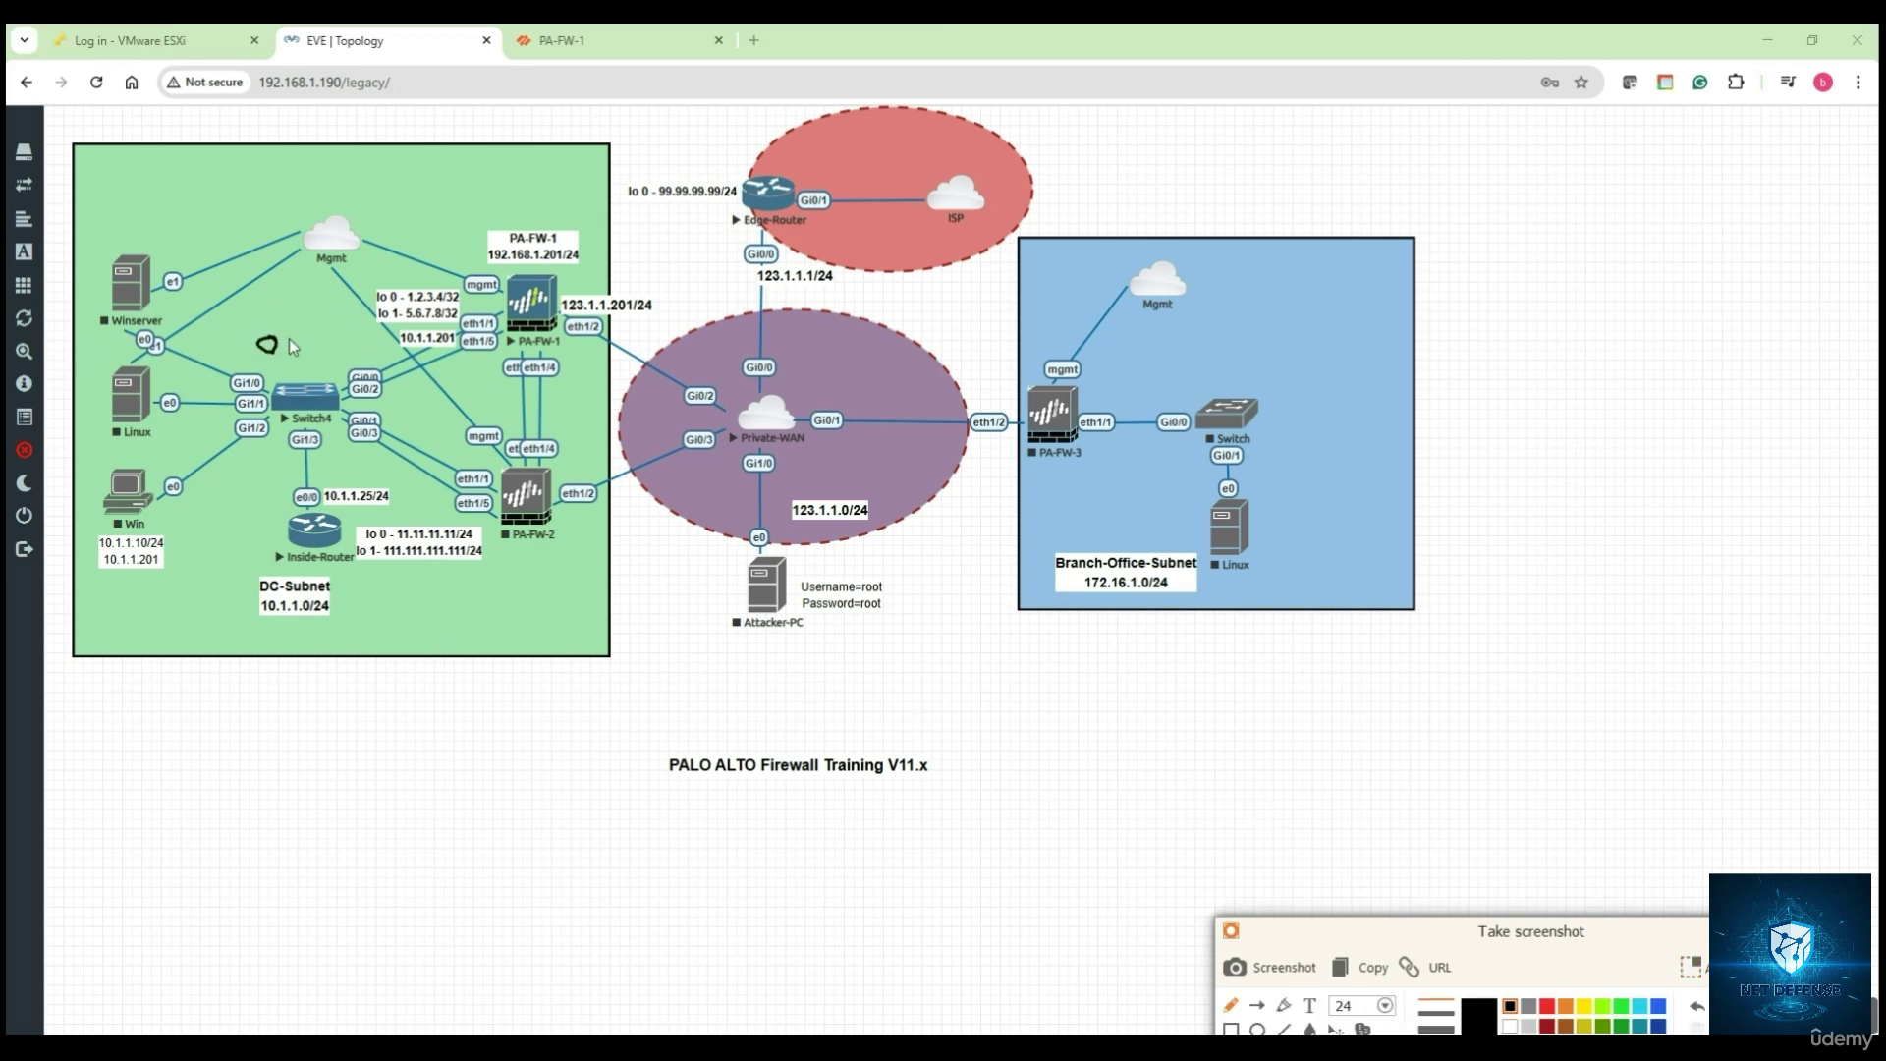
# Step: Handwrite "OSPF A0" over Switch4 and draw arrows from PA-FW-1 toward Edge-Router labelled "default"
pyautogui.moveTo(293, 337)
pyautogui.mouseDown()
pyautogui.moveTo(279, 354)
pyautogui.moveTo(355, 345)
pyautogui.moveTo(286, 373)
pyautogui.moveTo(298, 398)
pyautogui.mouseUp()
pyautogui.moveTo(277, 388)
pyautogui.mouseDown()
pyautogui.moveTo(317, 390)
pyautogui.moveTo(301, 407)
pyautogui.mouseUp()
pyautogui.moveTo(616, 328)
pyautogui.mouseDown()
pyautogui.moveTo(693, 320)
pyautogui.moveTo(599, 326)
pyautogui.moveTo(619, 337)
pyautogui.mouseUp()
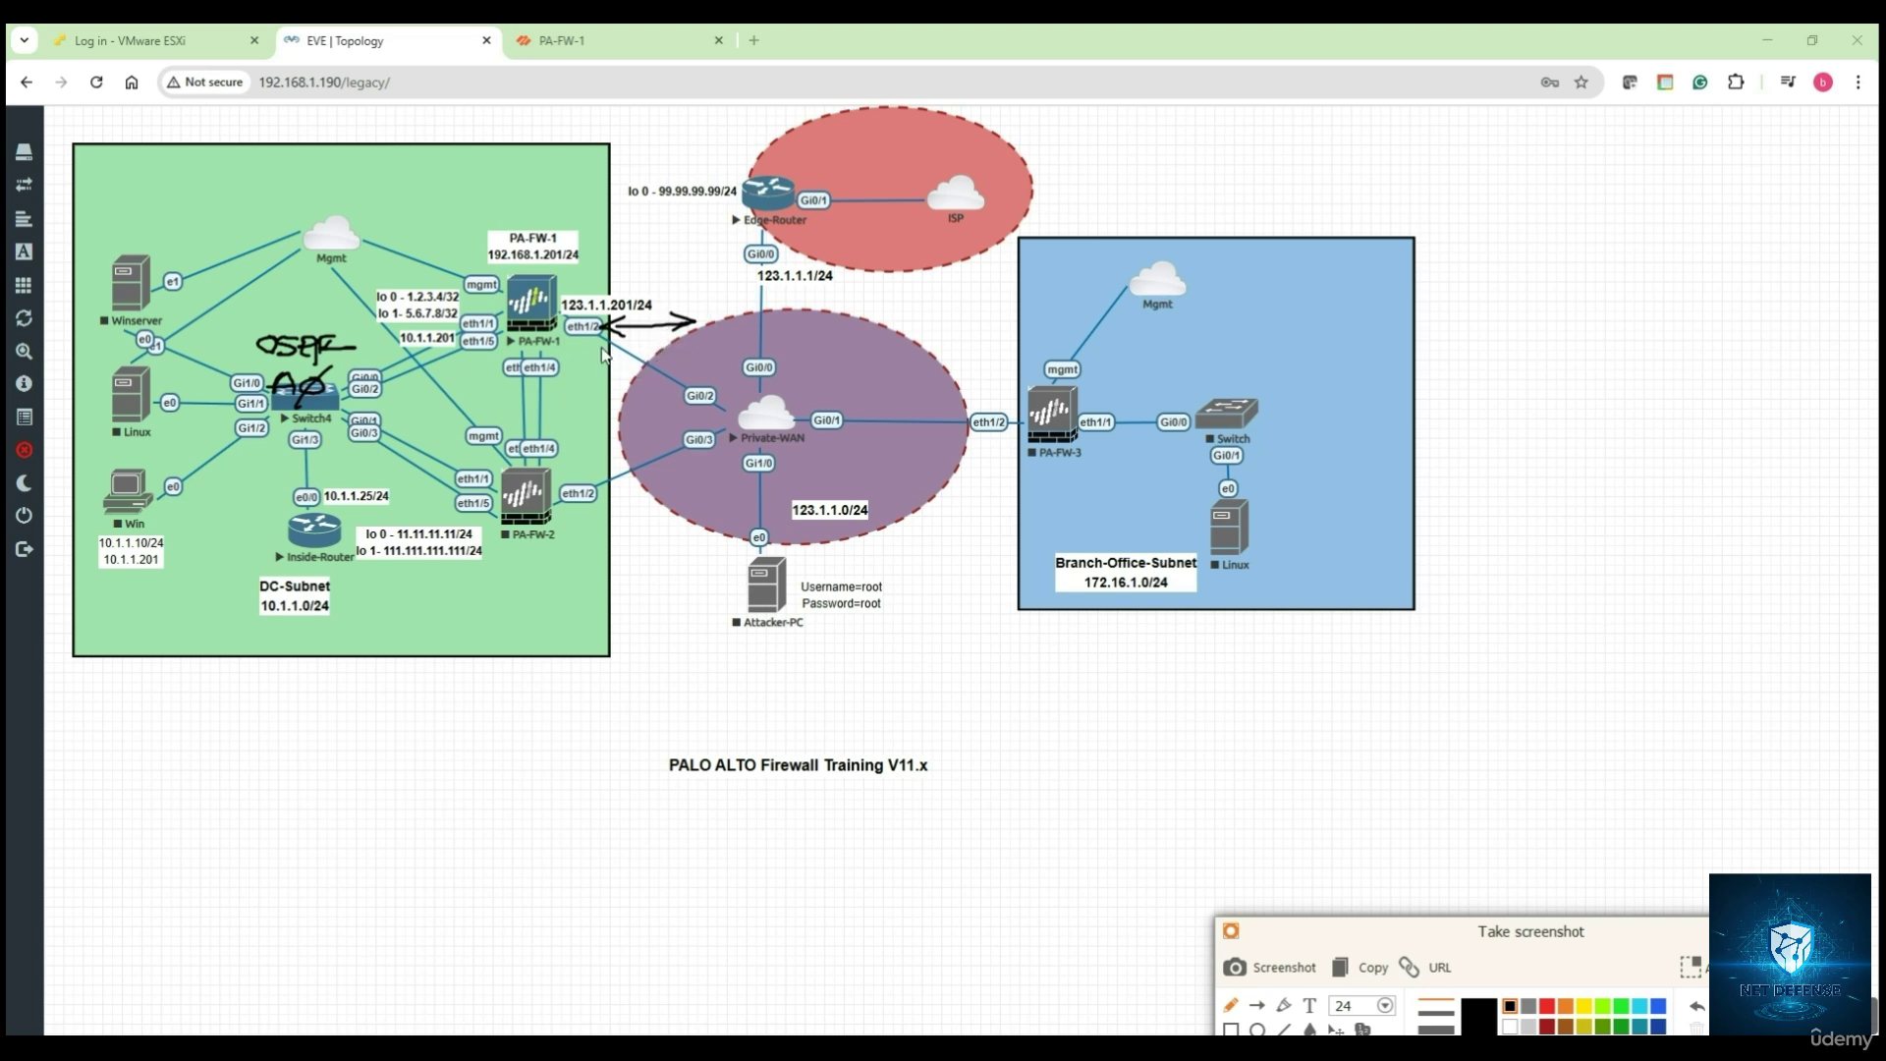
pyautogui.moveTo(555, 319)
pyautogui.mouseDown()
pyautogui.moveTo(568, 342)
pyautogui.moveTo(639, 354)
pyautogui.moveTo(758, 300)
pyautogui.moveTo(772, 314)
pyautogui.mouseUp()
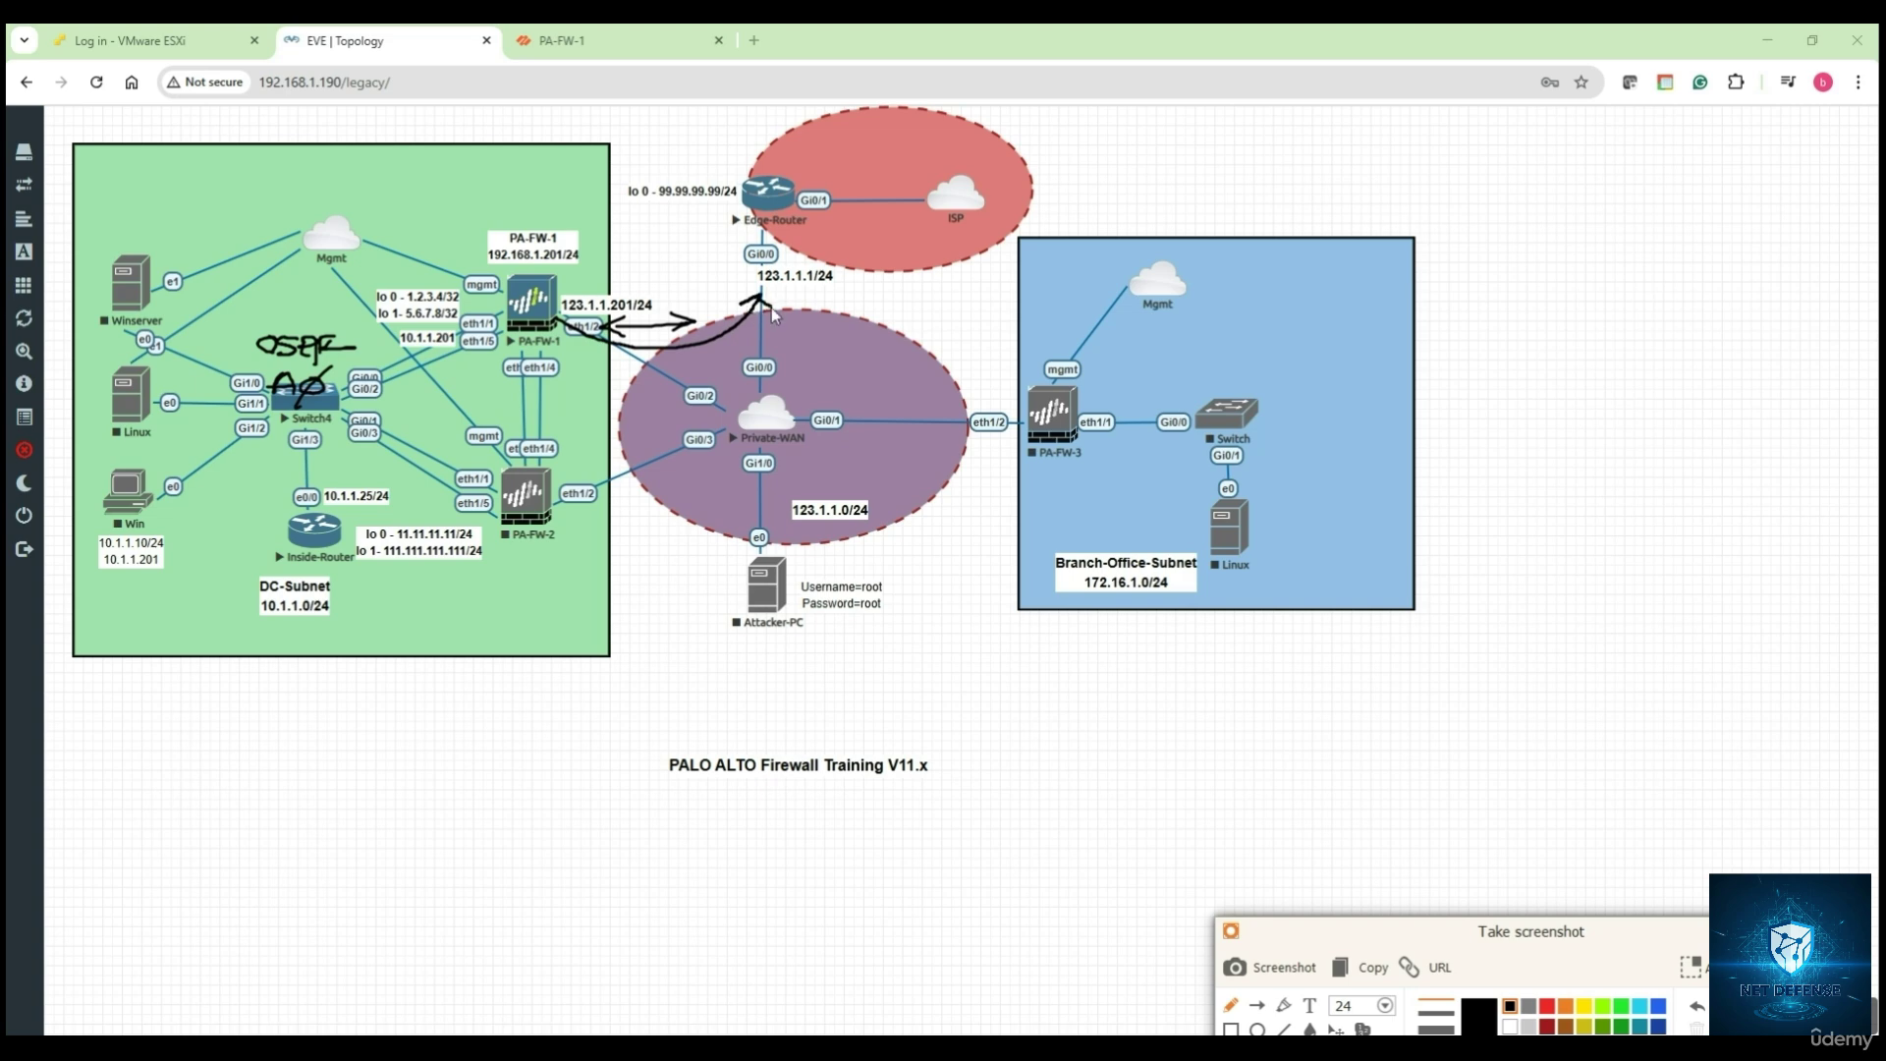
pyautogui.moveTo(660, 269)
pyautogui.mouseDown()
pyautogui.moveTo(701, 265)
pyautogui.moveTo(709, 287)
pyautogui.moveTo(753, 268)
pyautogui.moveTo(764, 293)
pyautogui.moveTo(773, 277)
pyautogui.mouseUp()
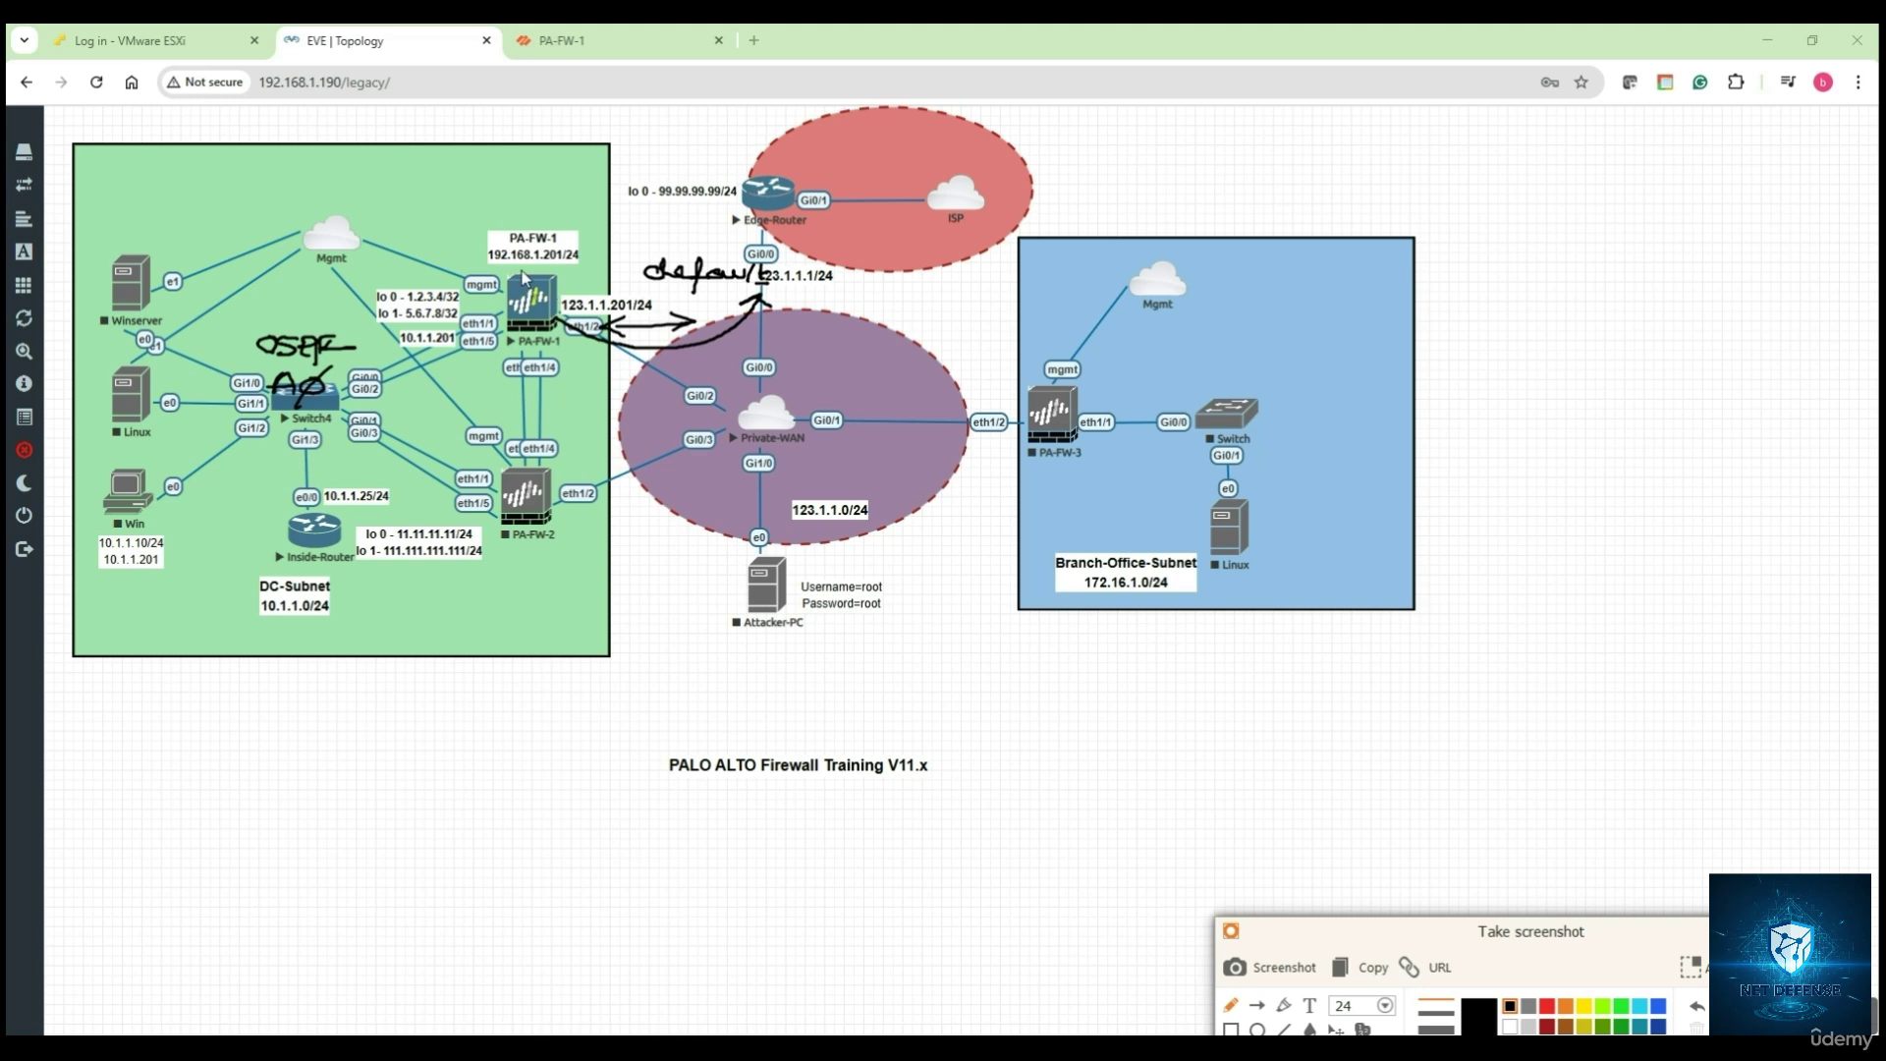
# Step: Handwrite "Red." on PA-FW-1, draw an arrow from it into the DC subnet, and outline Inside-Router
pyautogui.moveTo(513, 267)
pyautogui.mouseDown()
pyautogui.moveTo(515, 291)
pyautogui.moveTo(560, 286)
pyautogui.mouseUp()
pyautogui.click(572, 276)
pyautogui.moveTo(538, 312)
pyautogui.mouseDown()
pyautogui.moveTo(633, 286)
pyautogui.moveTo(530, 260)
pyautogui.moveTo(416, 306)
pyautogui.moveTo(438, 310)
pyautogui.mouseUp()
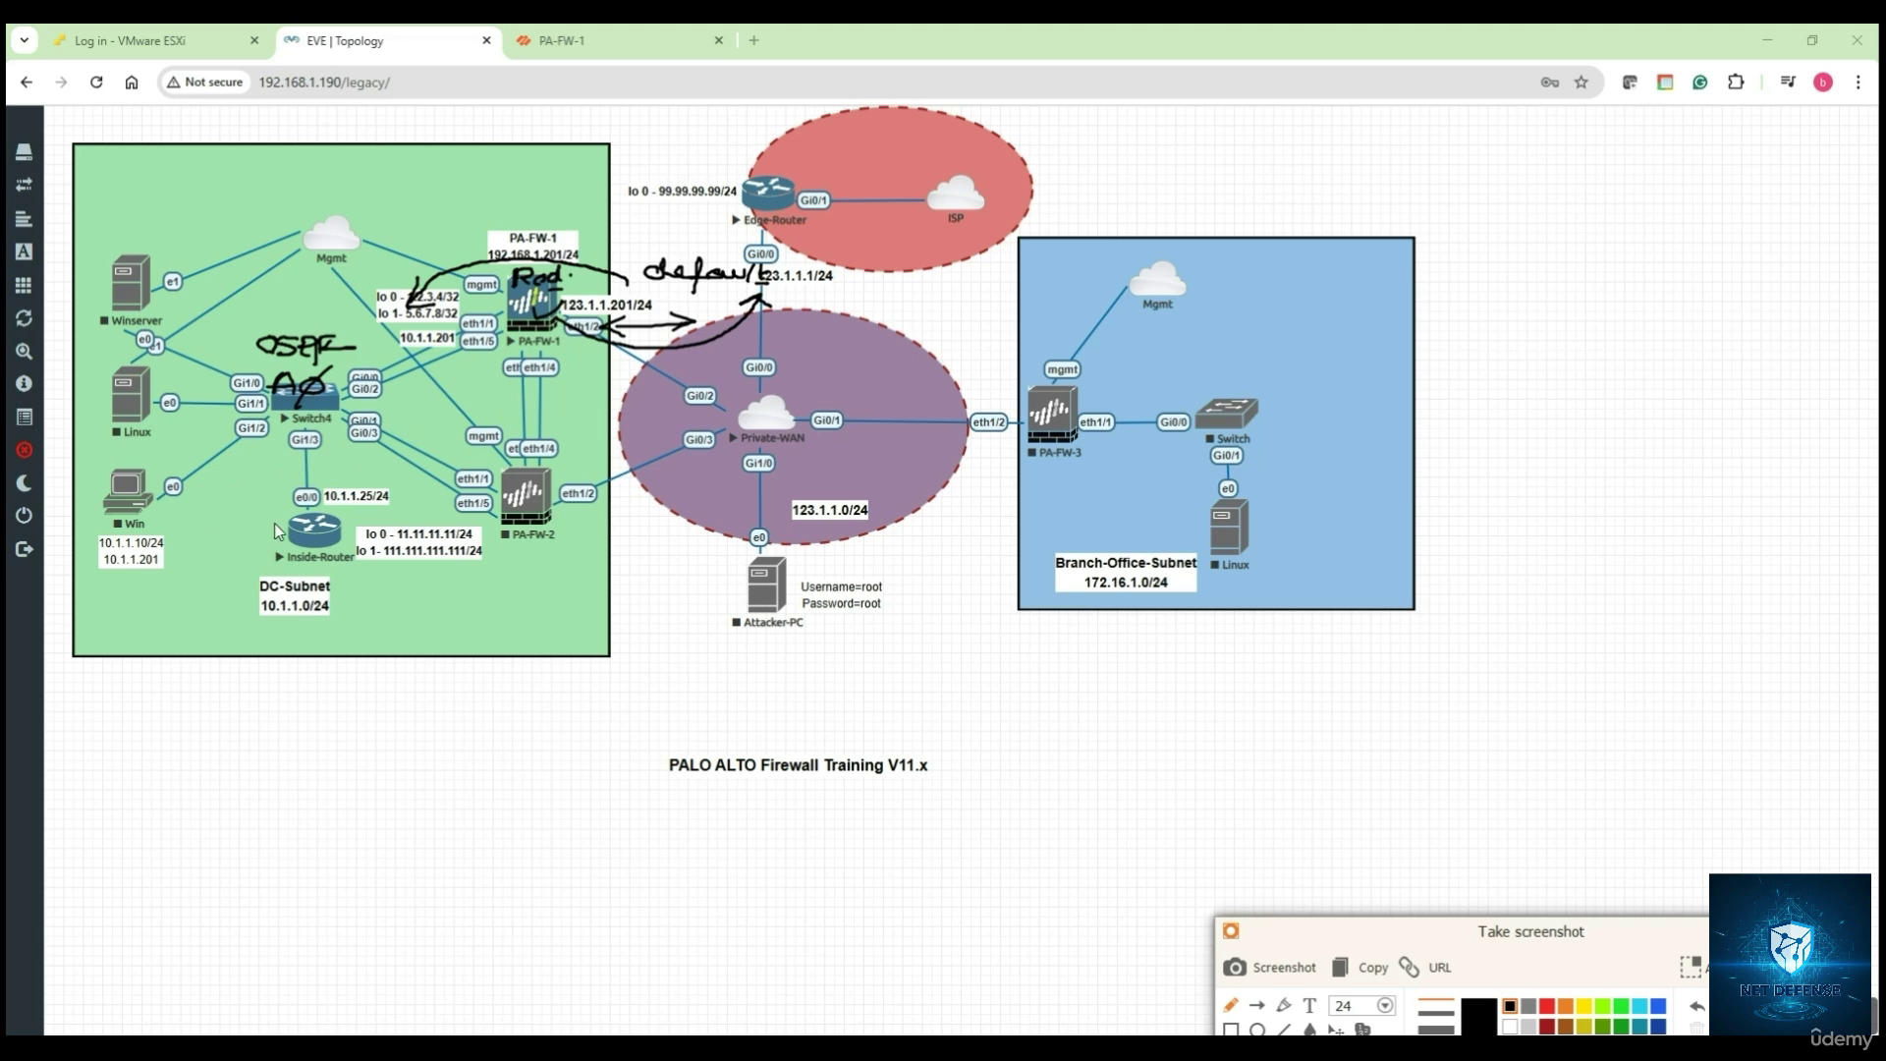
pyautogui.moveTo(254, 507)
pyautogui.mouseDown()
pyautogui.moveTo(412, 526)
pyautogui.moveTo(412, 552)
pyautogui.mouseUp()
pyautogui.moveTo(236, 564); pyautogui.dragTo(451, 550)
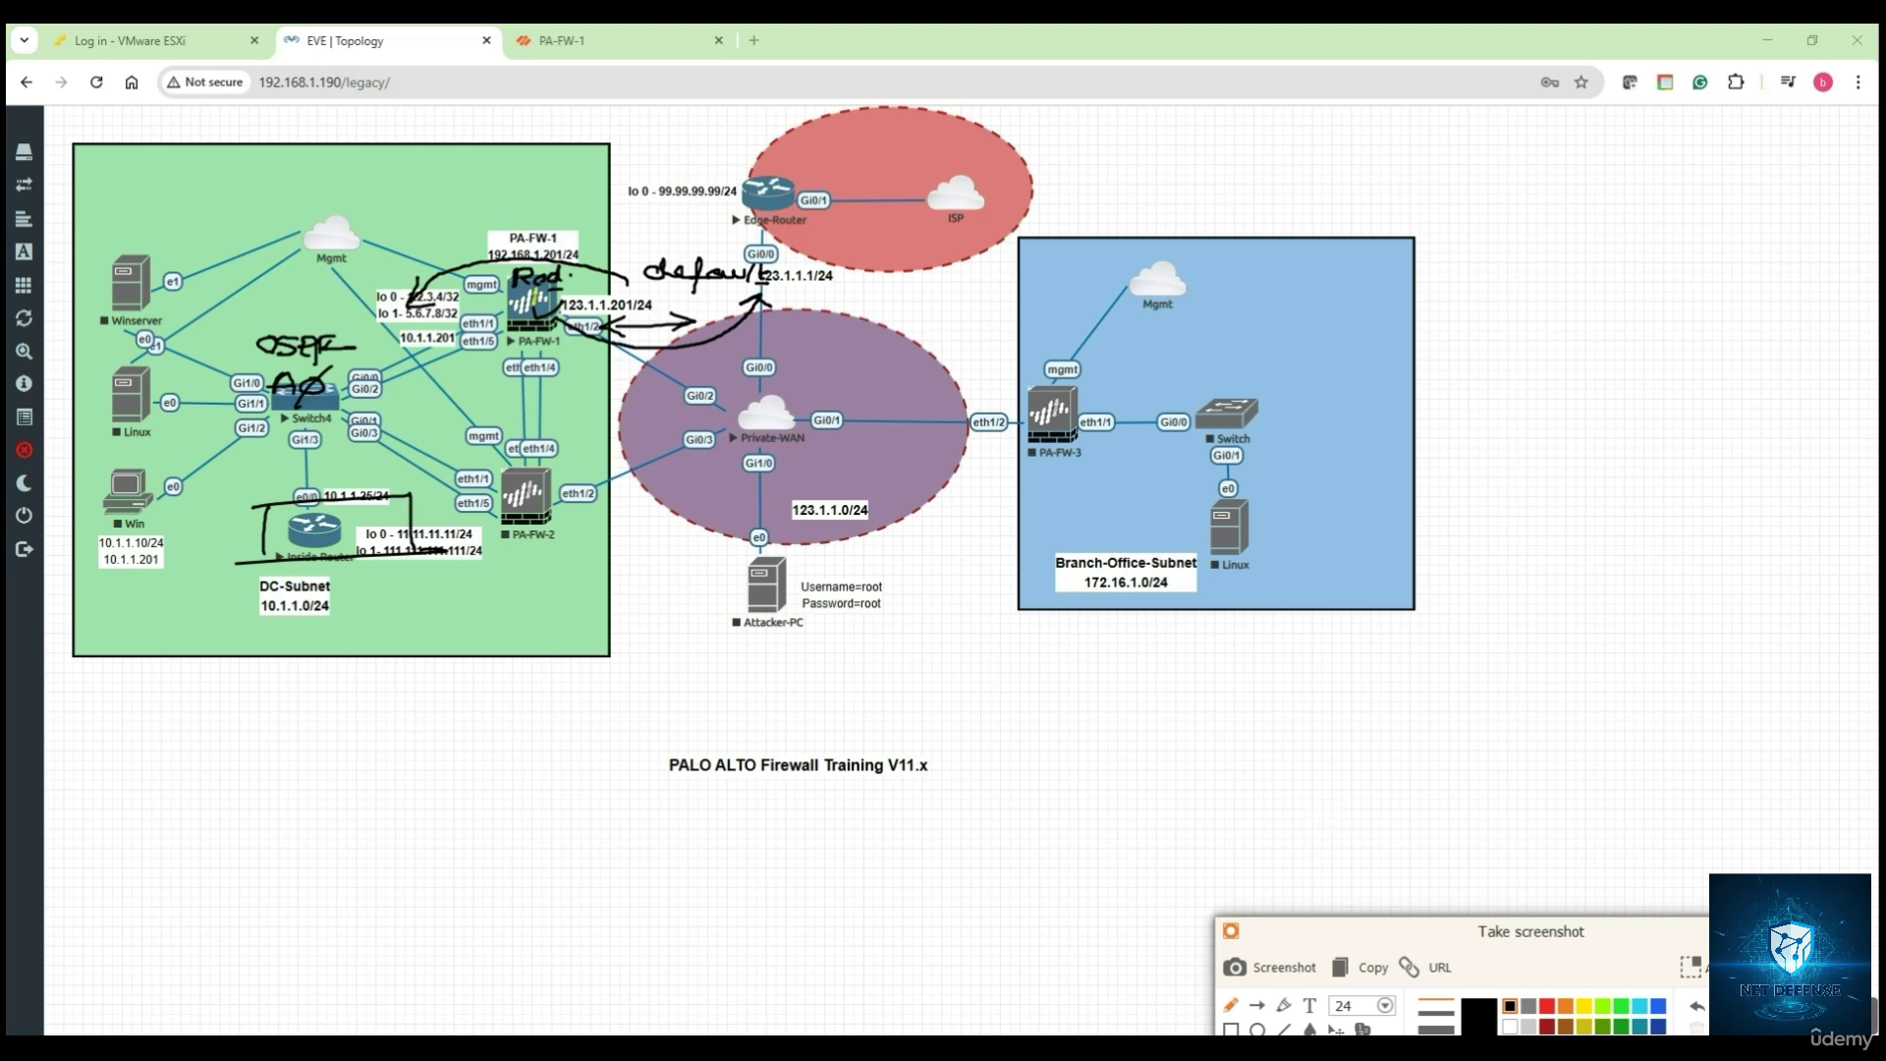
# Step: Clear the drawings and sketch two arrows through PA-FW-1, one into the DC subnet and one out toward the WAN
pyautogui.press('Escape')
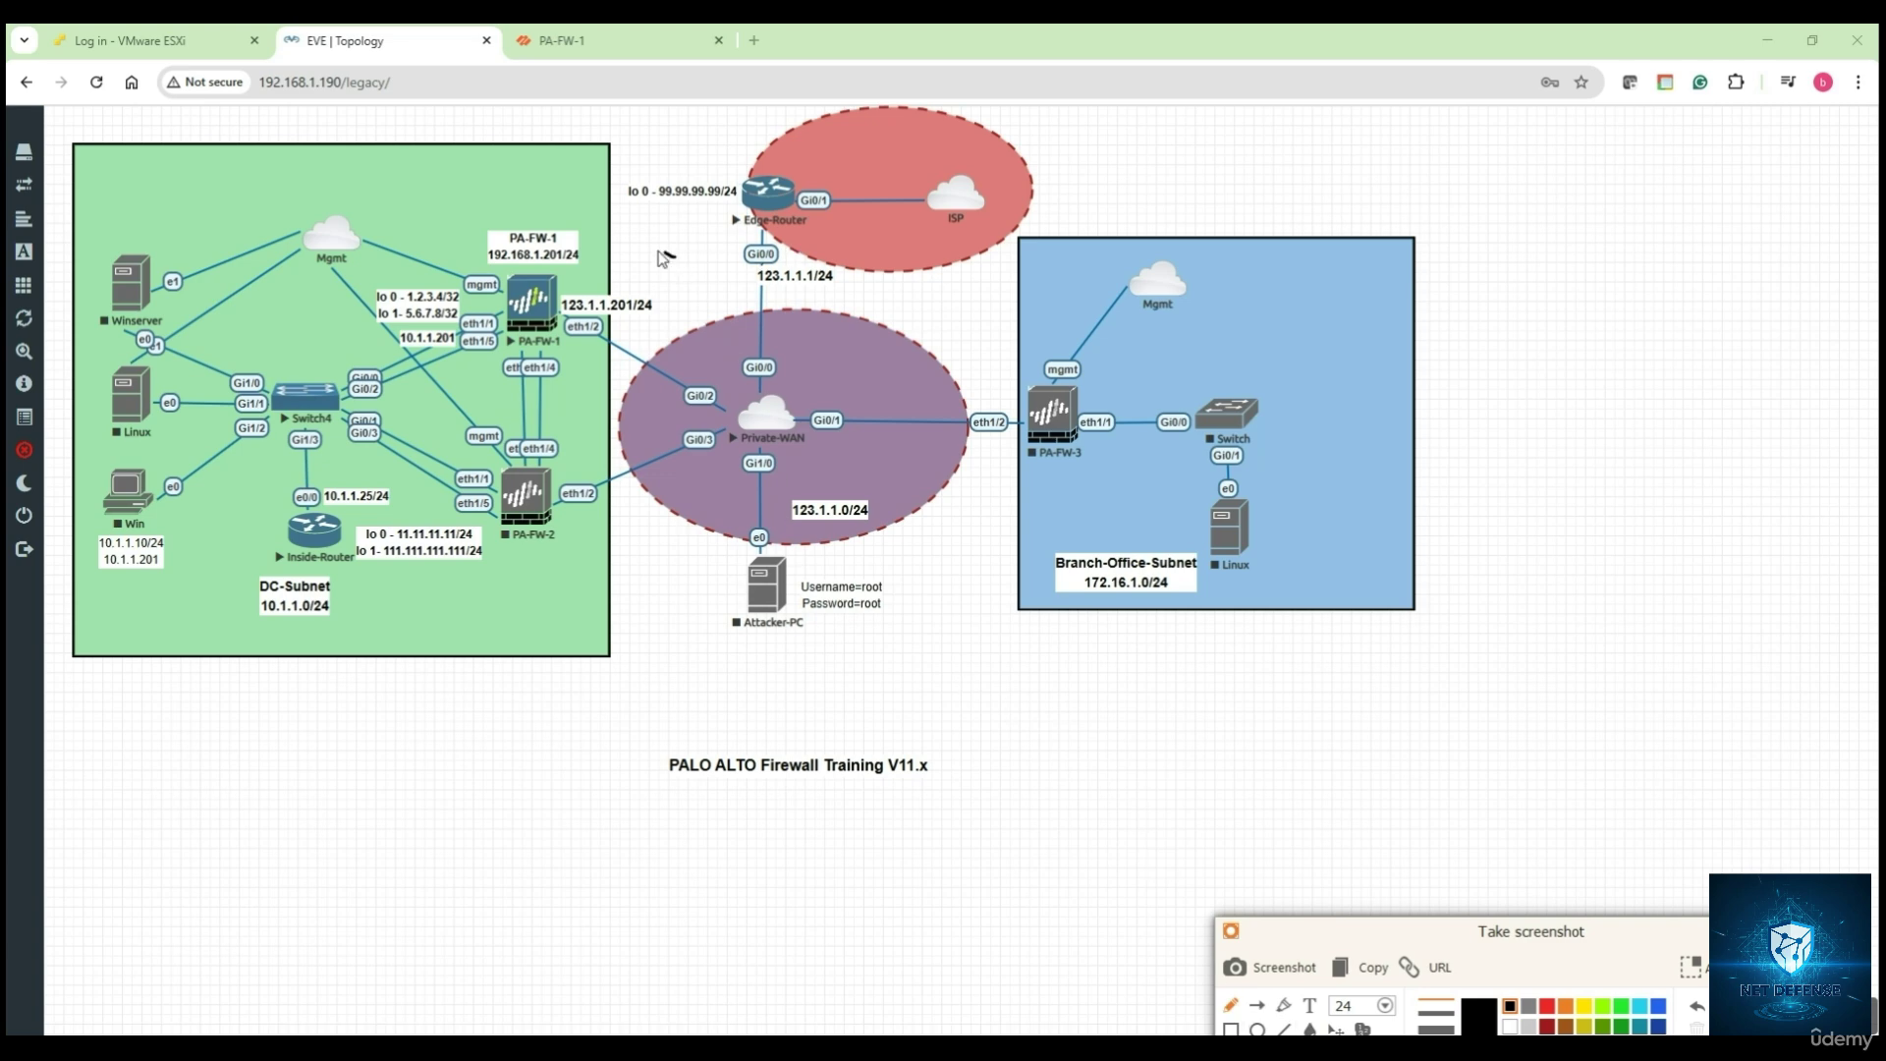
pyautogui.moveTo(676, 255); pyautogui.dragTo(447, 310)
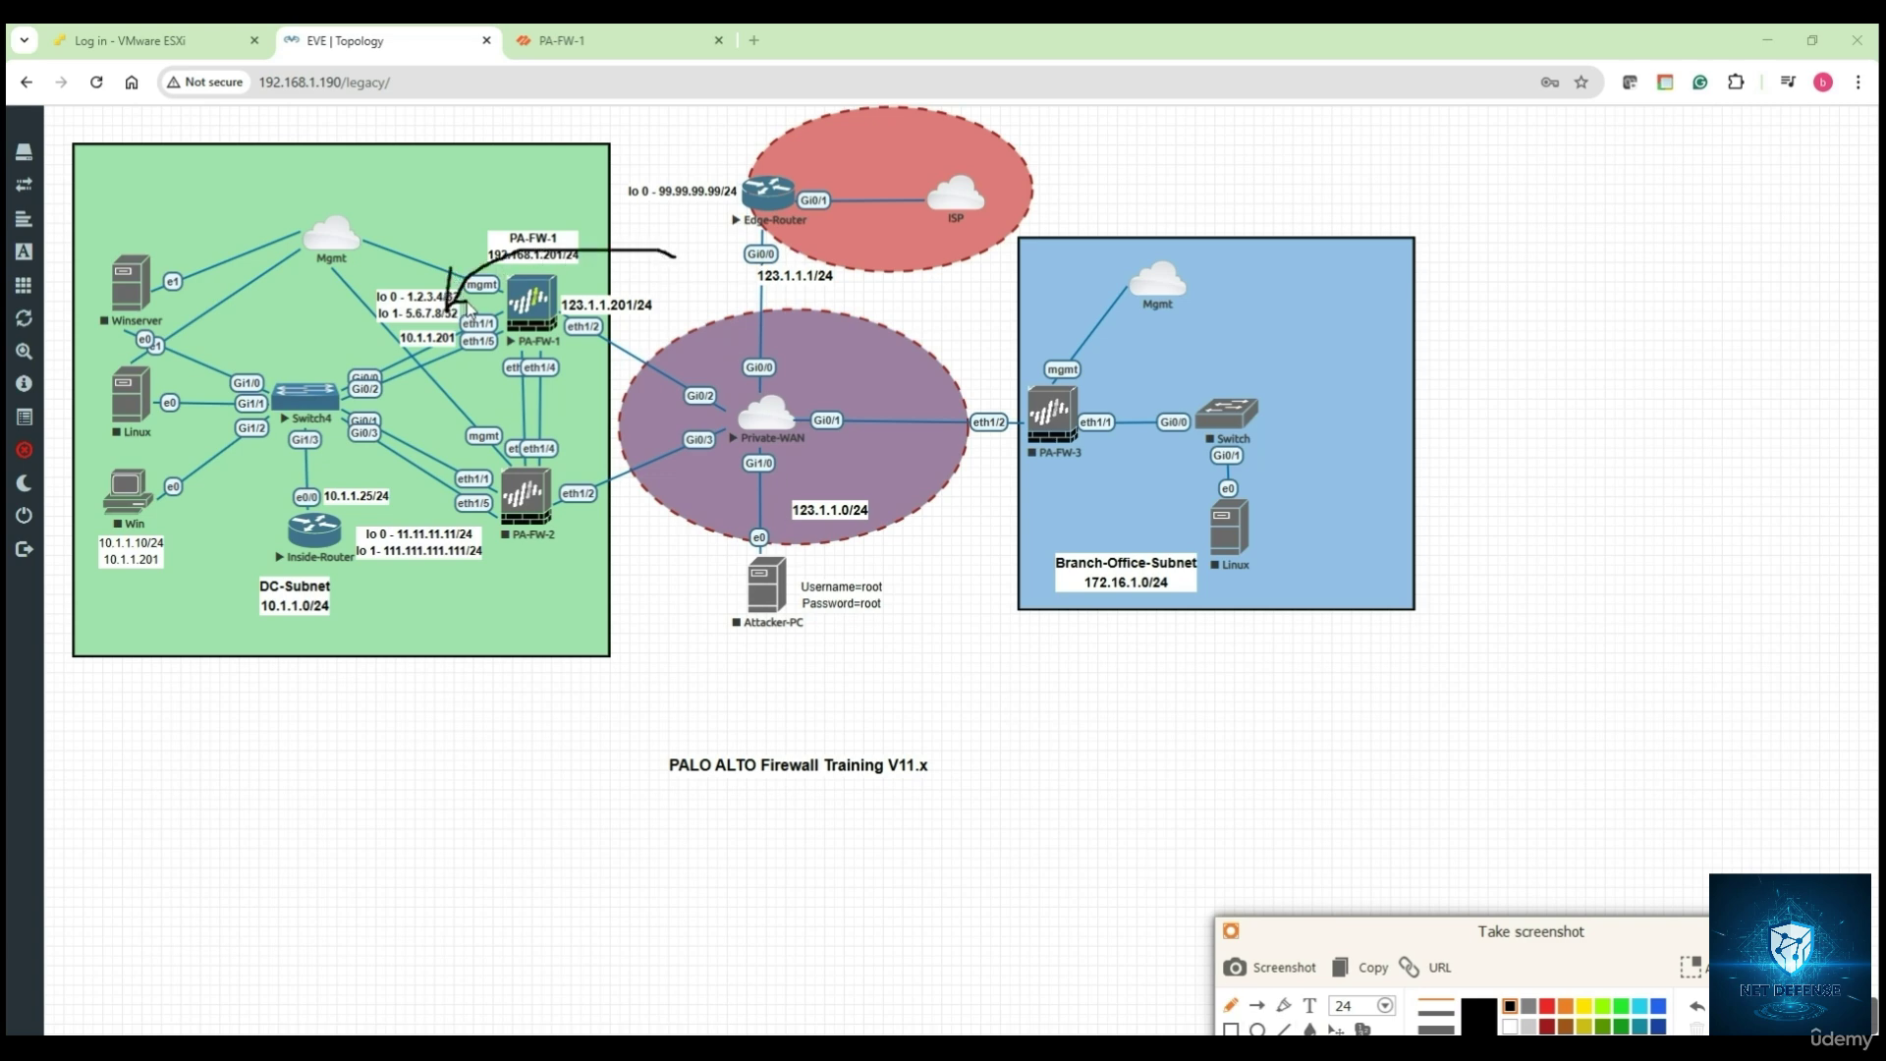
pyautogui.moveTo(465, 377)
pyautogui.mouseDown()
pyautogui.moveTo(480, 341)
pyautogui.moveTo(650, 283)
pyautogui.moveTo(636, 275)
pyautogui.moveTo(640, 302)
pyautogui.mouseUp()
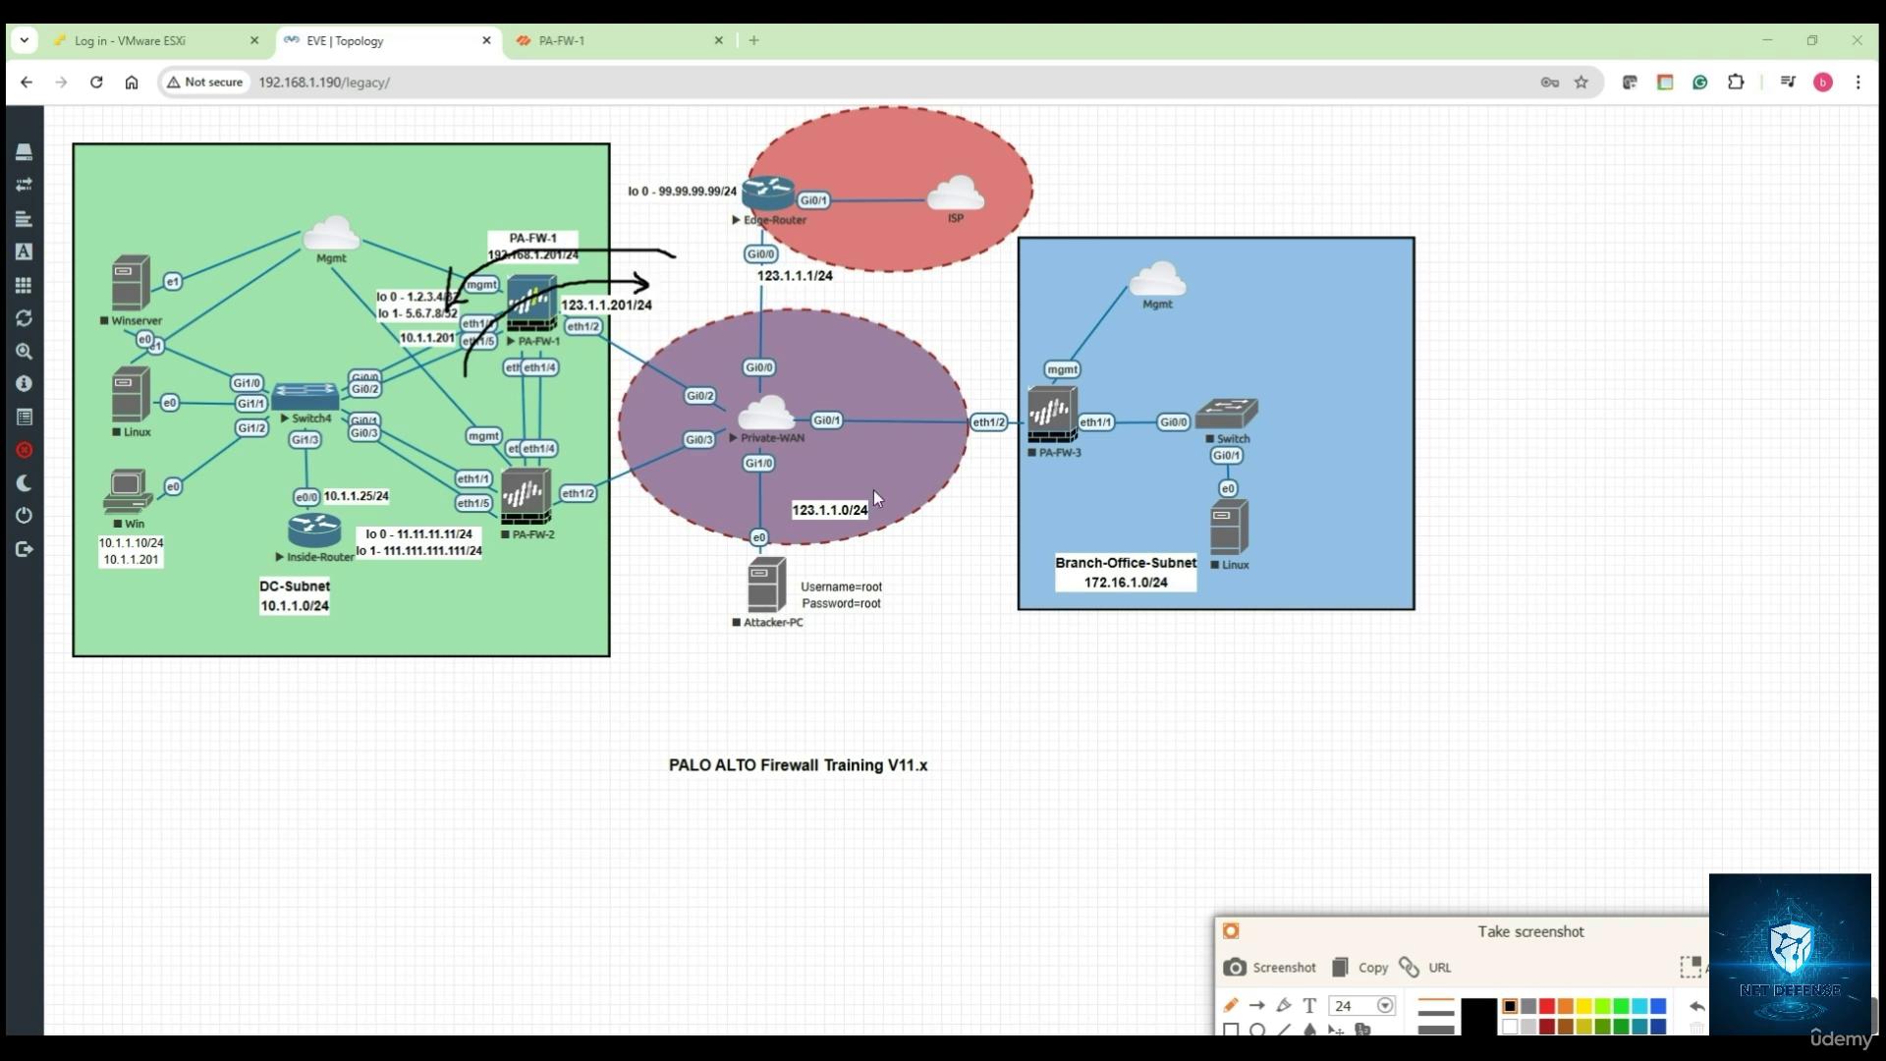
# Step: Clear the remaining arrows, exit the screenshot annotation and minimize Screen Recorder
pyautogui.click(1696, 1027)
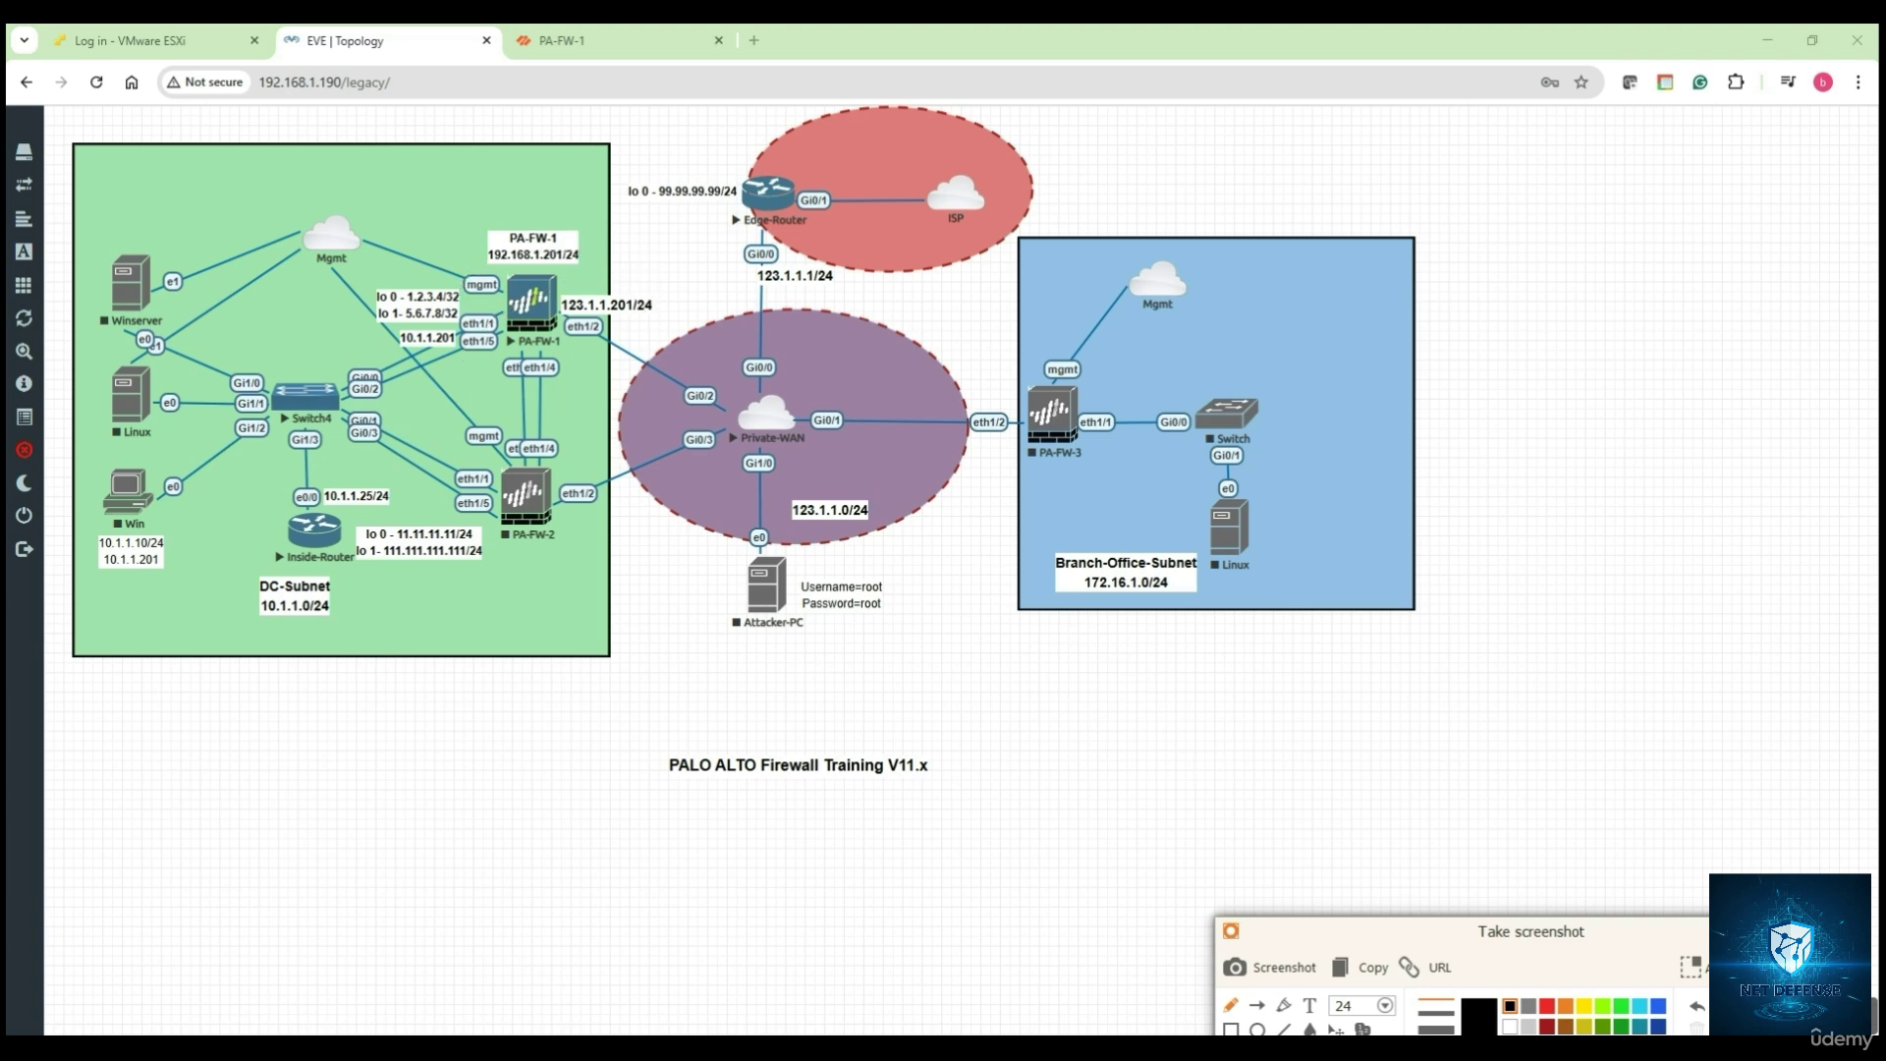
pyautogui.press('Escape')
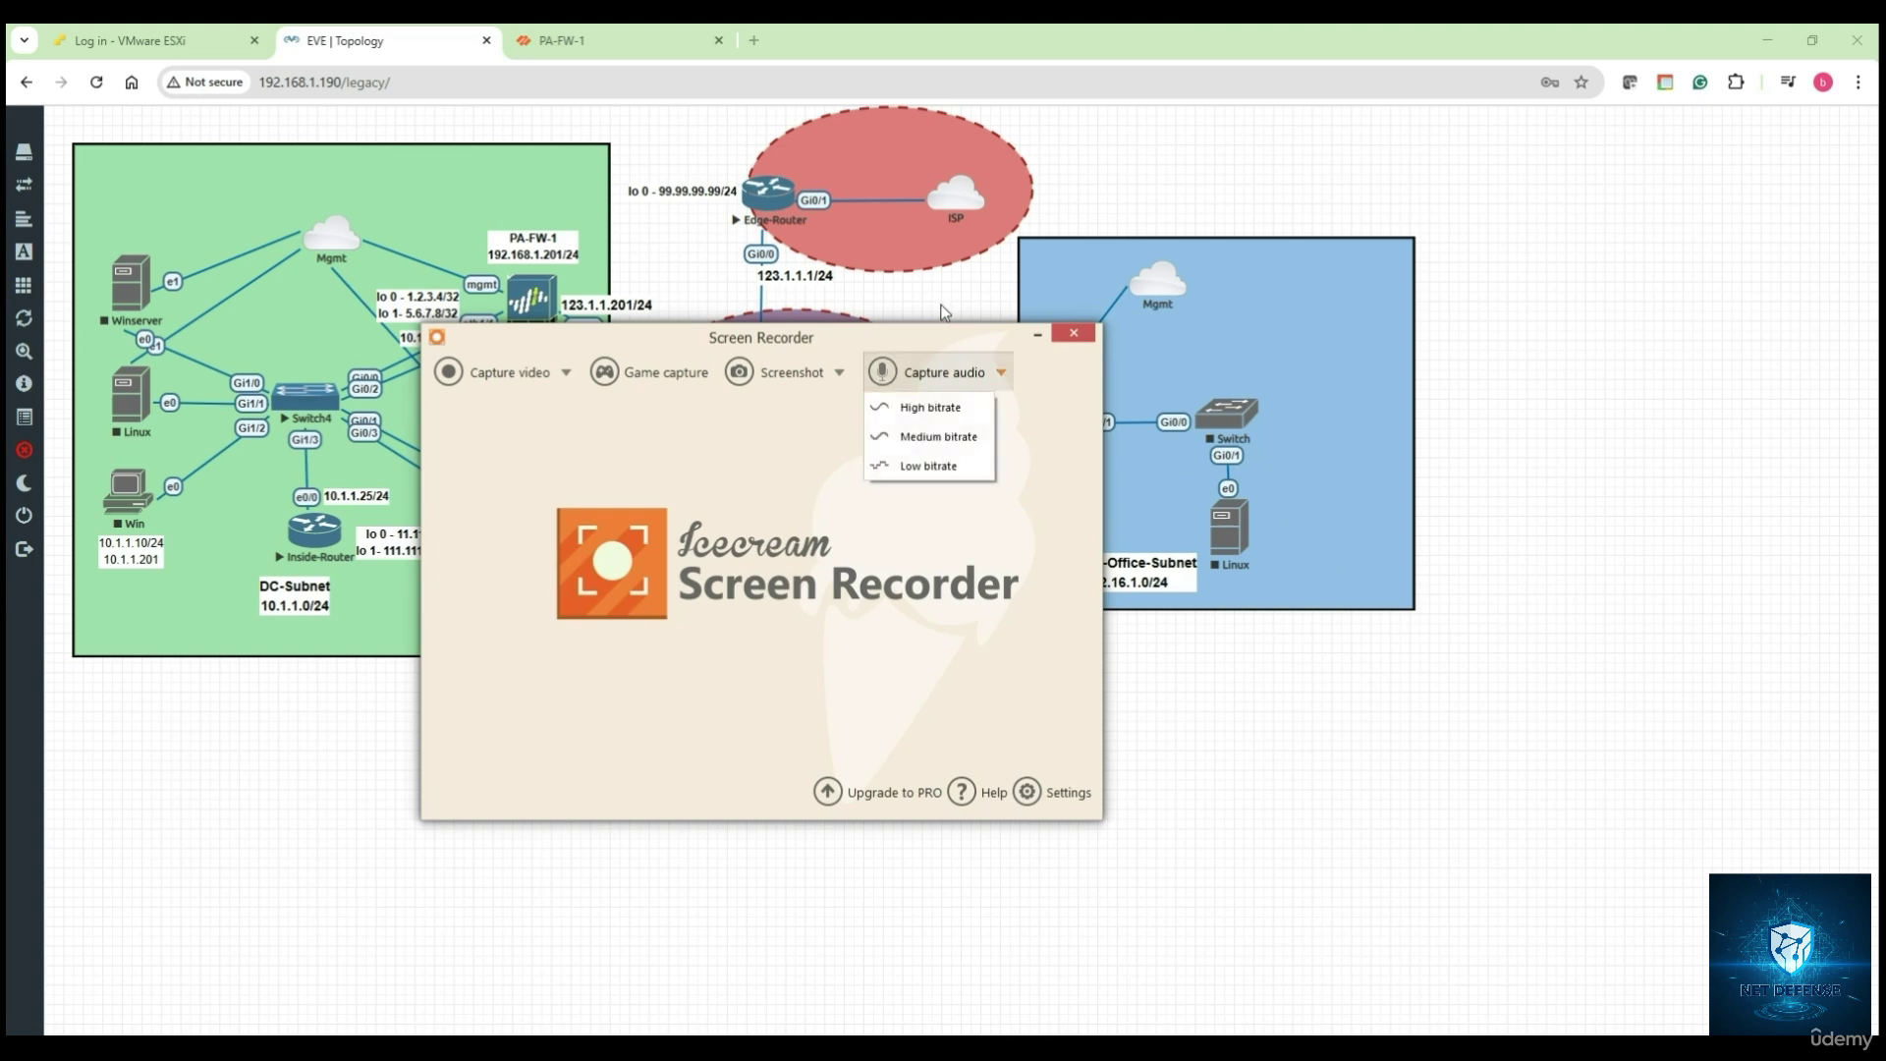
pyautogui.click(1031, 336)
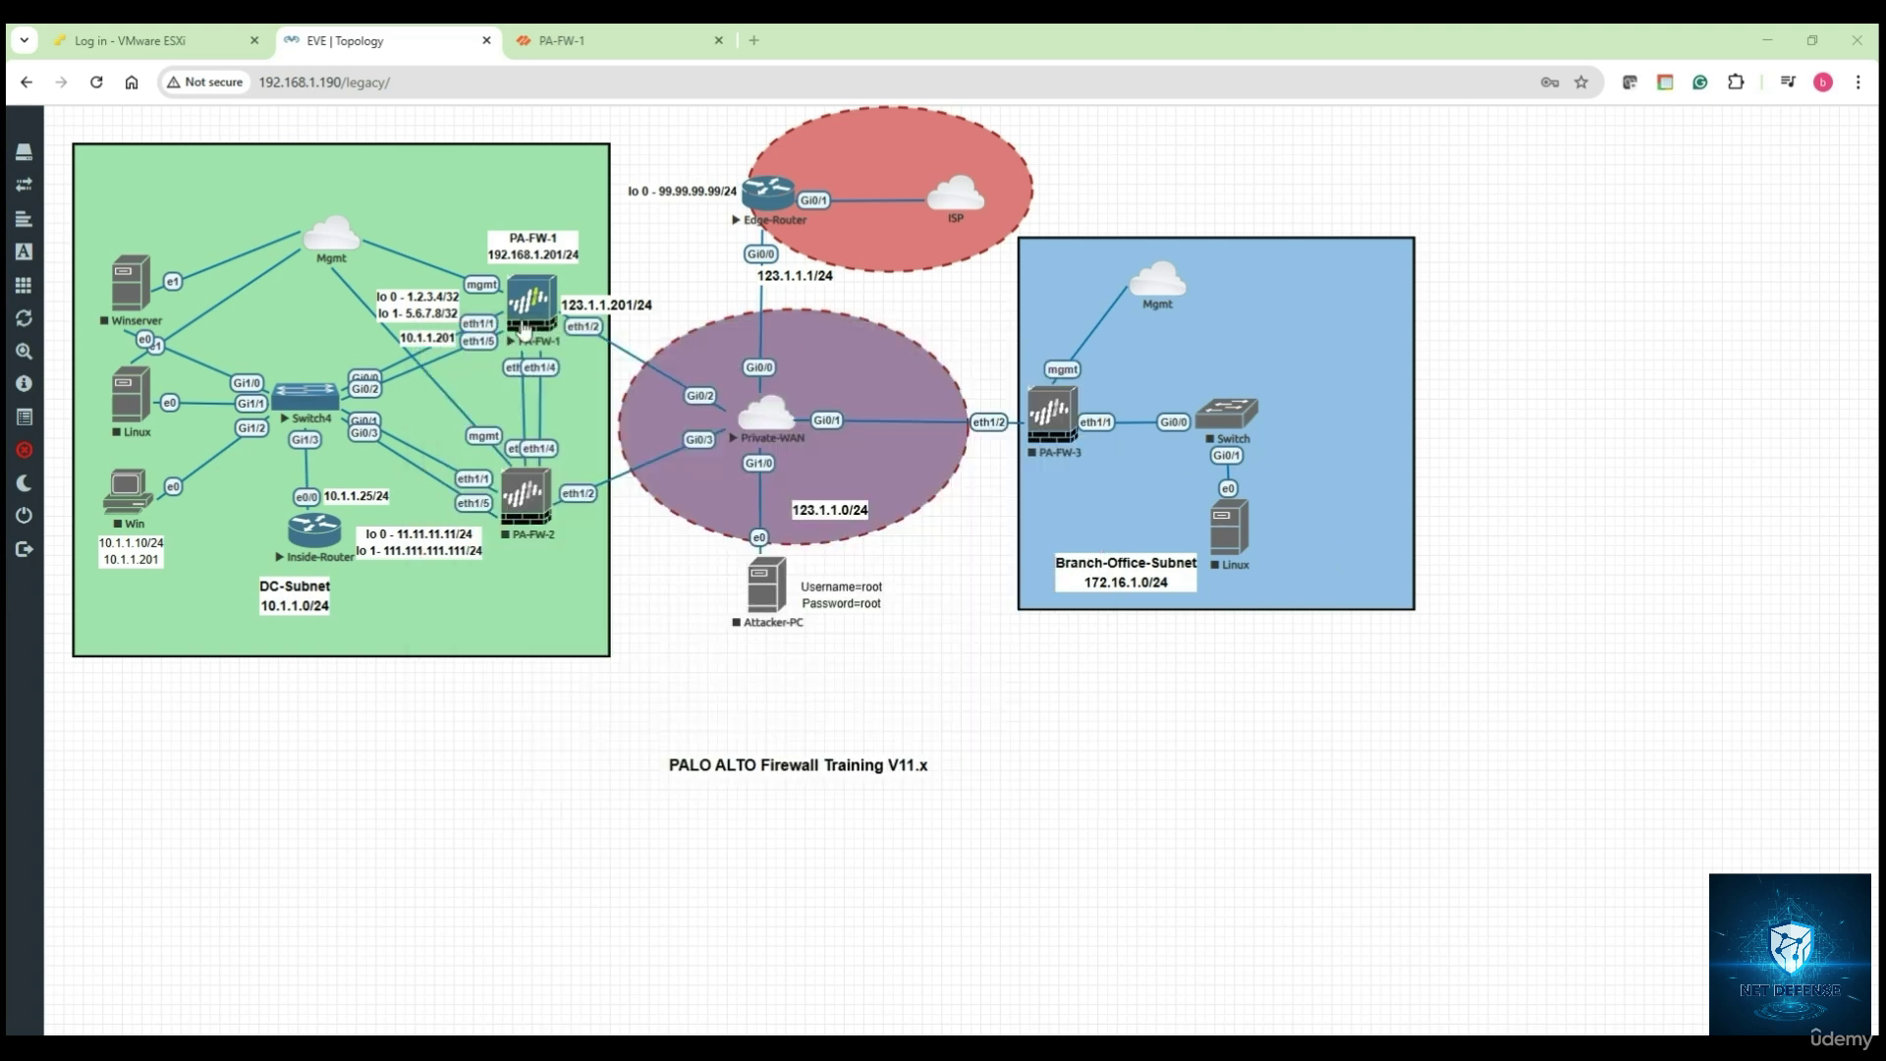
# Step: Switch to PA-FW-1, close the commit status and open the interface list of OSPF area 0.0.0.0 in the default virtual router
pyautogui.click(575, 47)
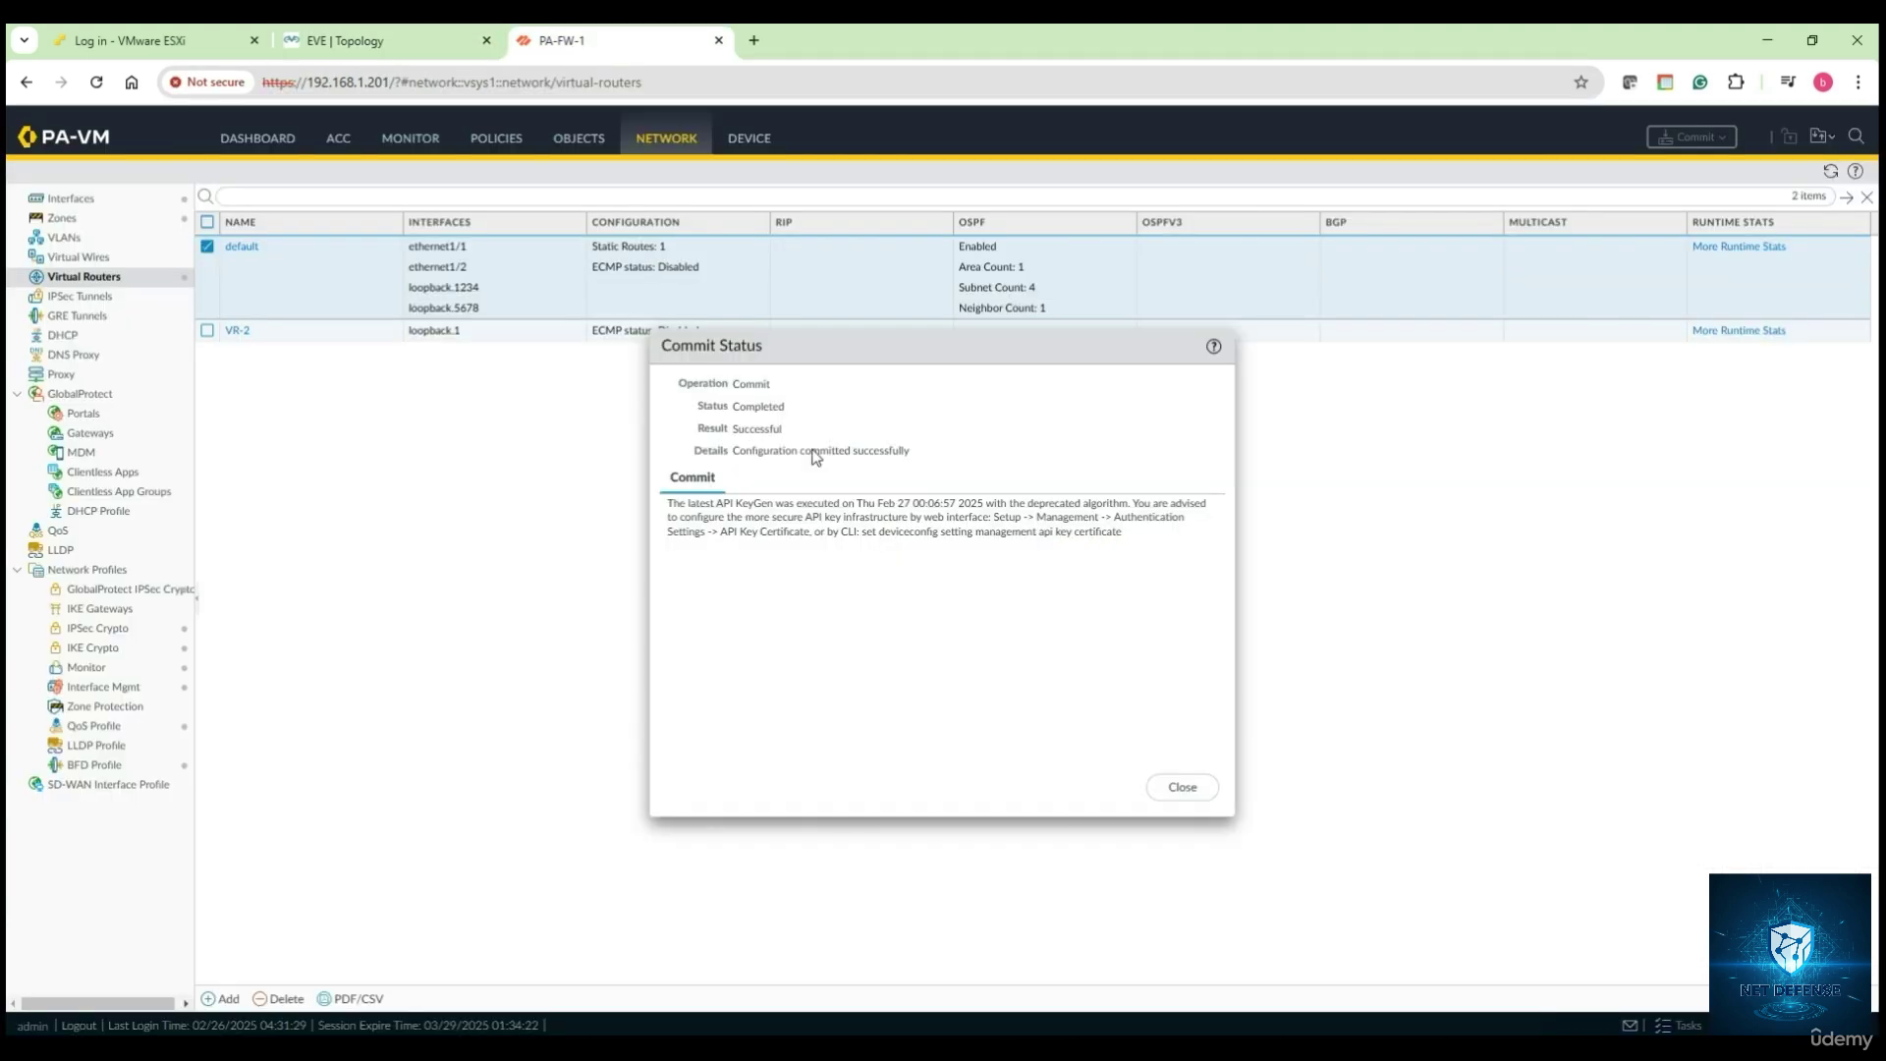
pyautogui.click(1184, 787)
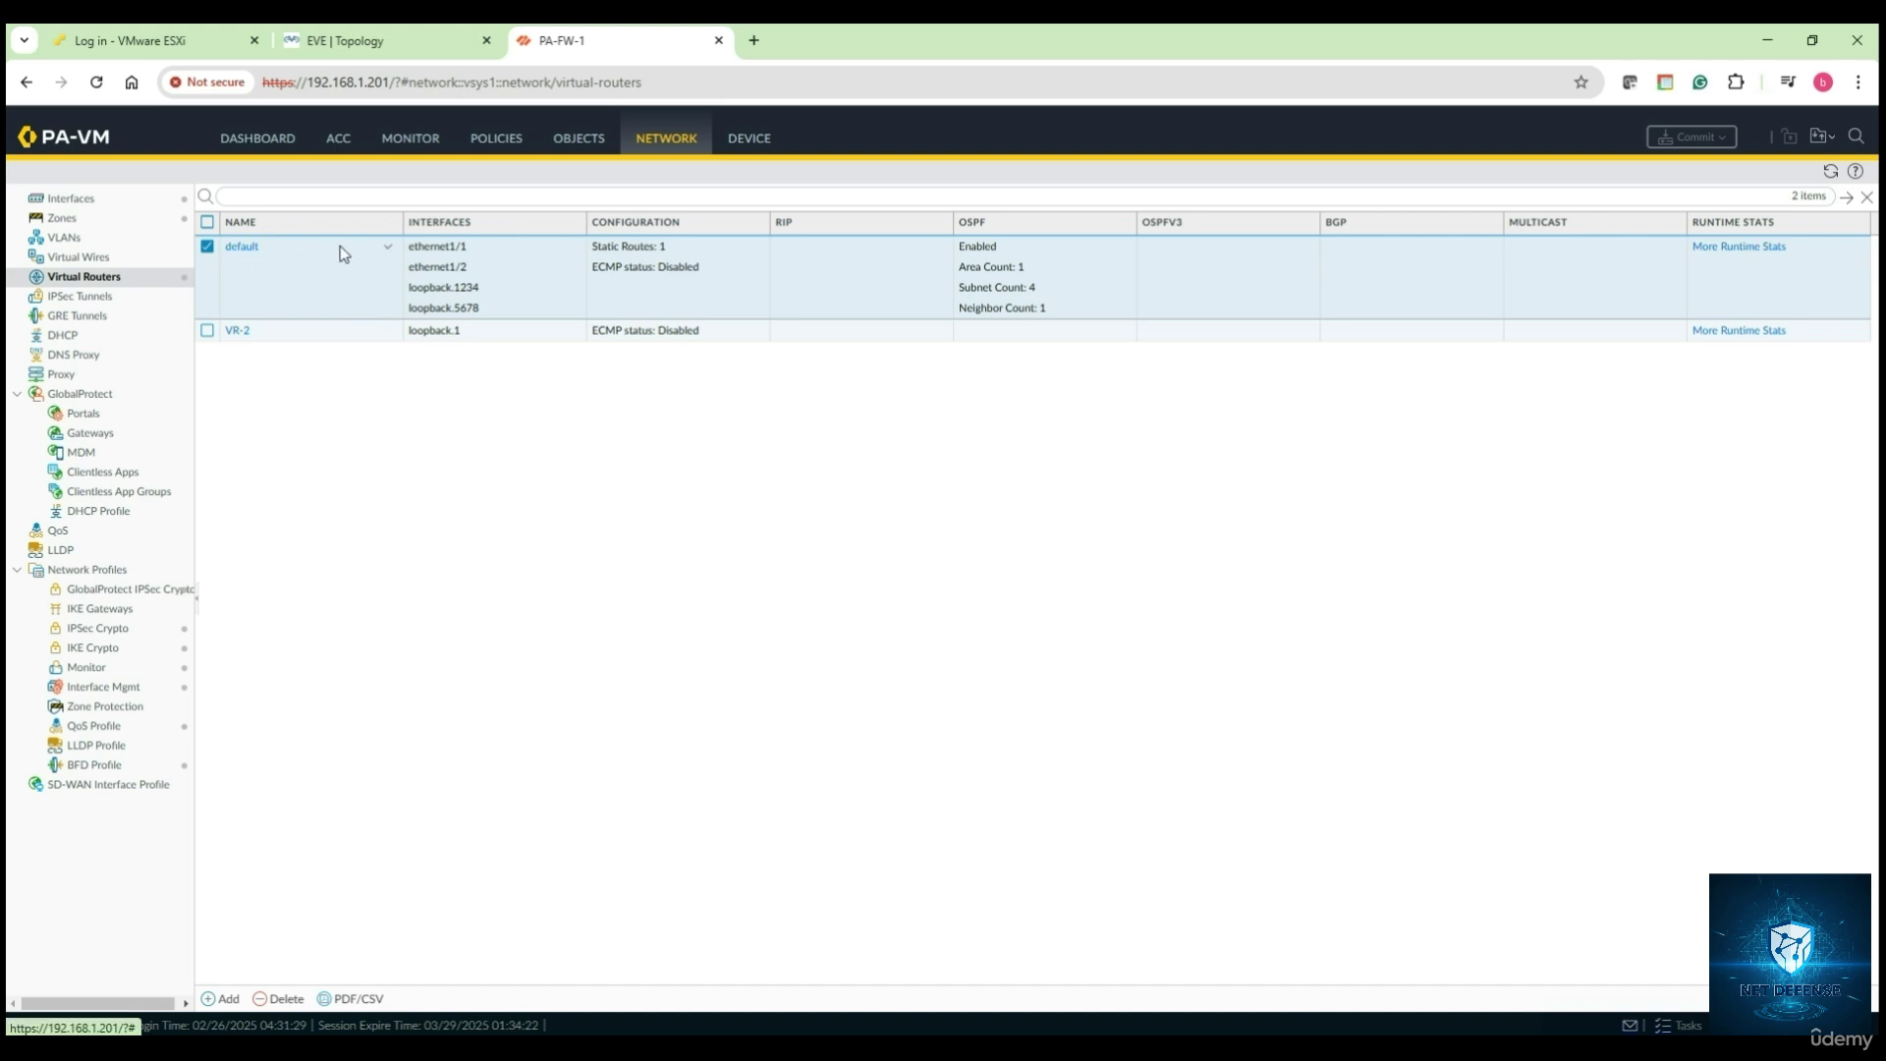
pyautogui.click(245, 253)
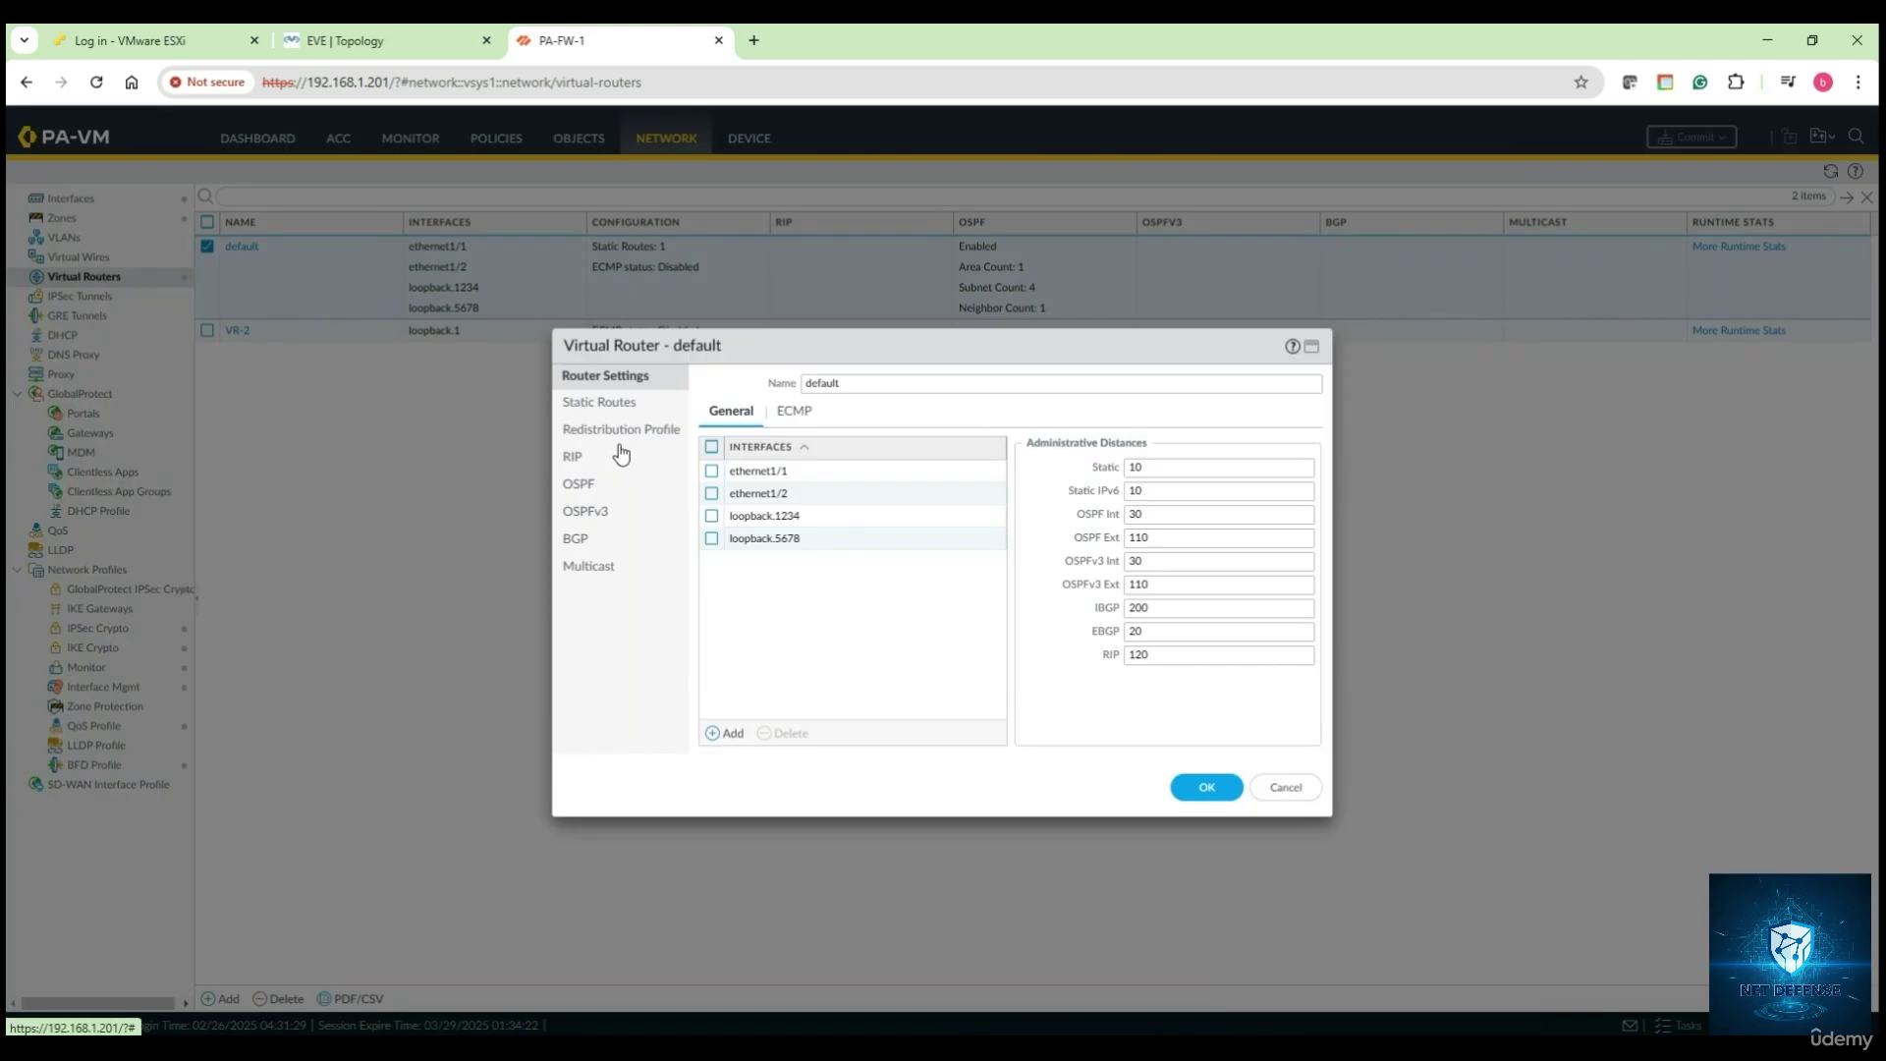
pyautogui.click(602, 491)
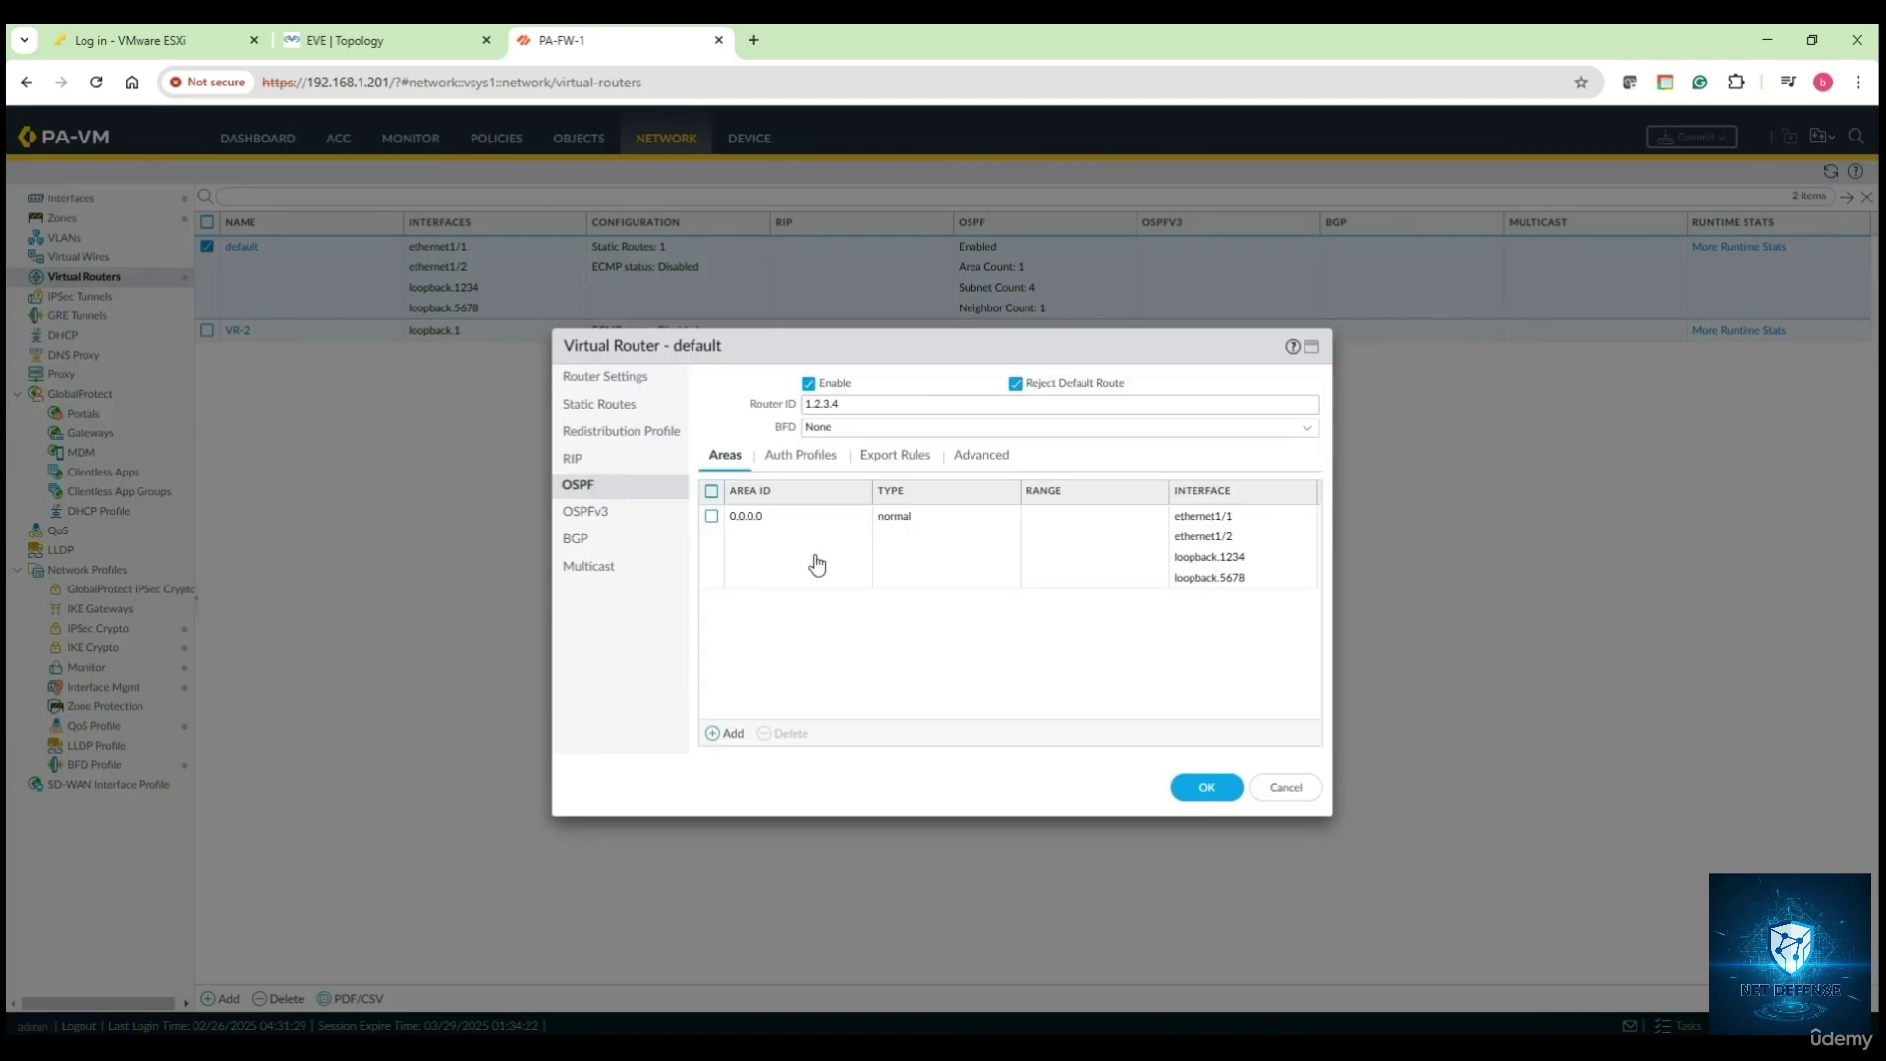
pyautogui.click(746, 518)
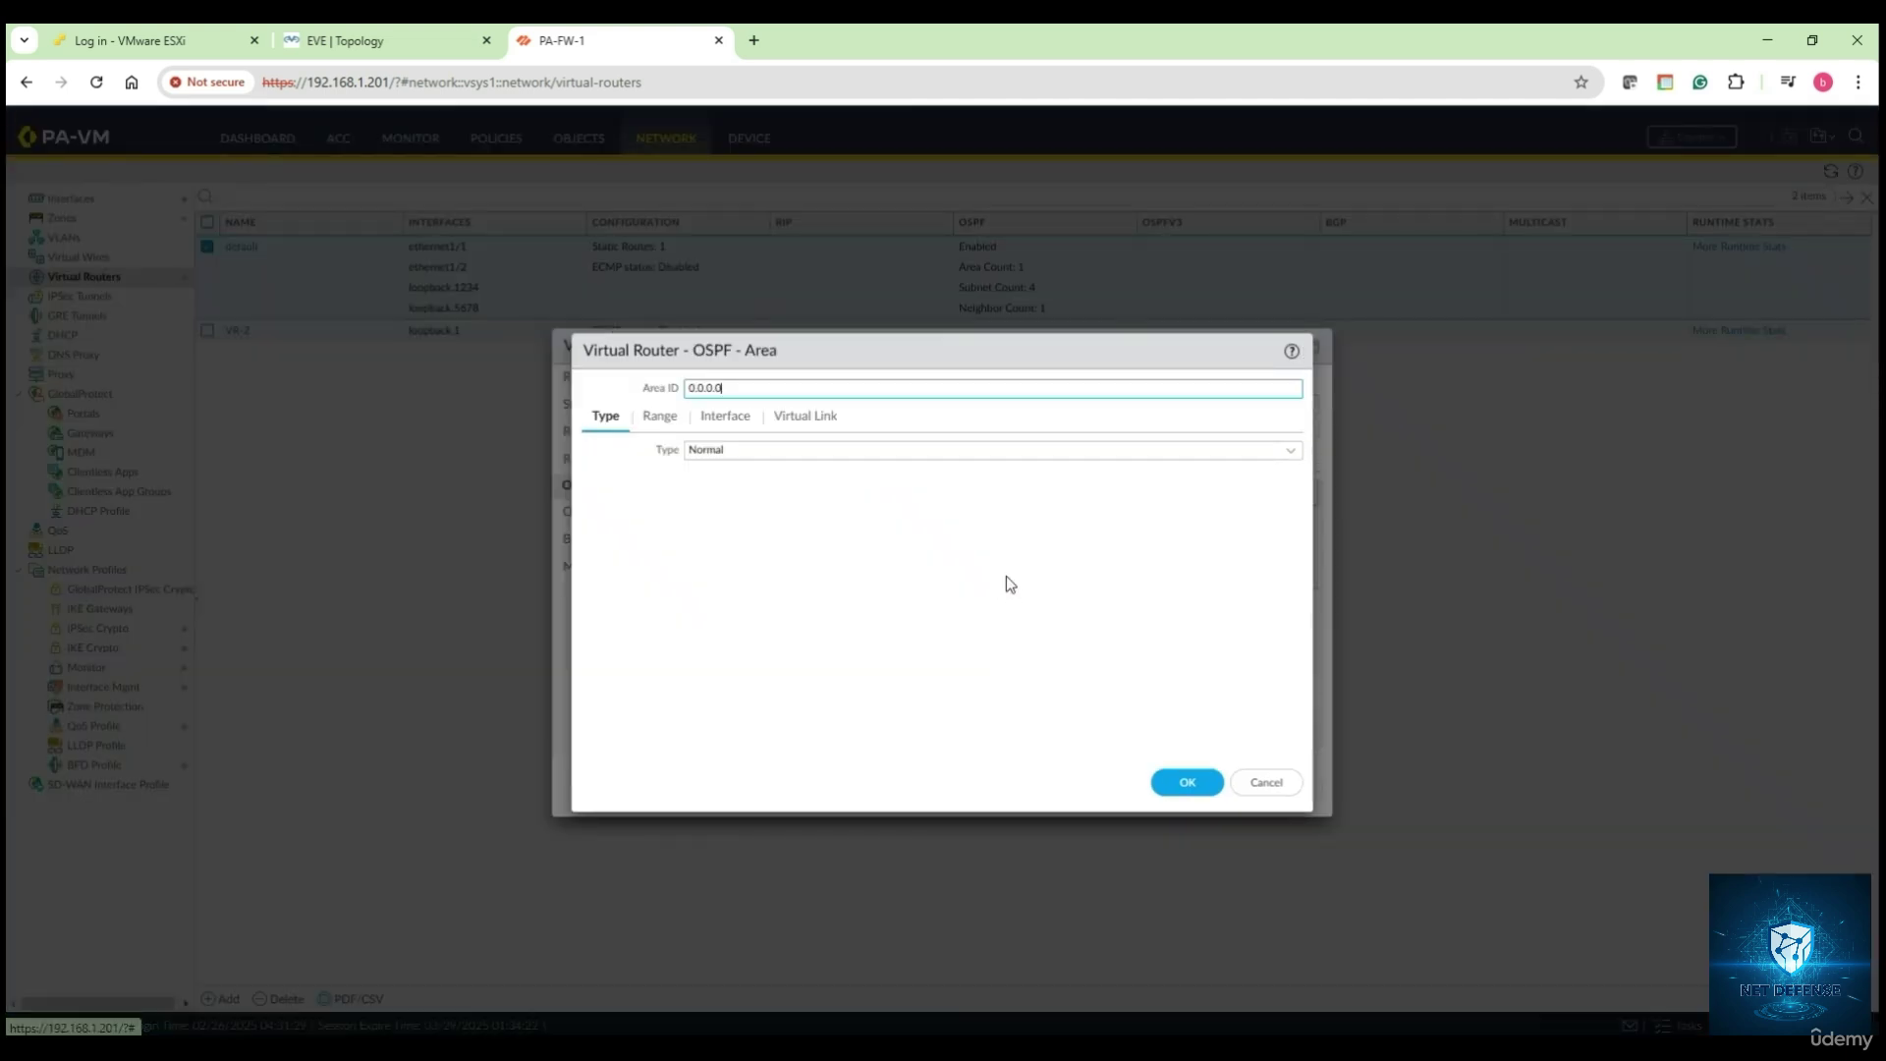
pyautogui.click(738, 416)
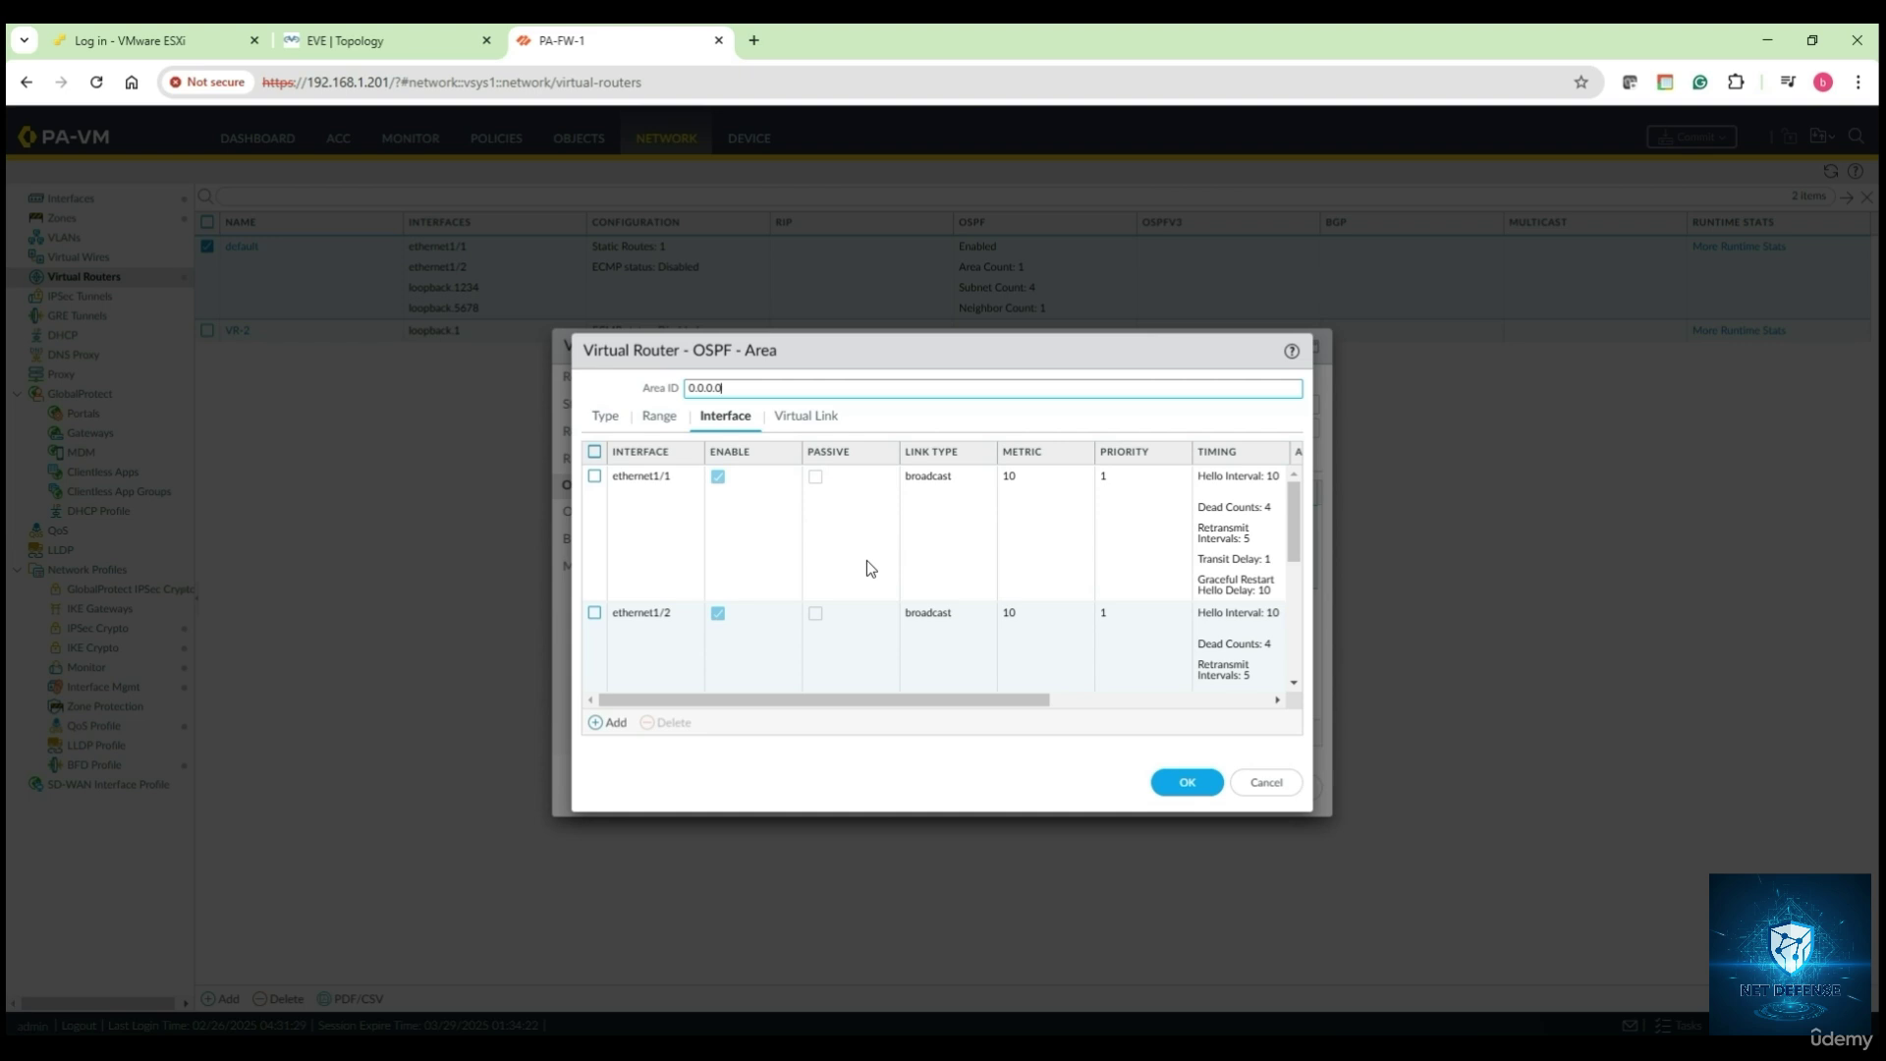
pyautogui.scroll(-1, 866, 559)
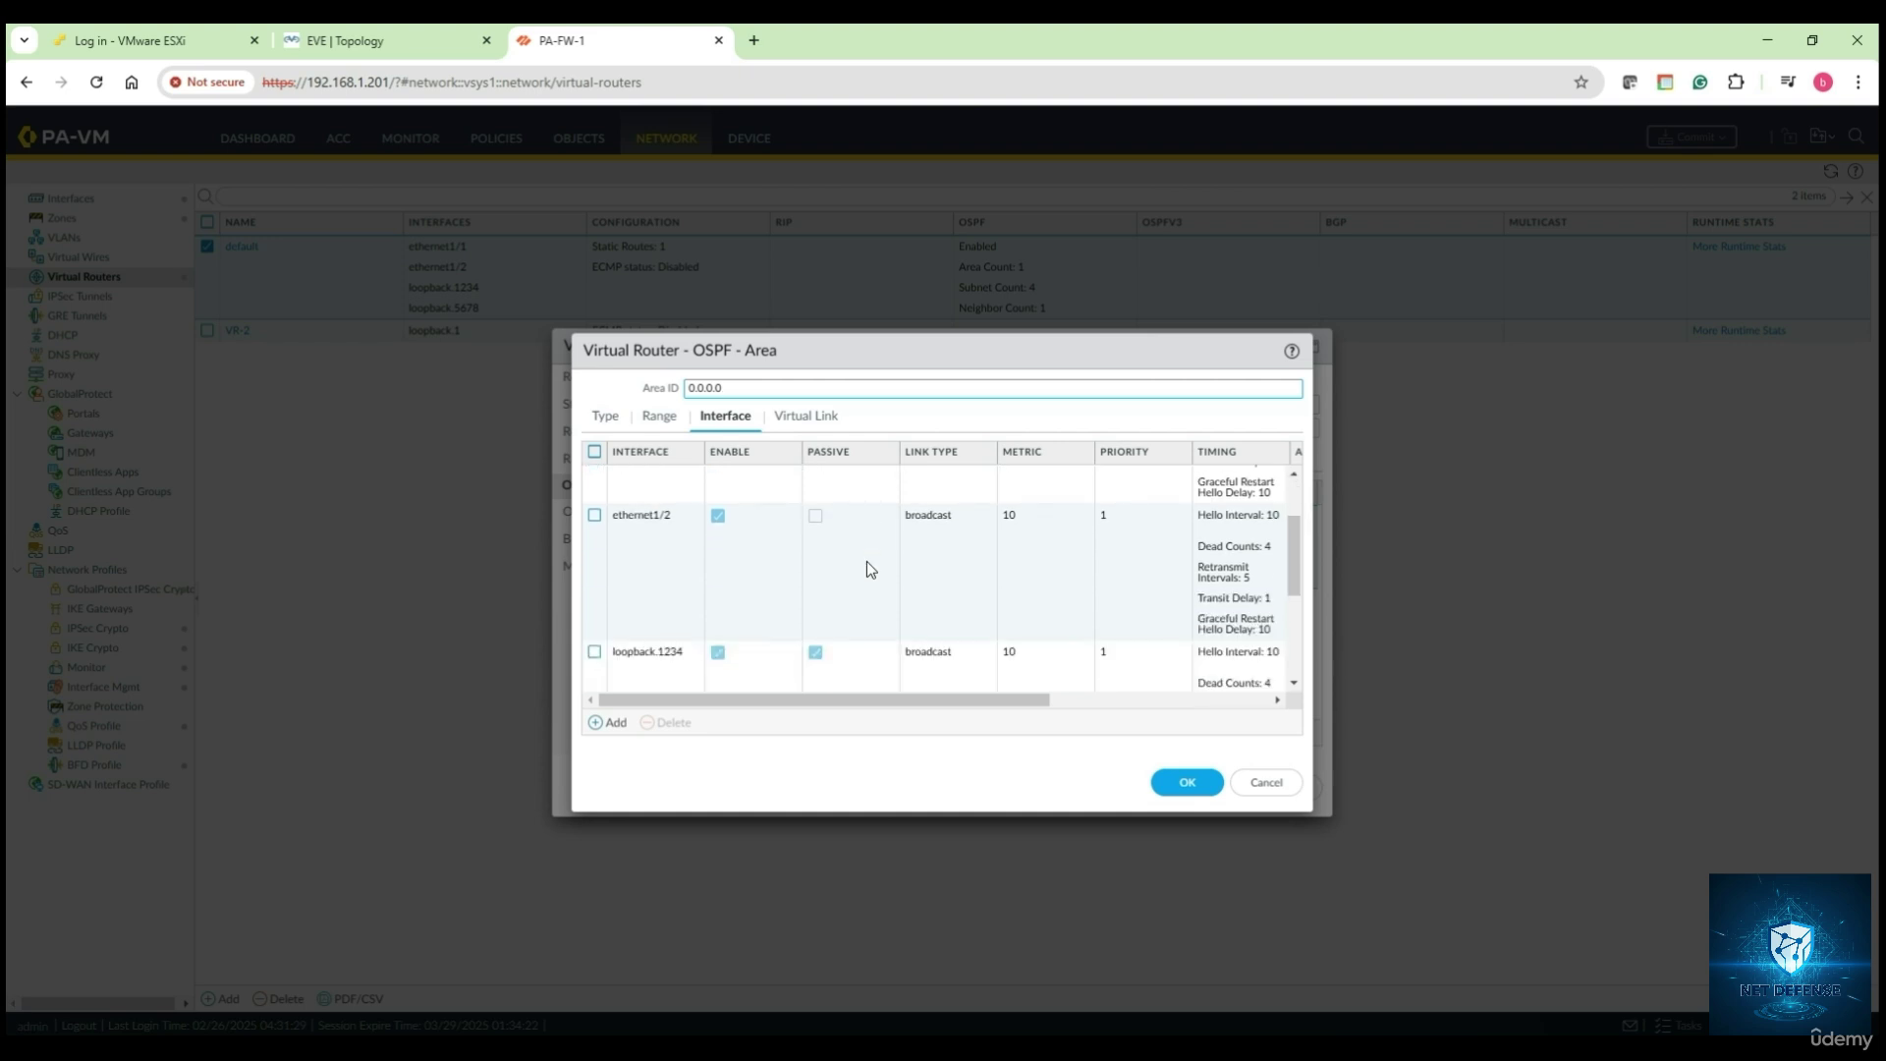
# Step: Remove ethernet1/2 from OSPF area 0.0.0.0 after checking the topology, review the remaining interfaces and accept the area
pyautogui.click(416, 41)
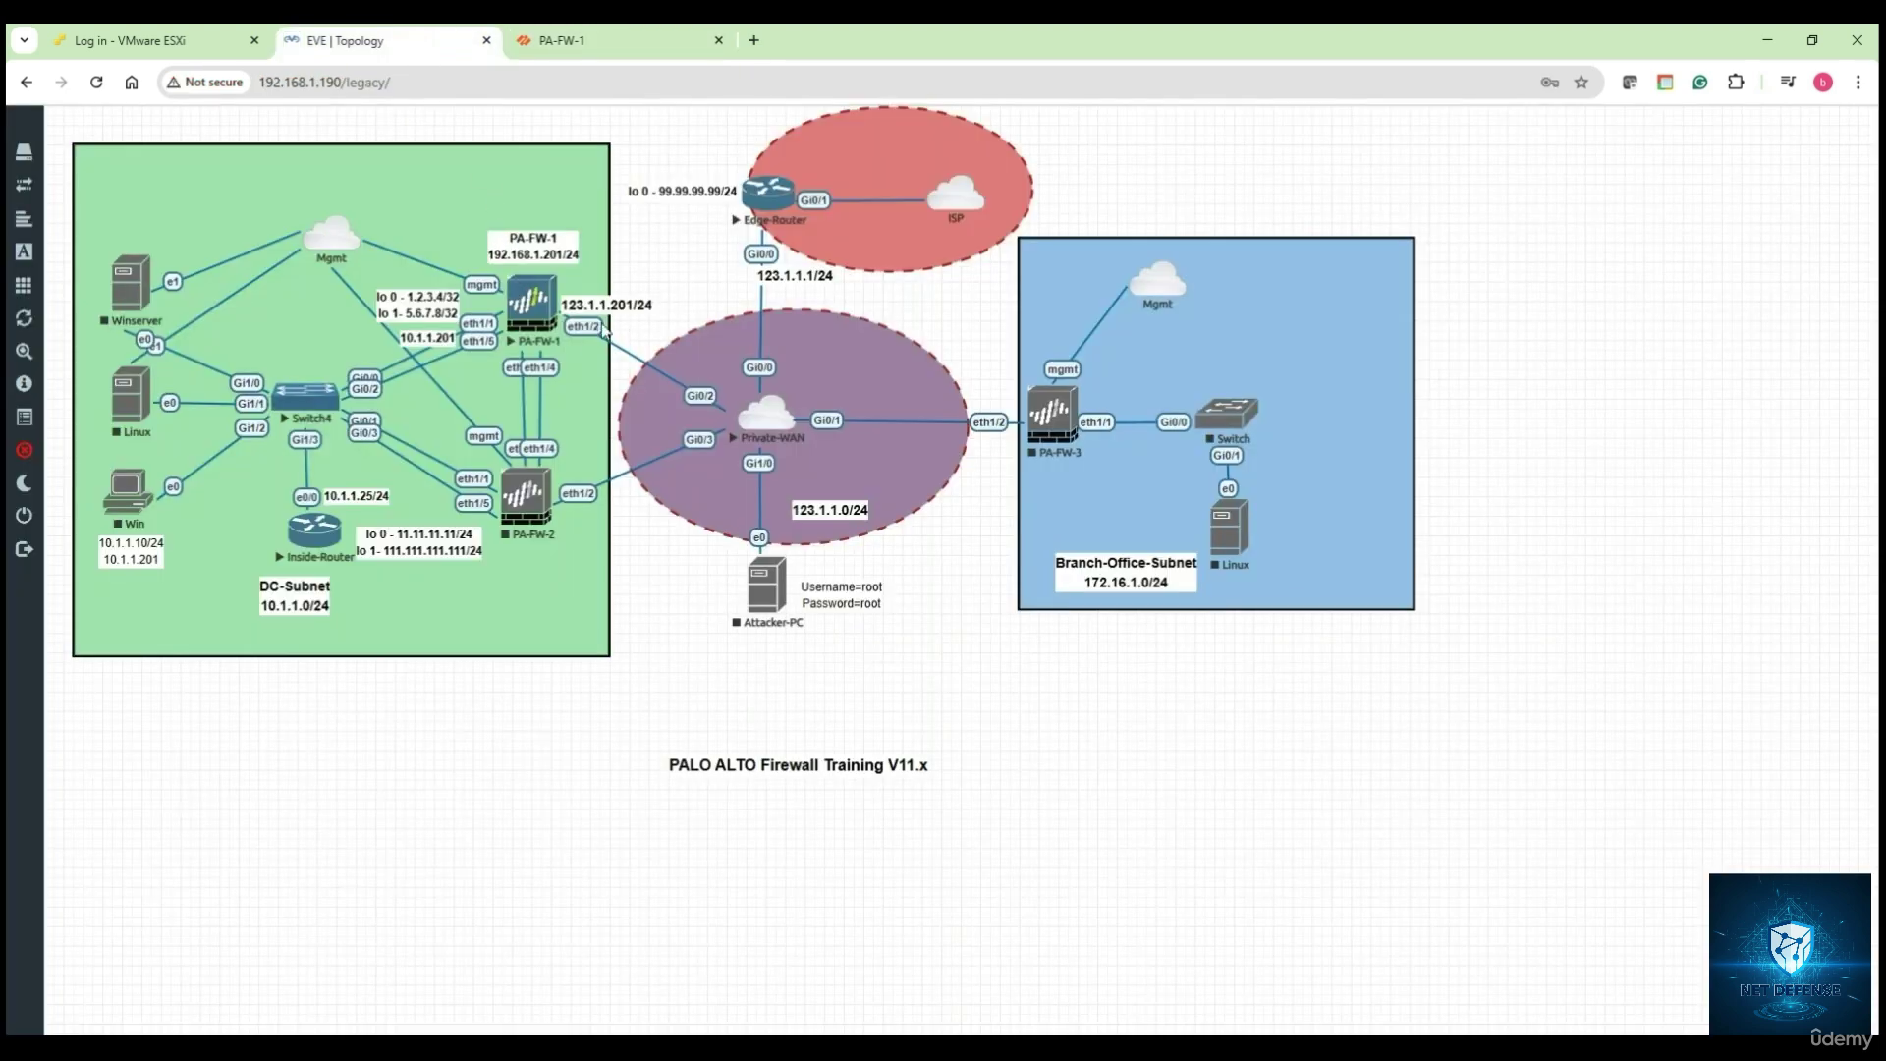
pyautogui.click(566, 51)
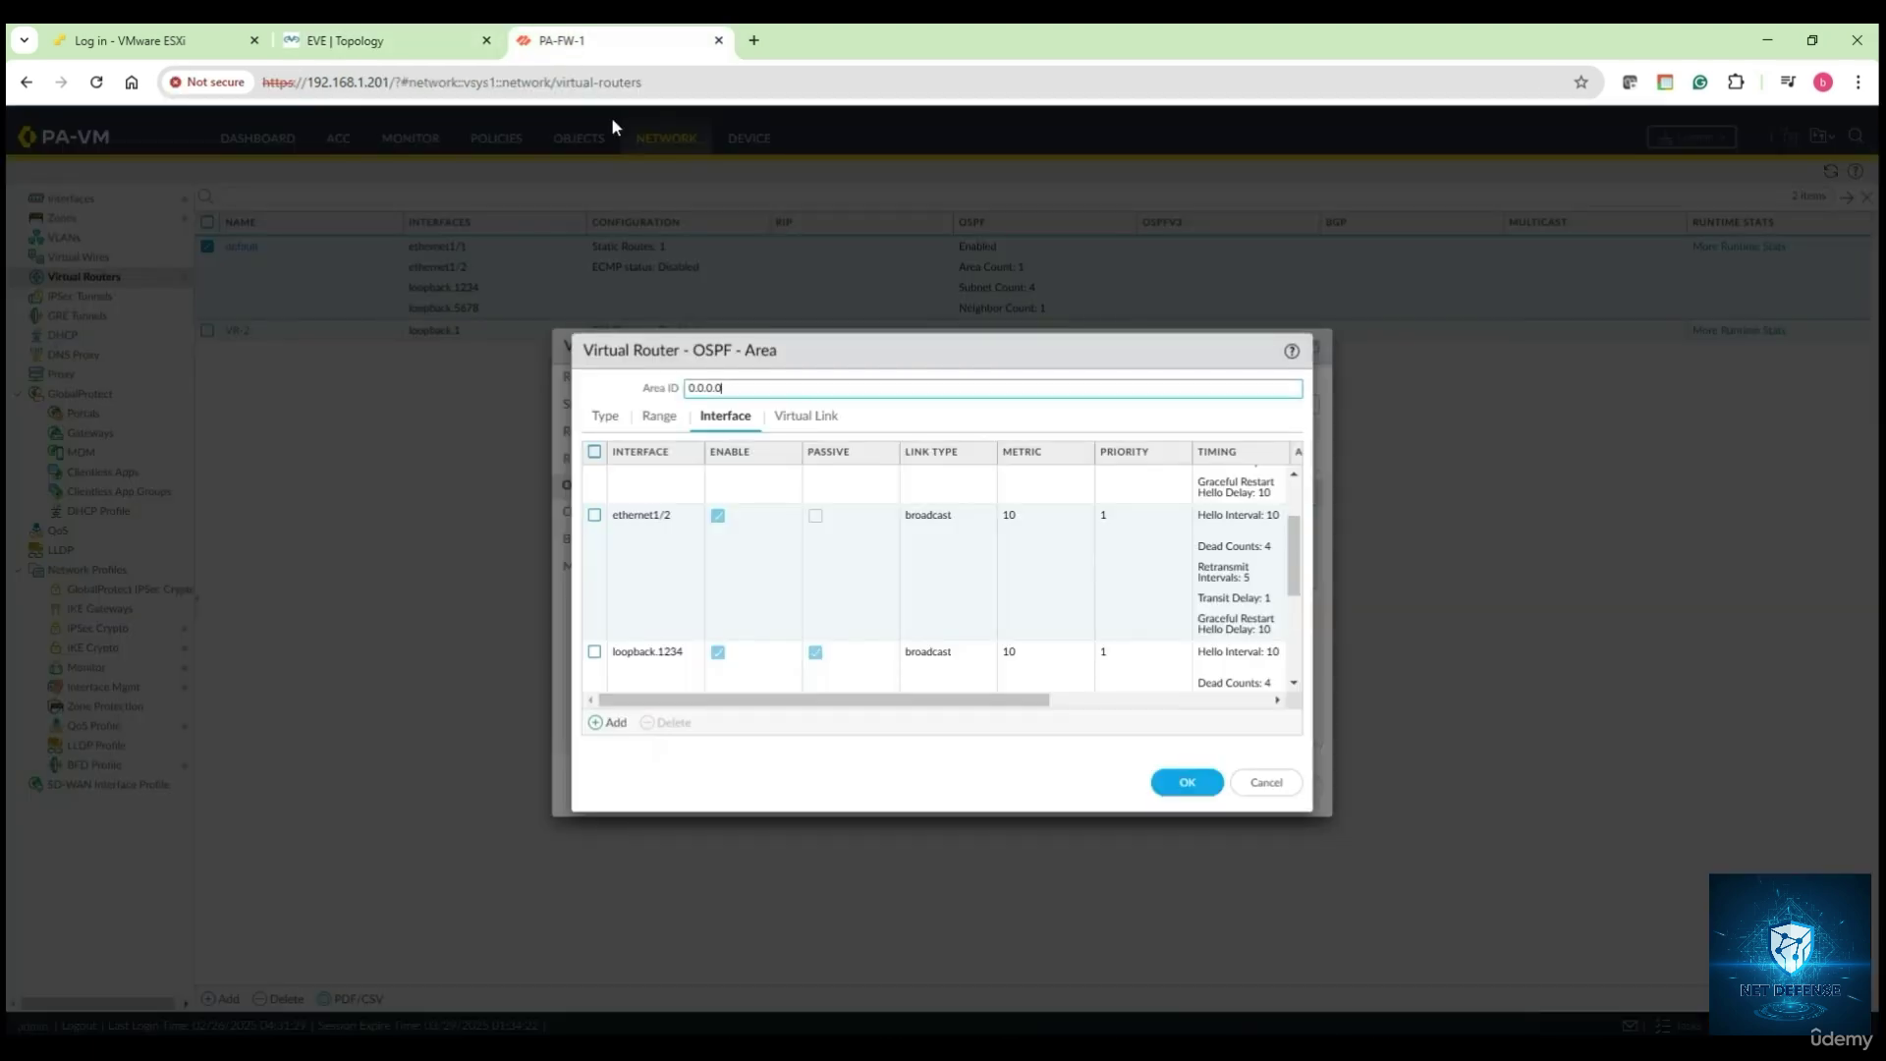
pyautogui.click(596, 516)
pyautogui.click(672, 722)
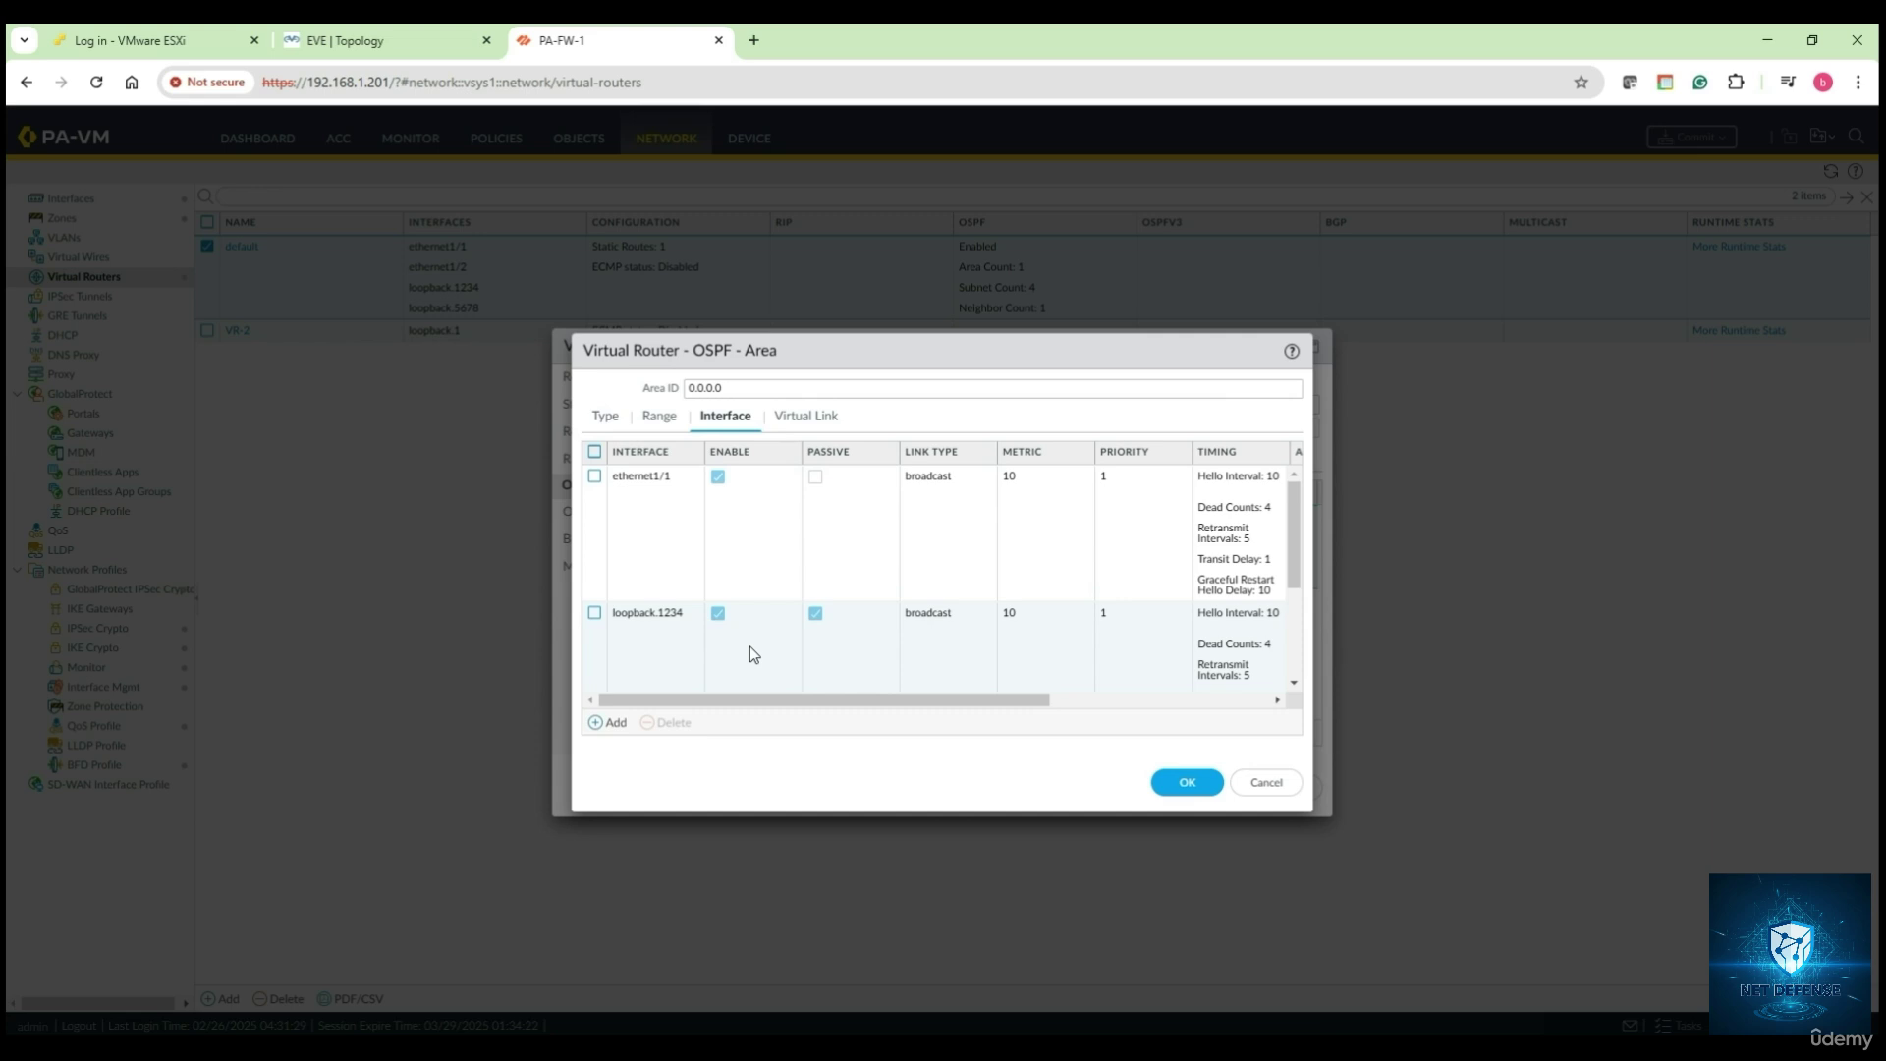
pyautogui.scroll(-3, 750, 646)
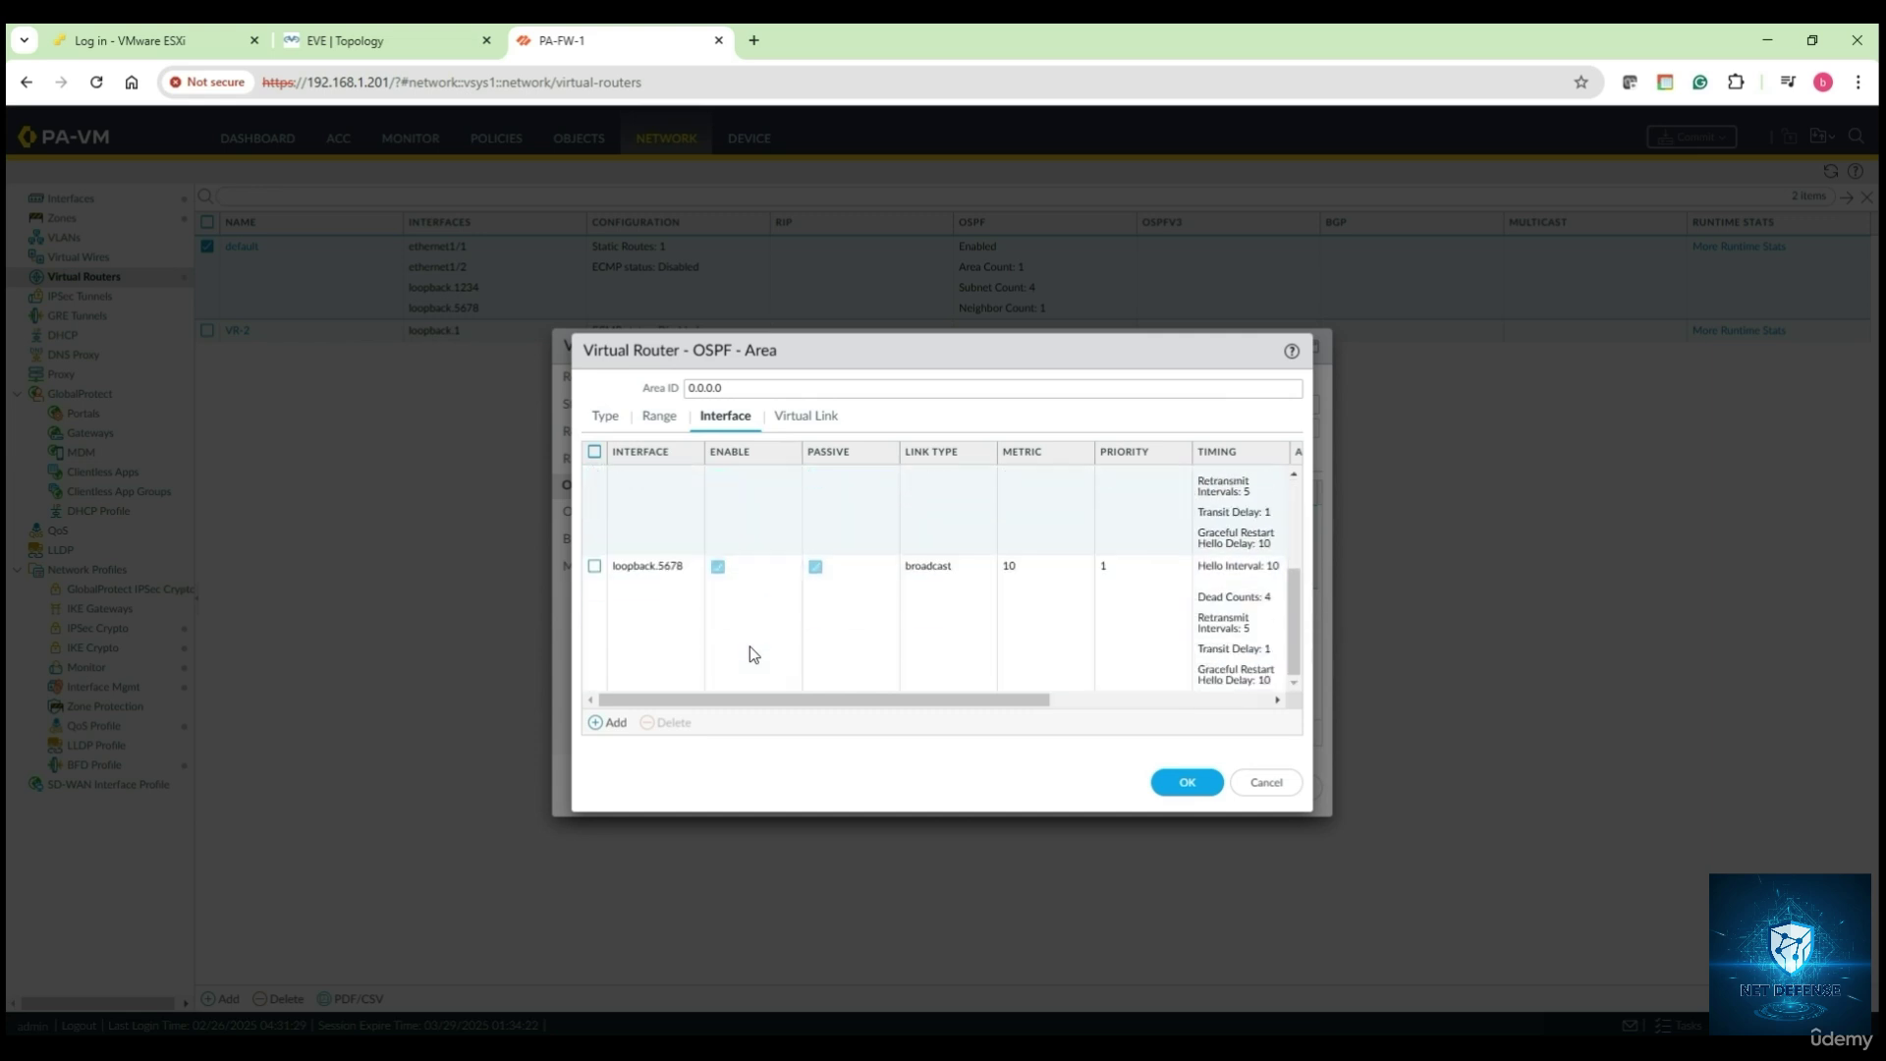
pyautogui.scroll(3, 750, 646)
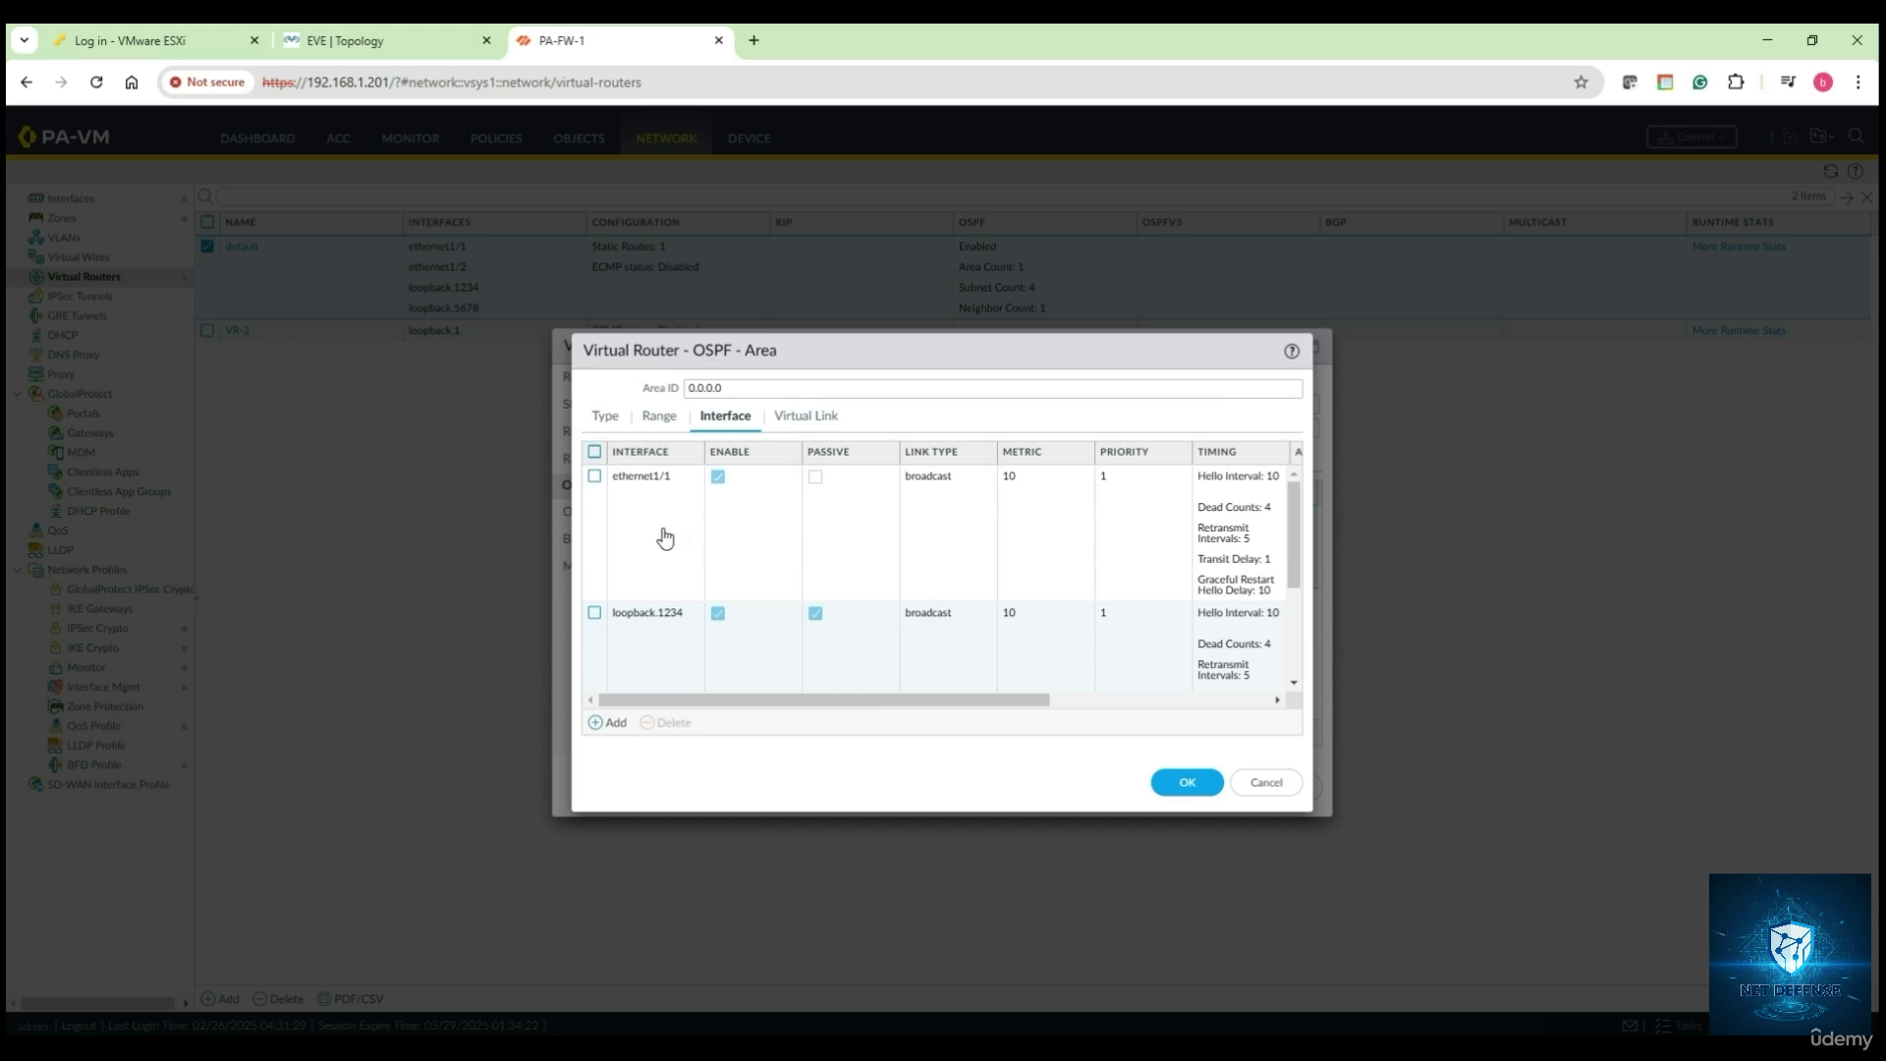
pyautogui.scroll(-2, 677, 552)
pyautogui.scroll(-2, 640, 560)
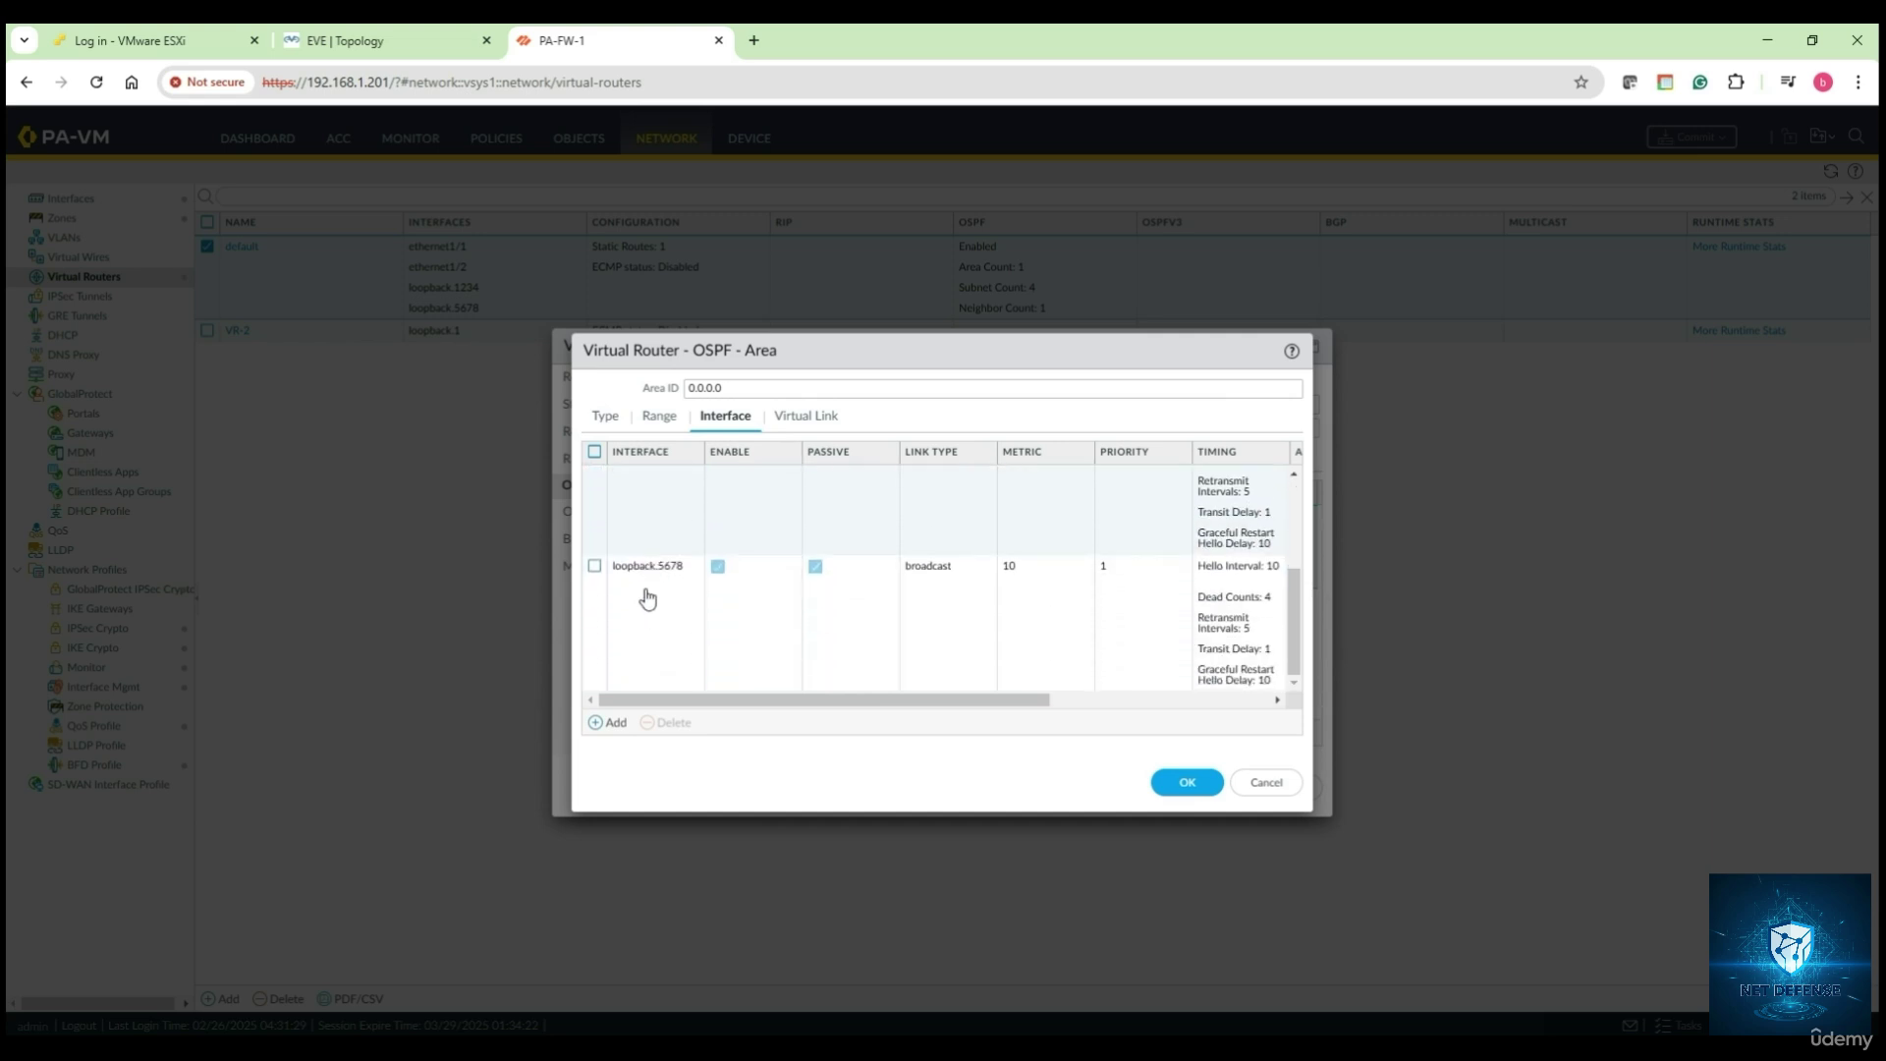
pyautogui.scroll(1, 644, 593)
pyautogui.scroll(2, 647, 596)
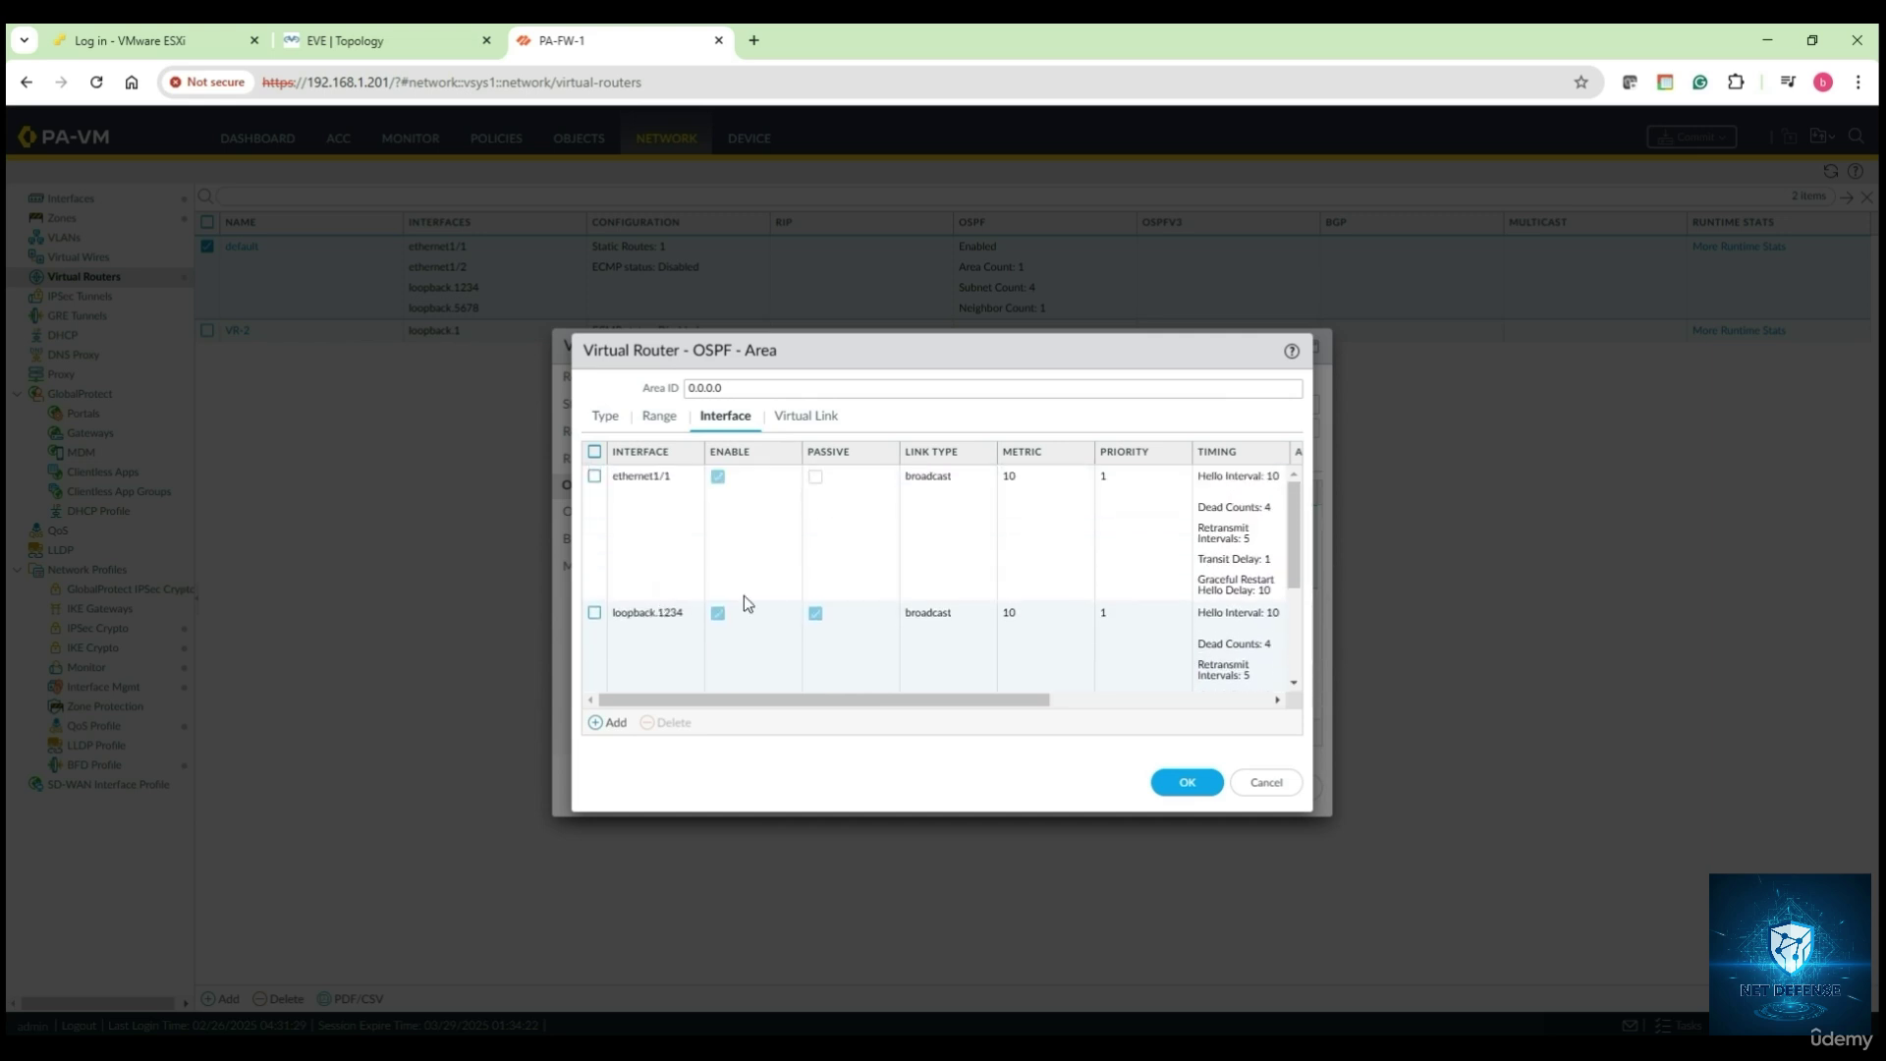
pyautogui.click(1187, 787)
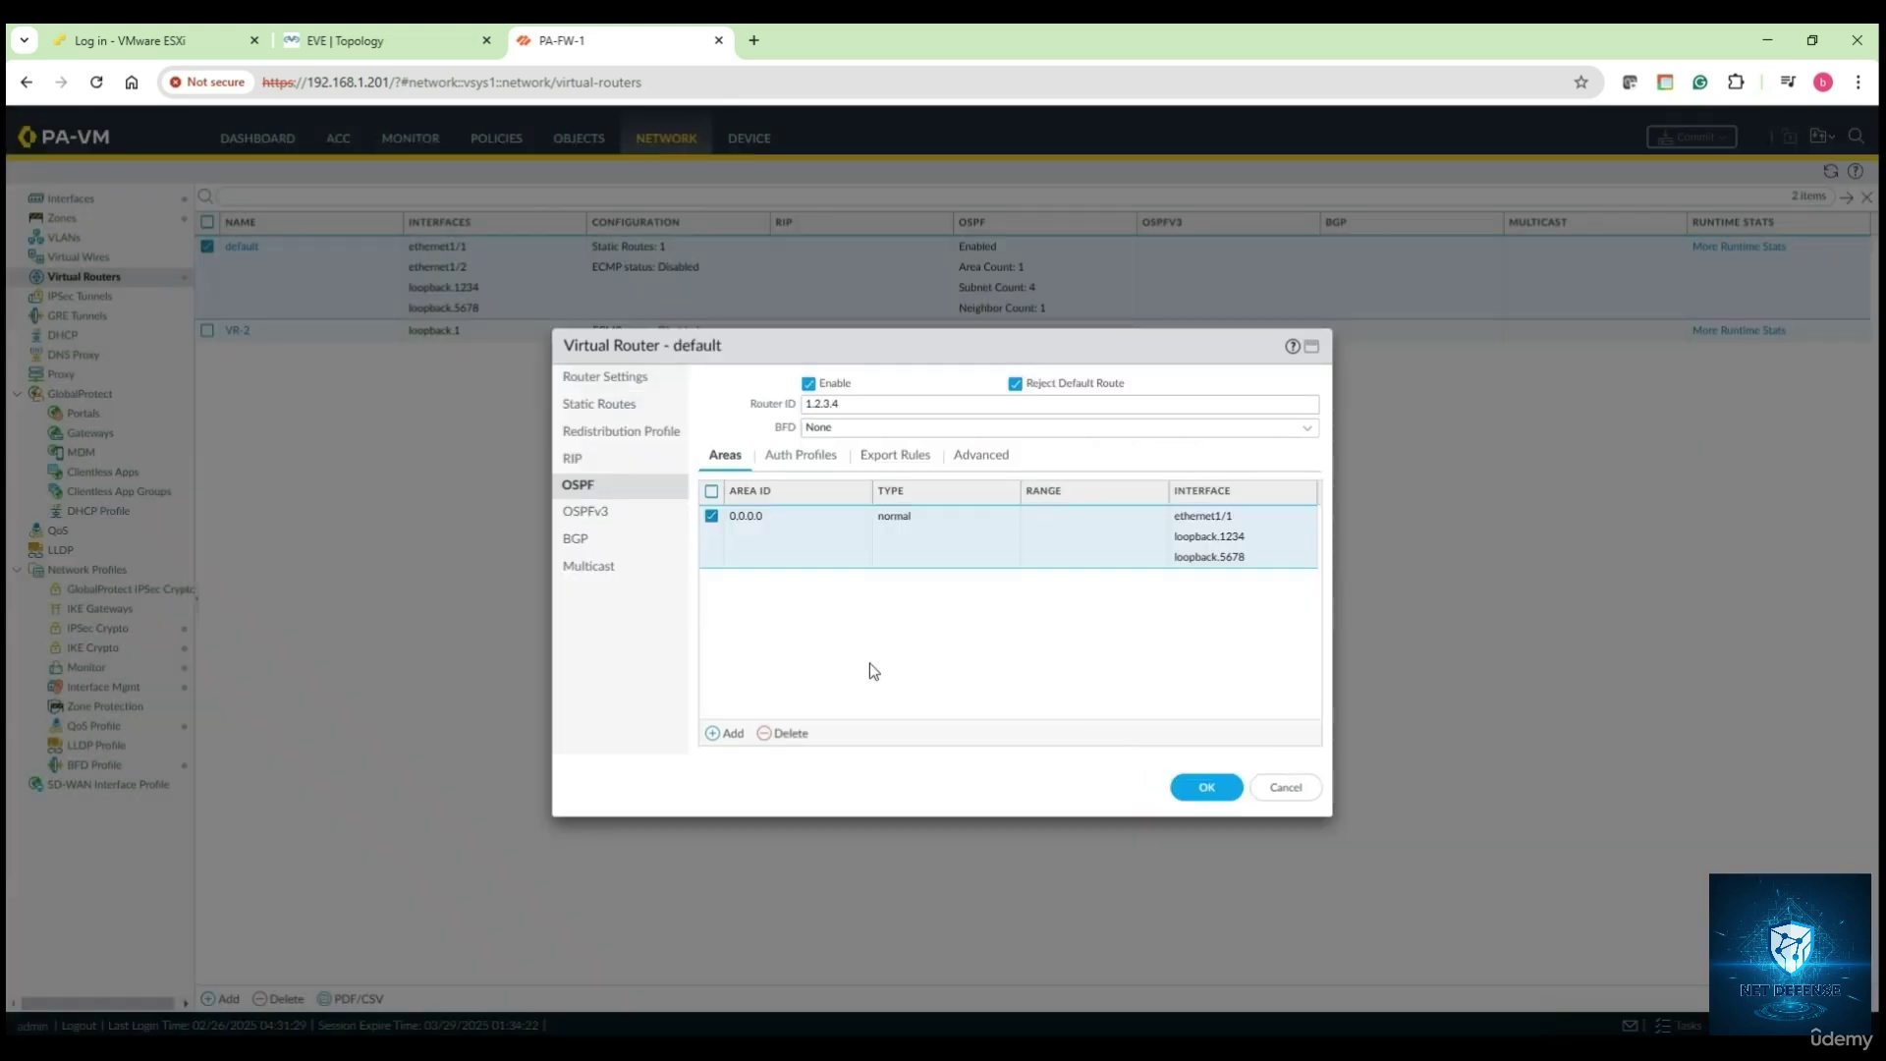
# Step: Review the interface and next hop of the static default route, compare with the topology, and accept the default virtual router's settings
pyautogui.click(622, 405)
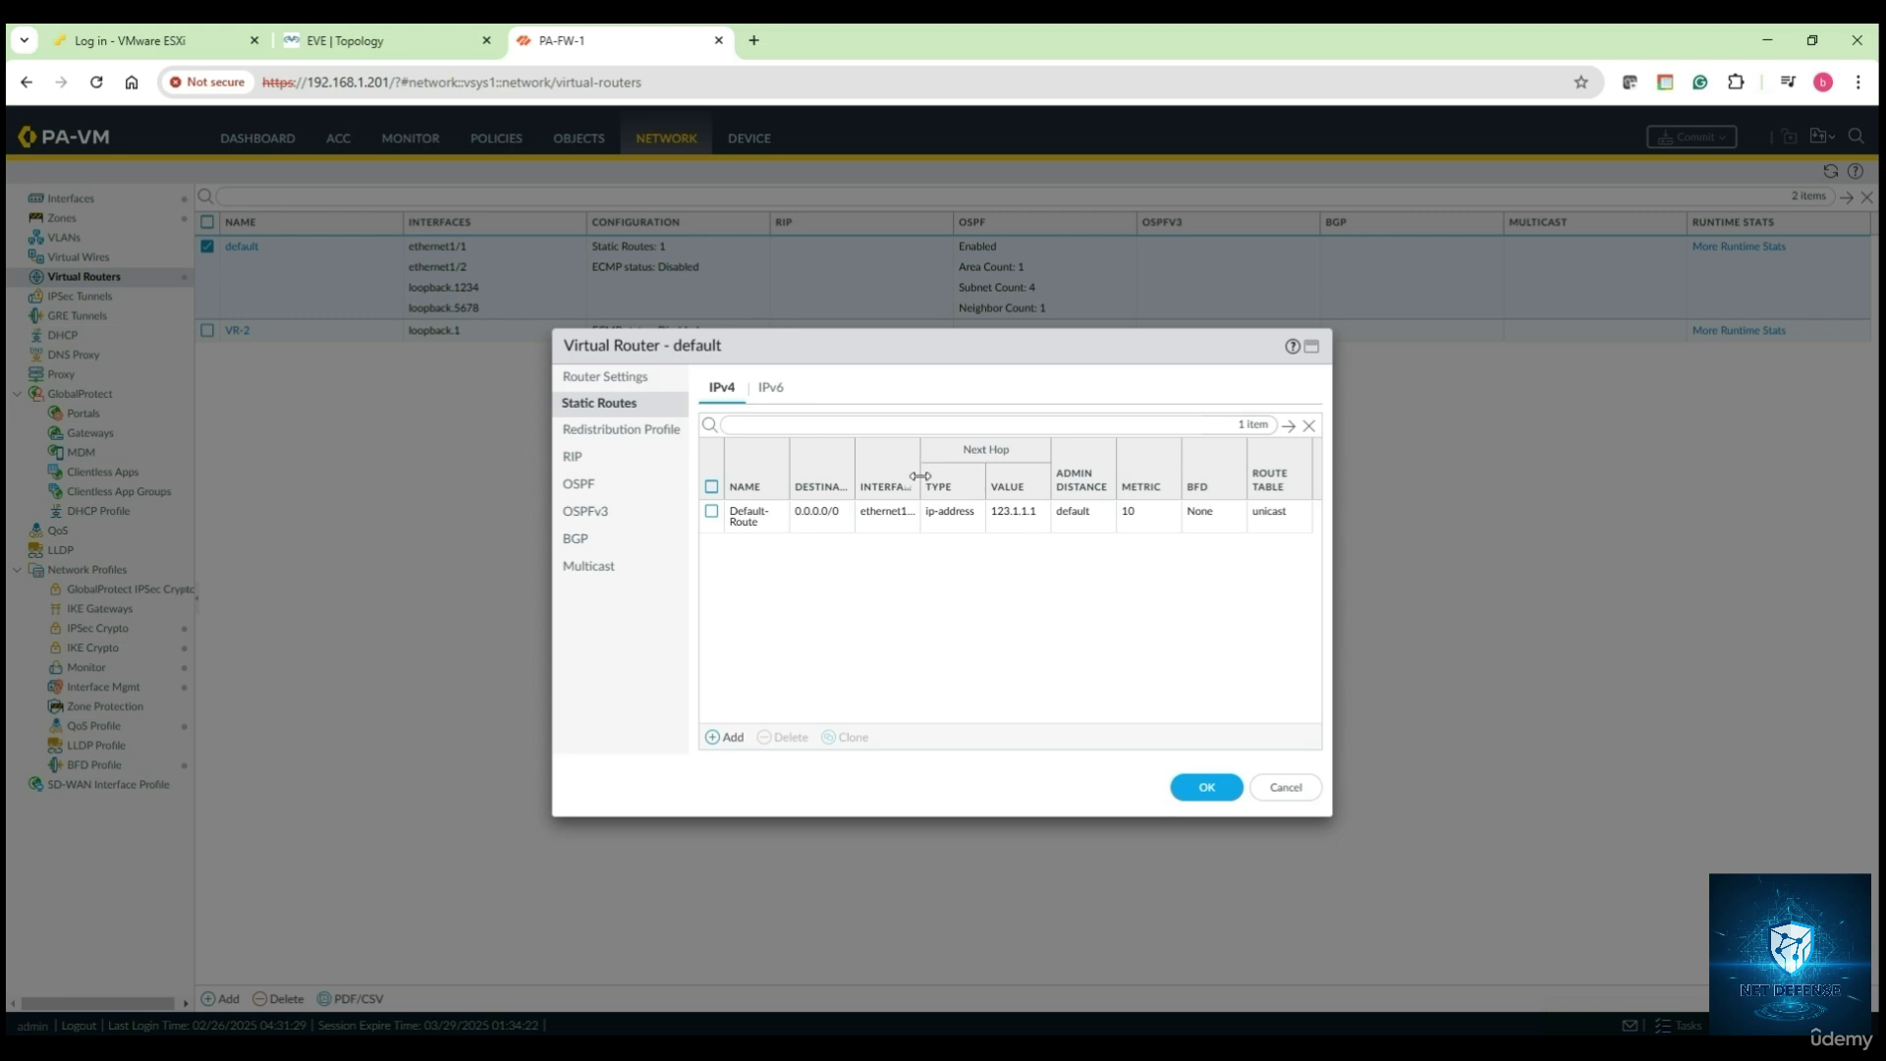
pyautogui.moveTo(920, 476); pyautogui.dragTo(944, 477)
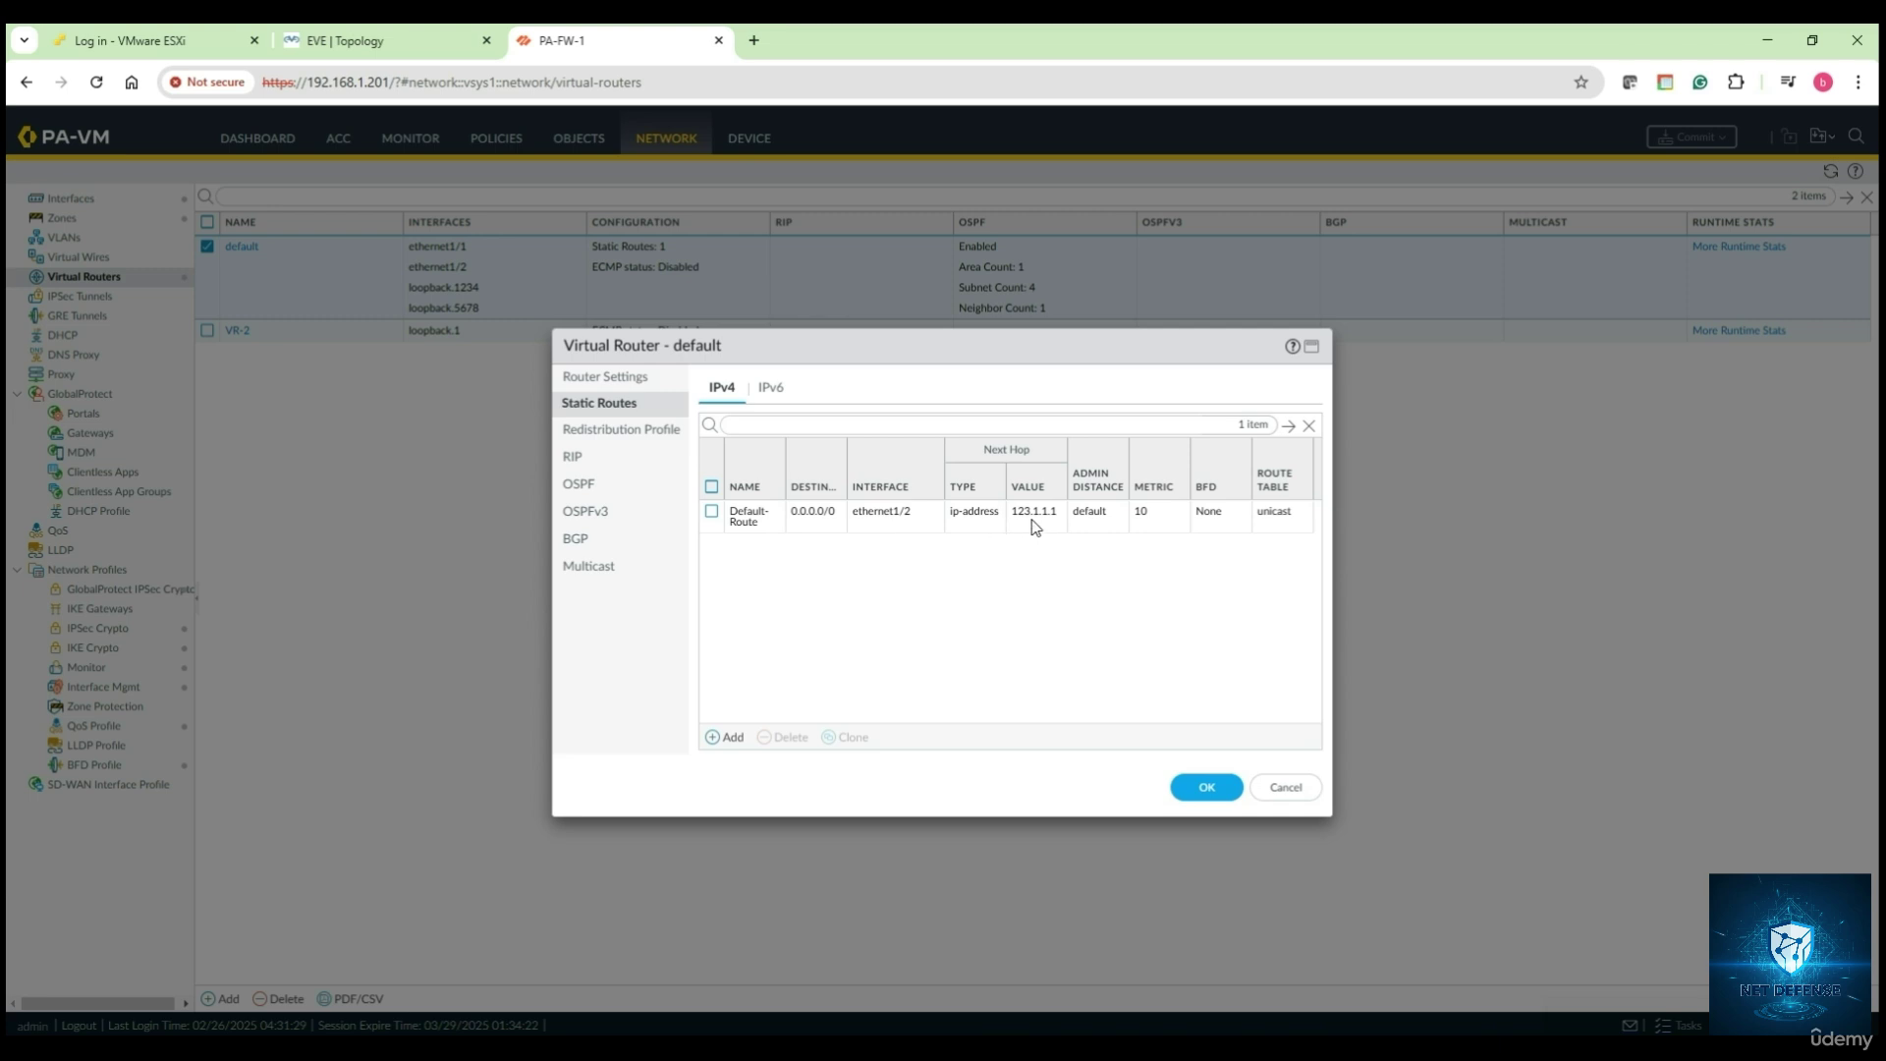
pyautogui.click(413, 40)
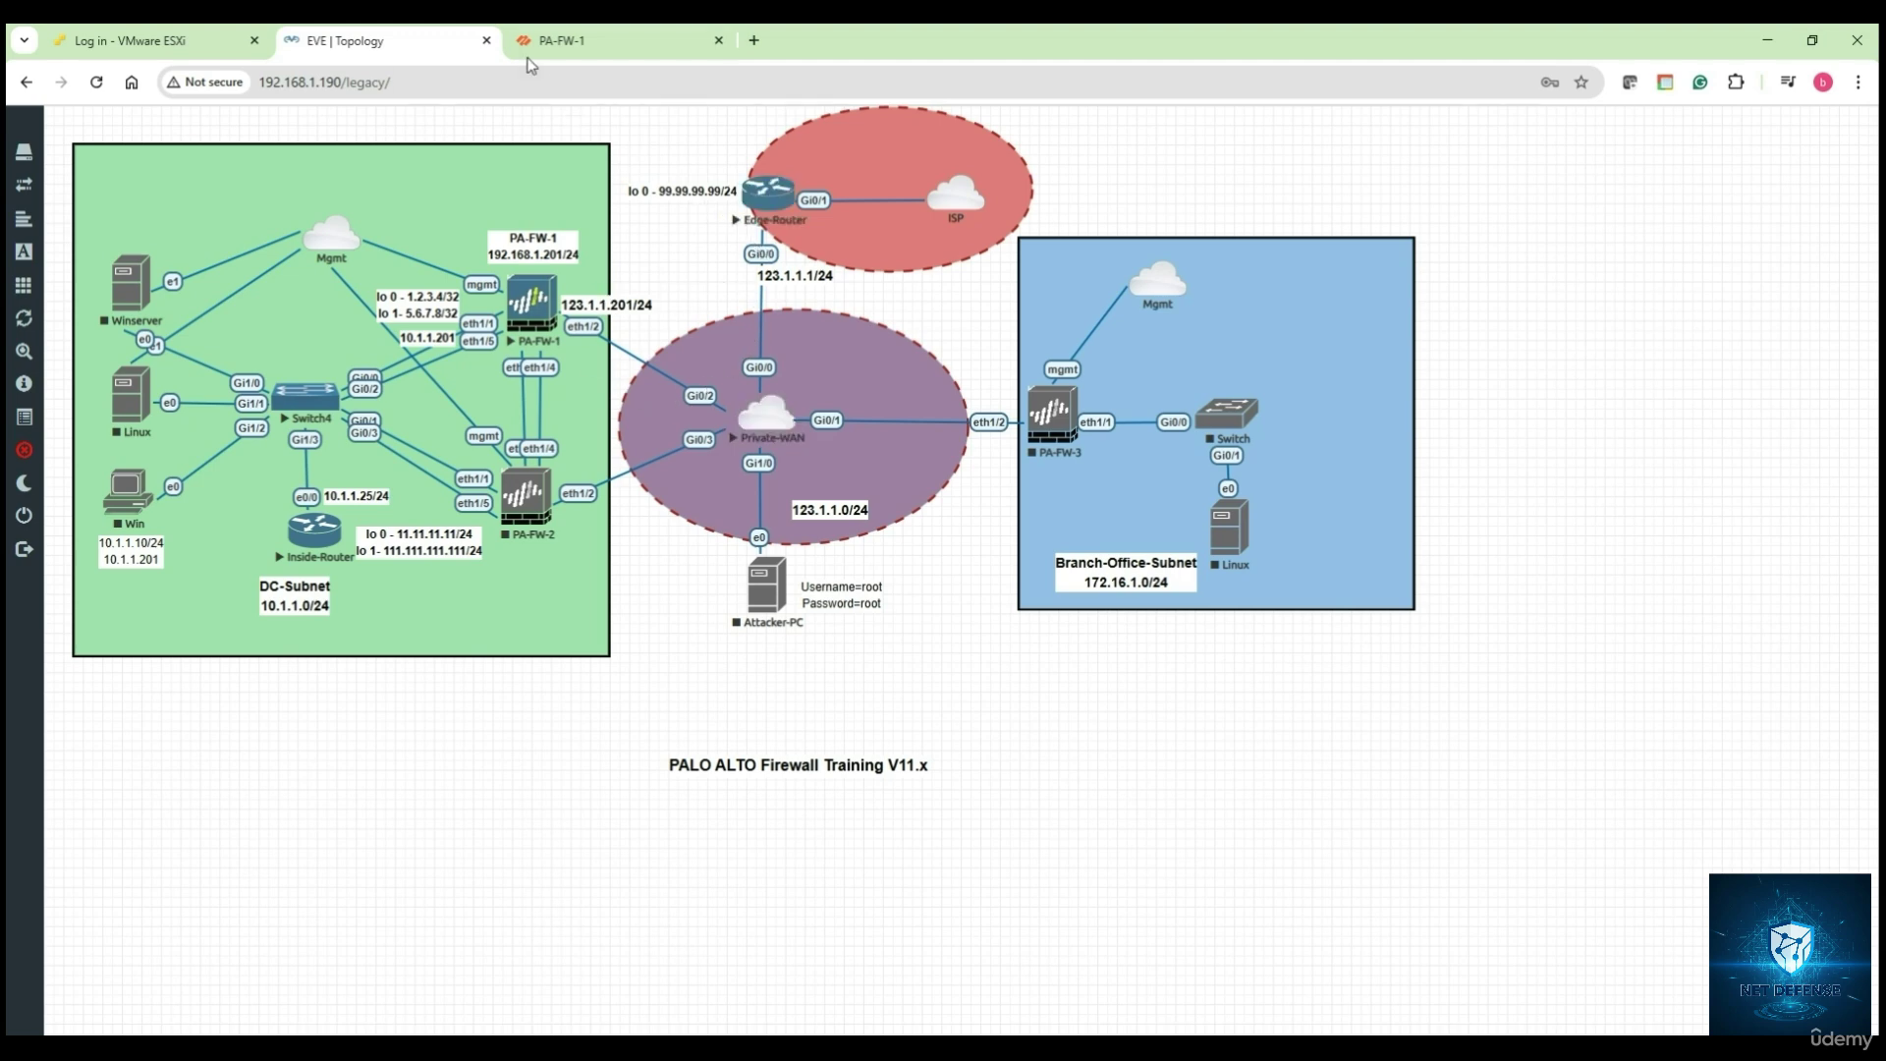
pyautogui.hotkey('ctrl', 'Tab')
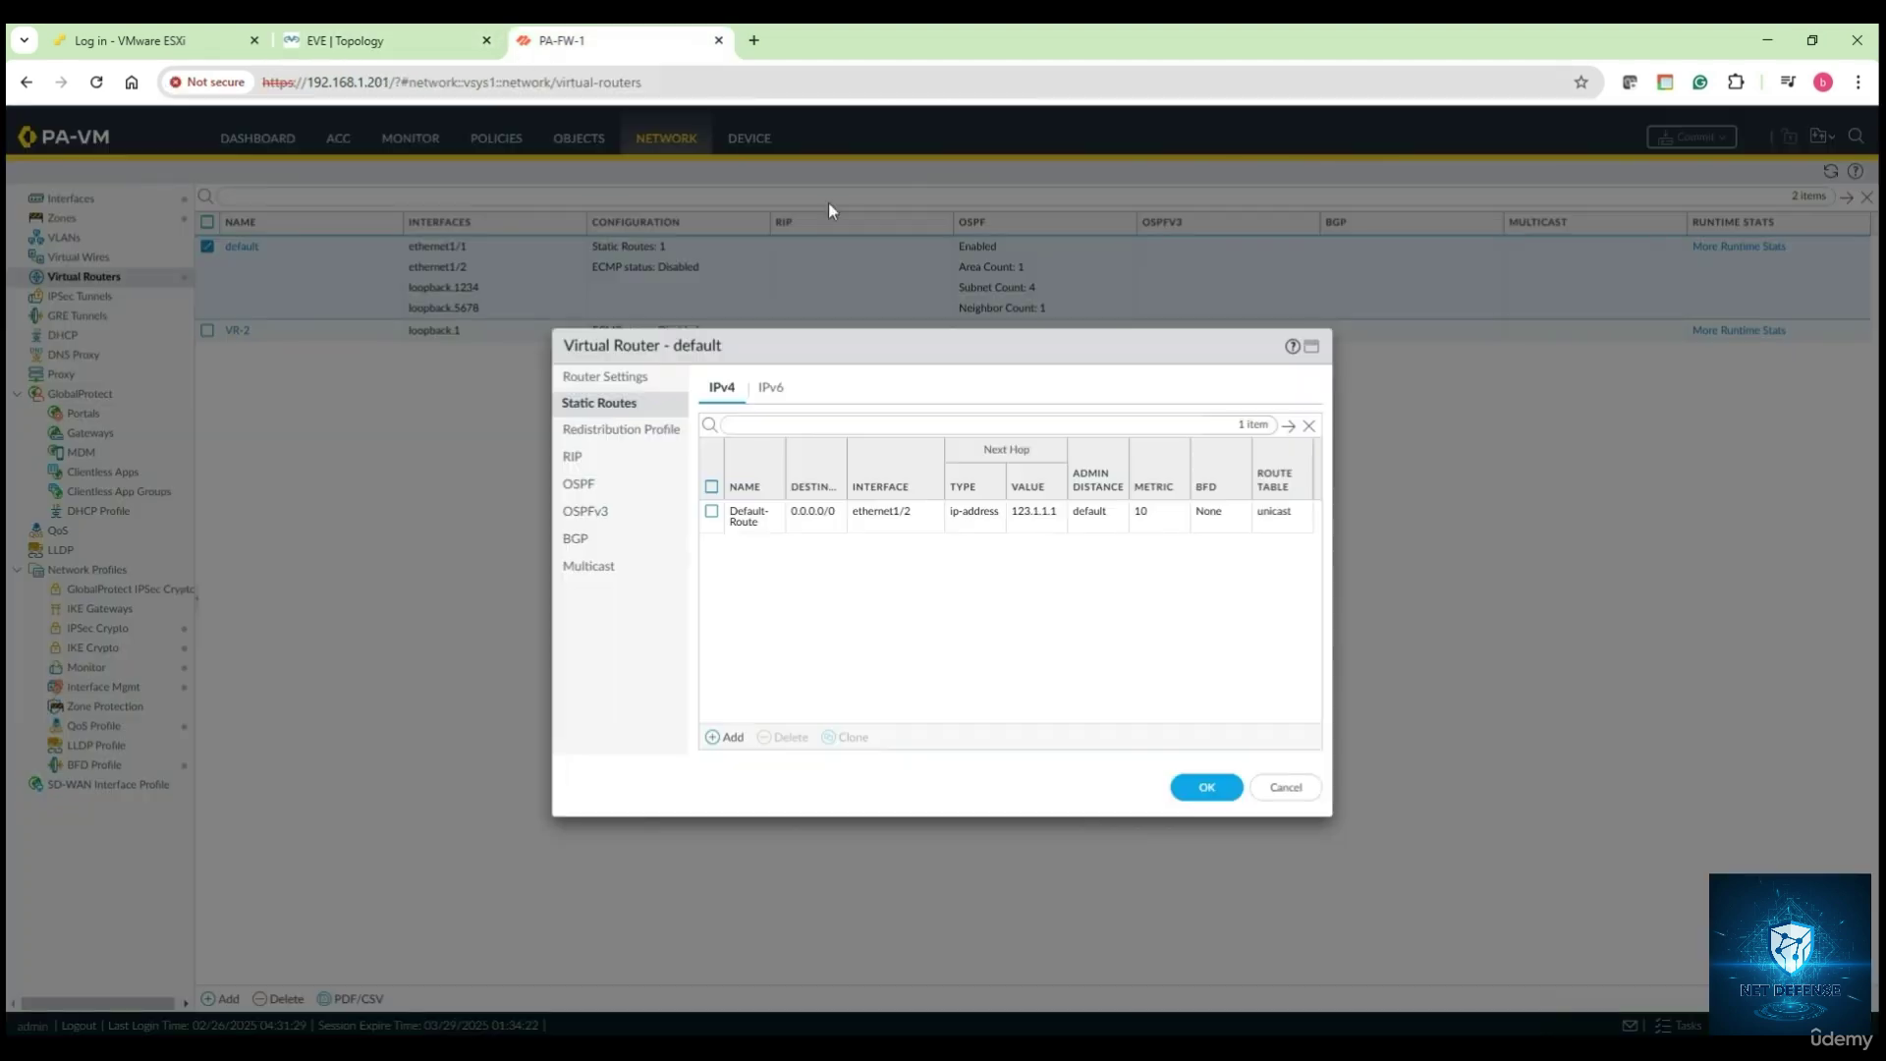
pyautogui.click(1218, 790)
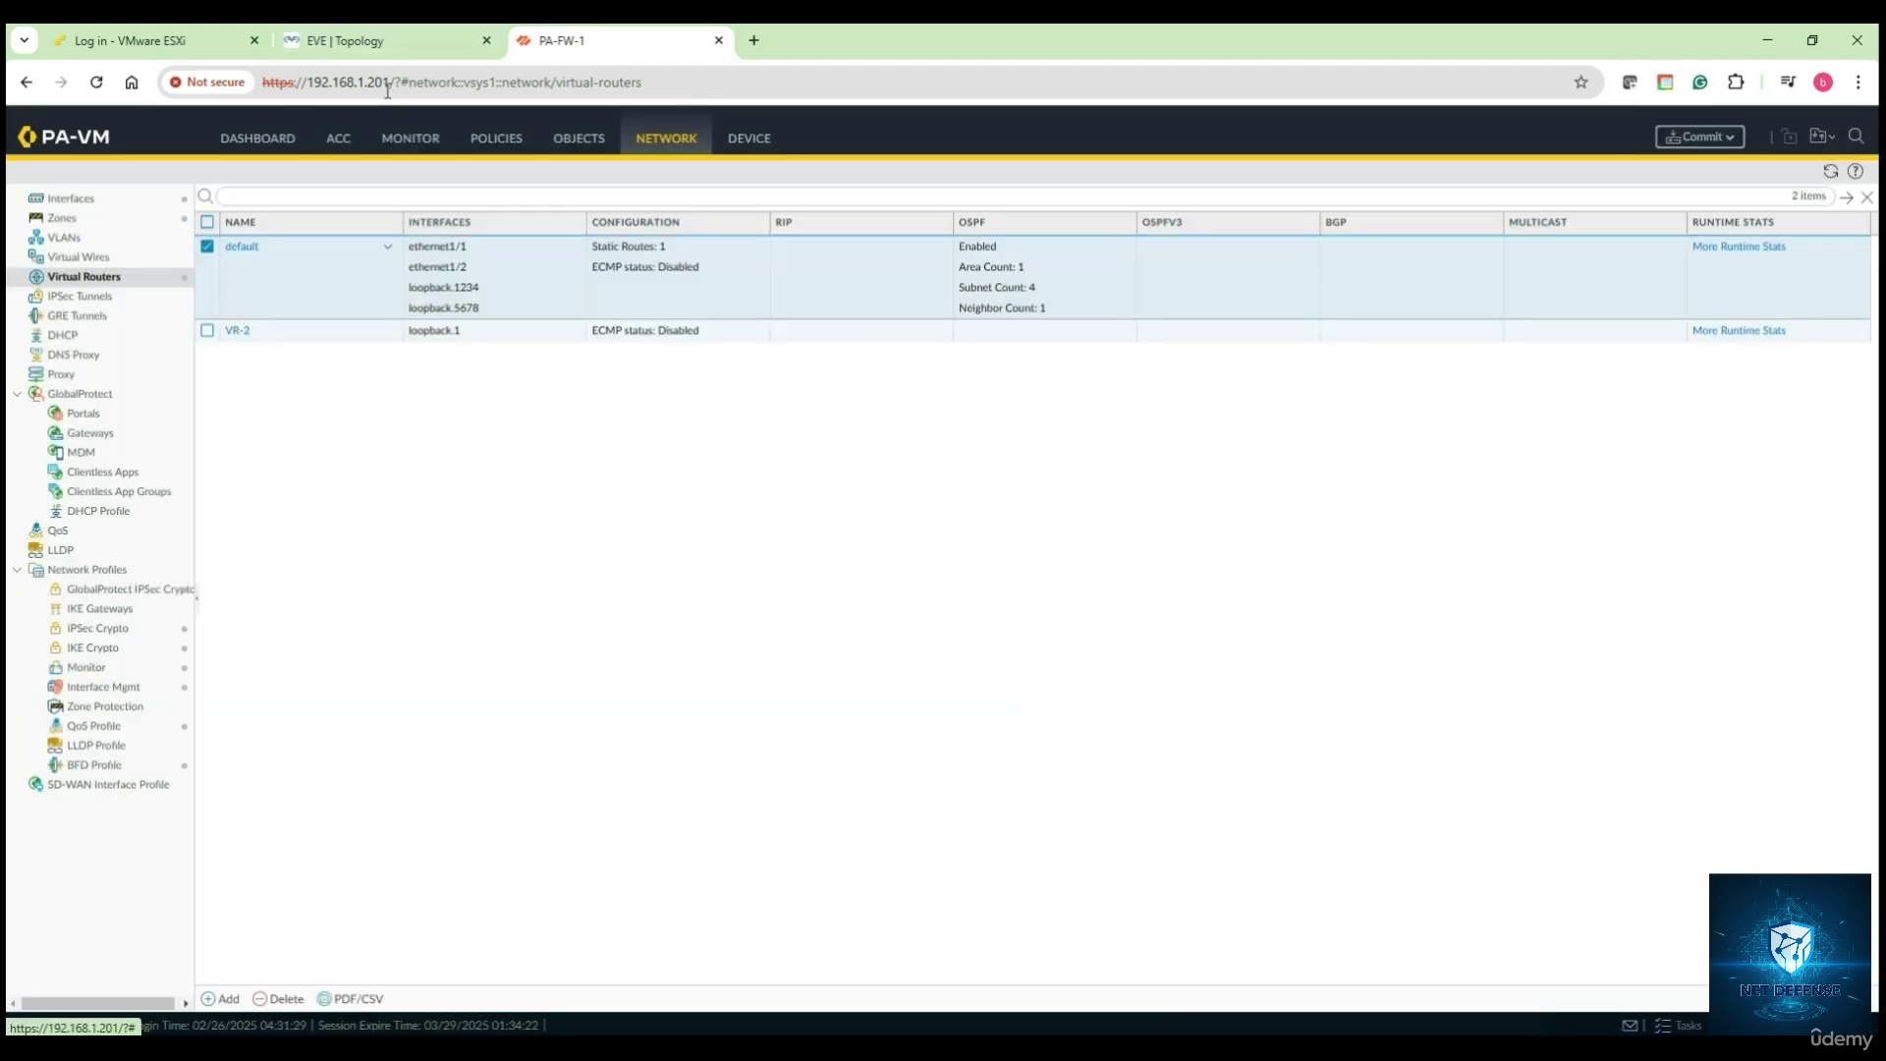
# Step: Switch to the Inside-Router console, run "sh ip ro" and examine the full routing table
pyautogui.click(381, 39)
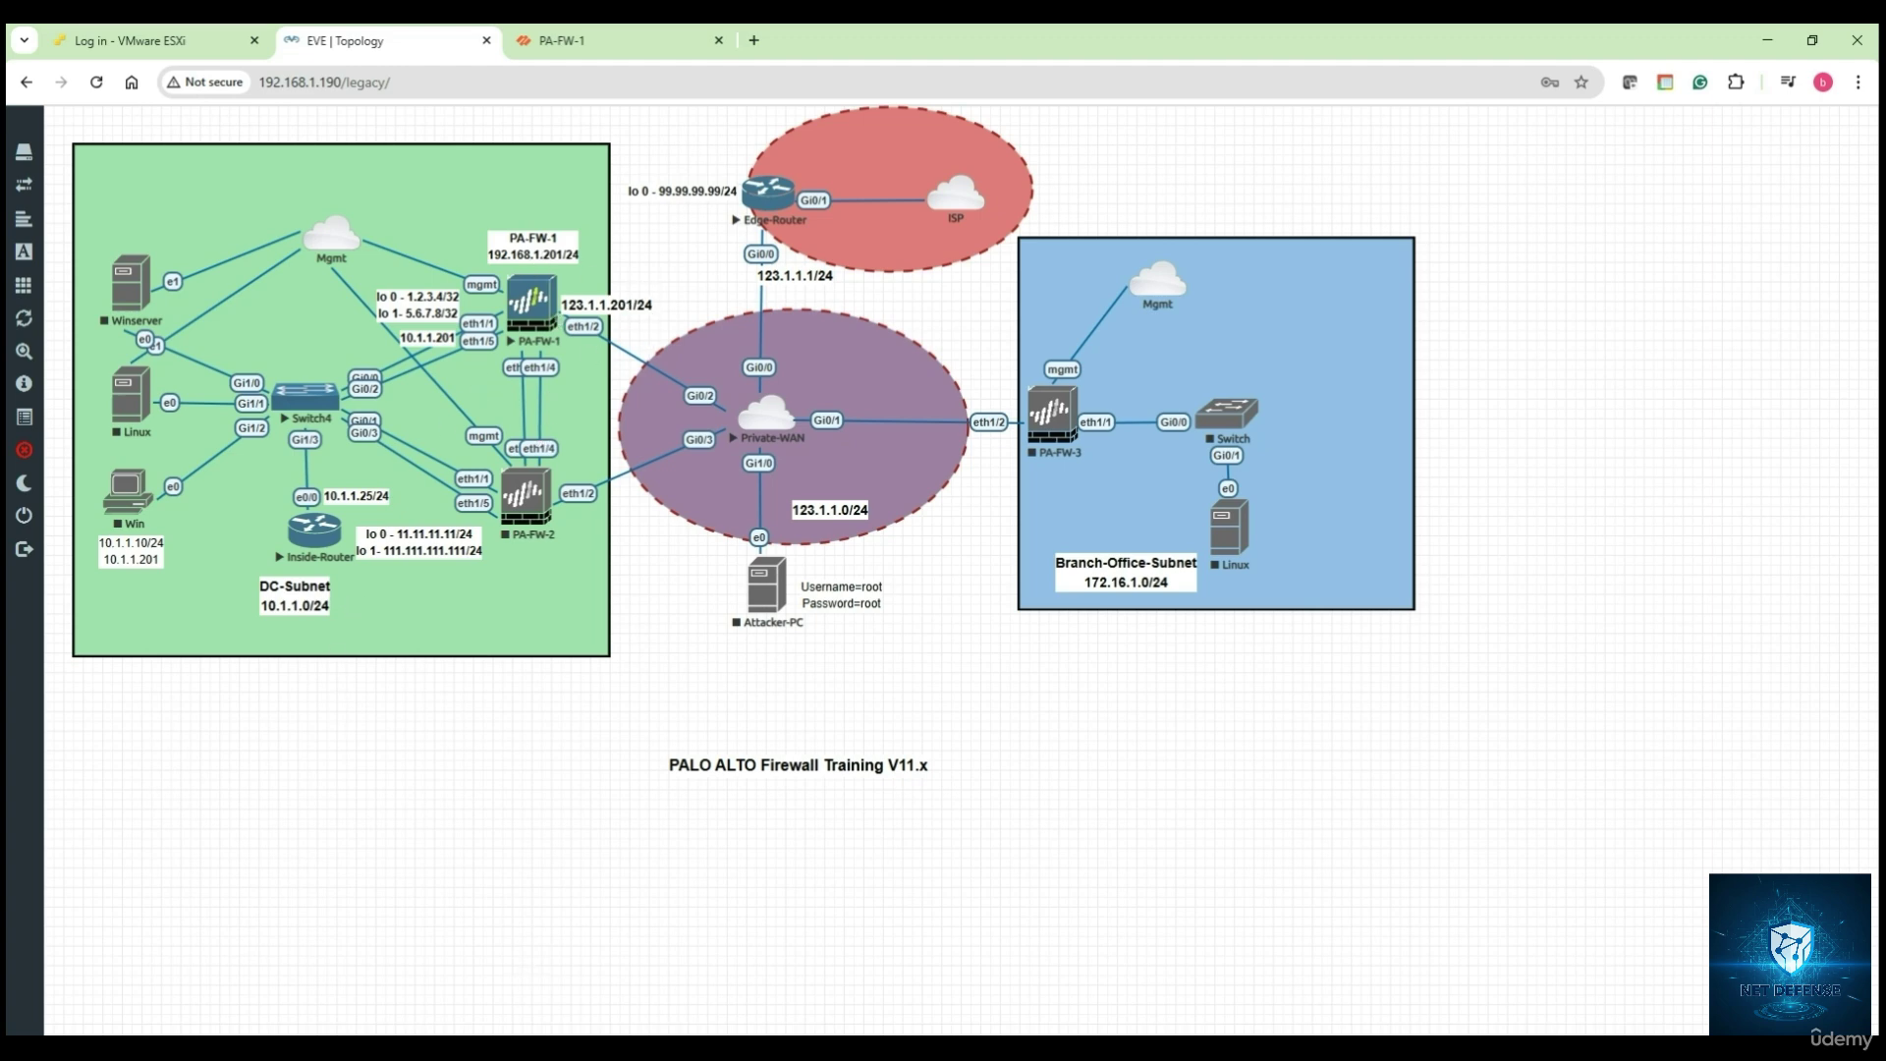
pyautogui.hotkey('alt', 'Tab')
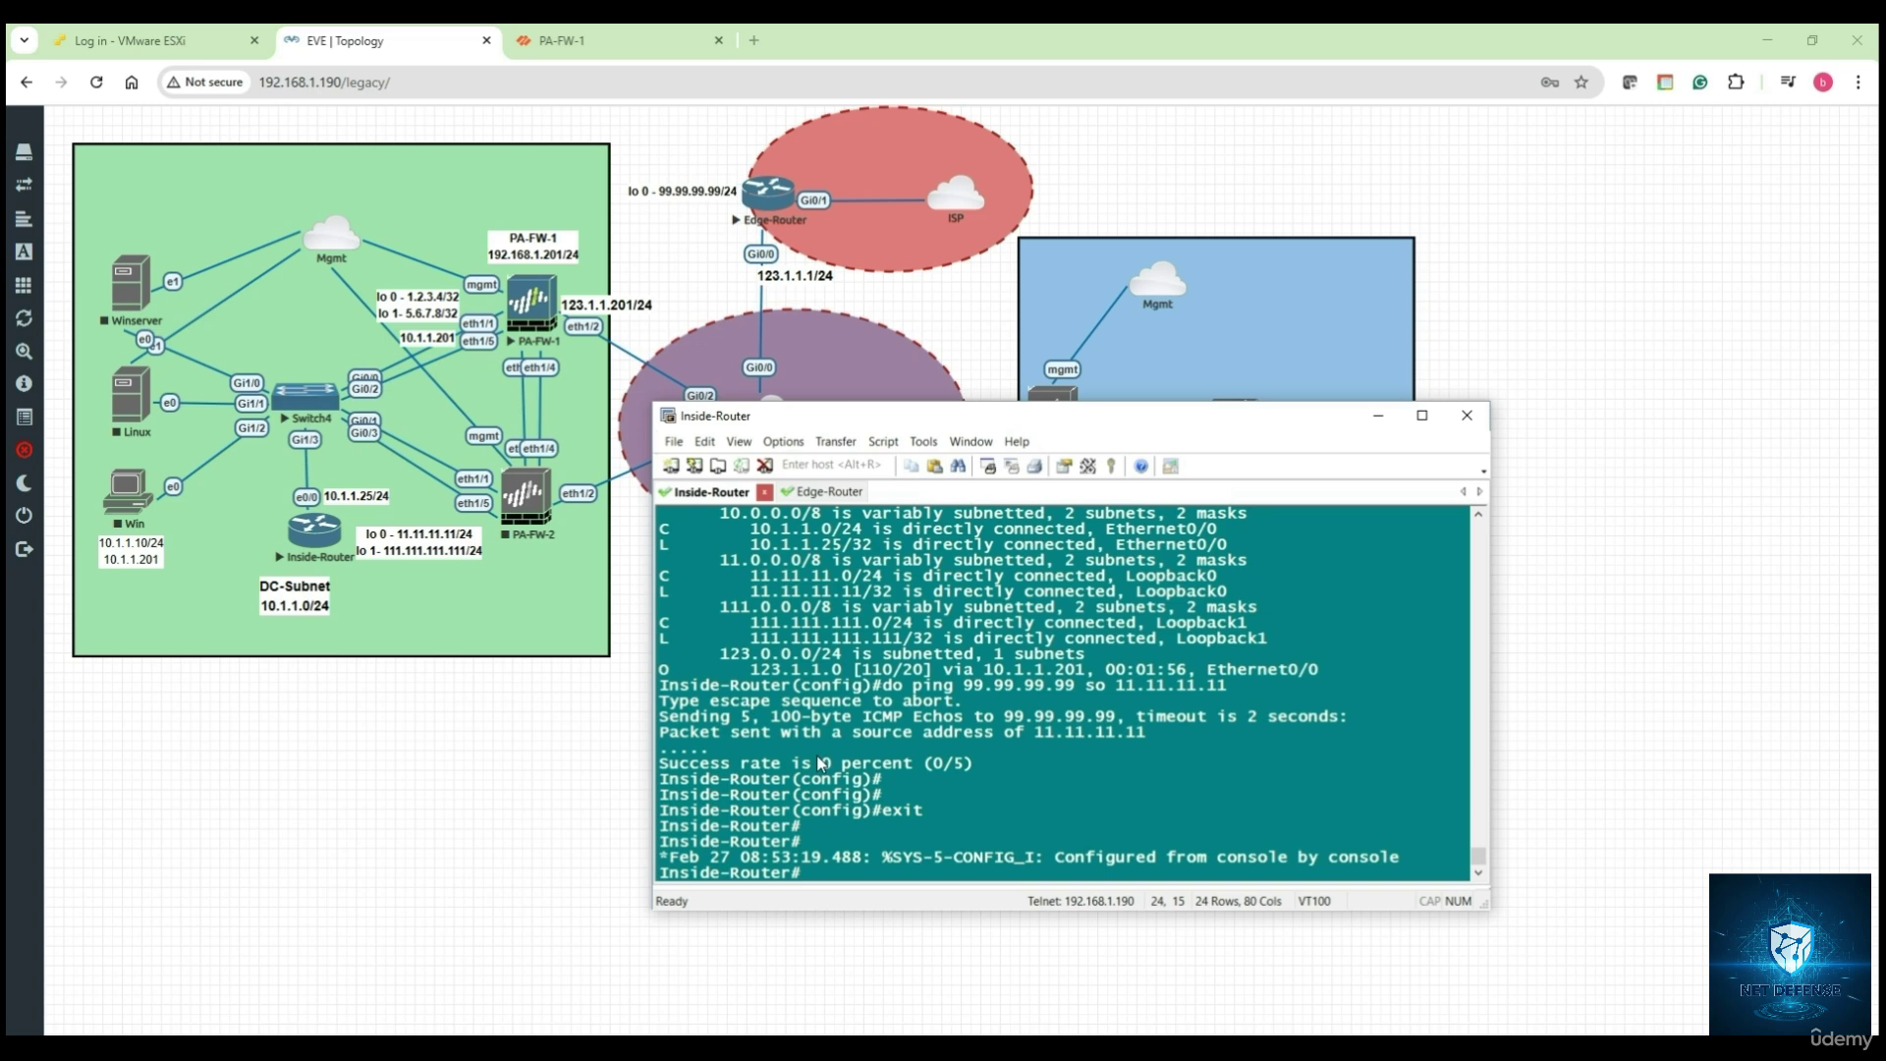
pyautogui.press('Return')
pyautogui.press('Return')
pyautogui.write('sh')
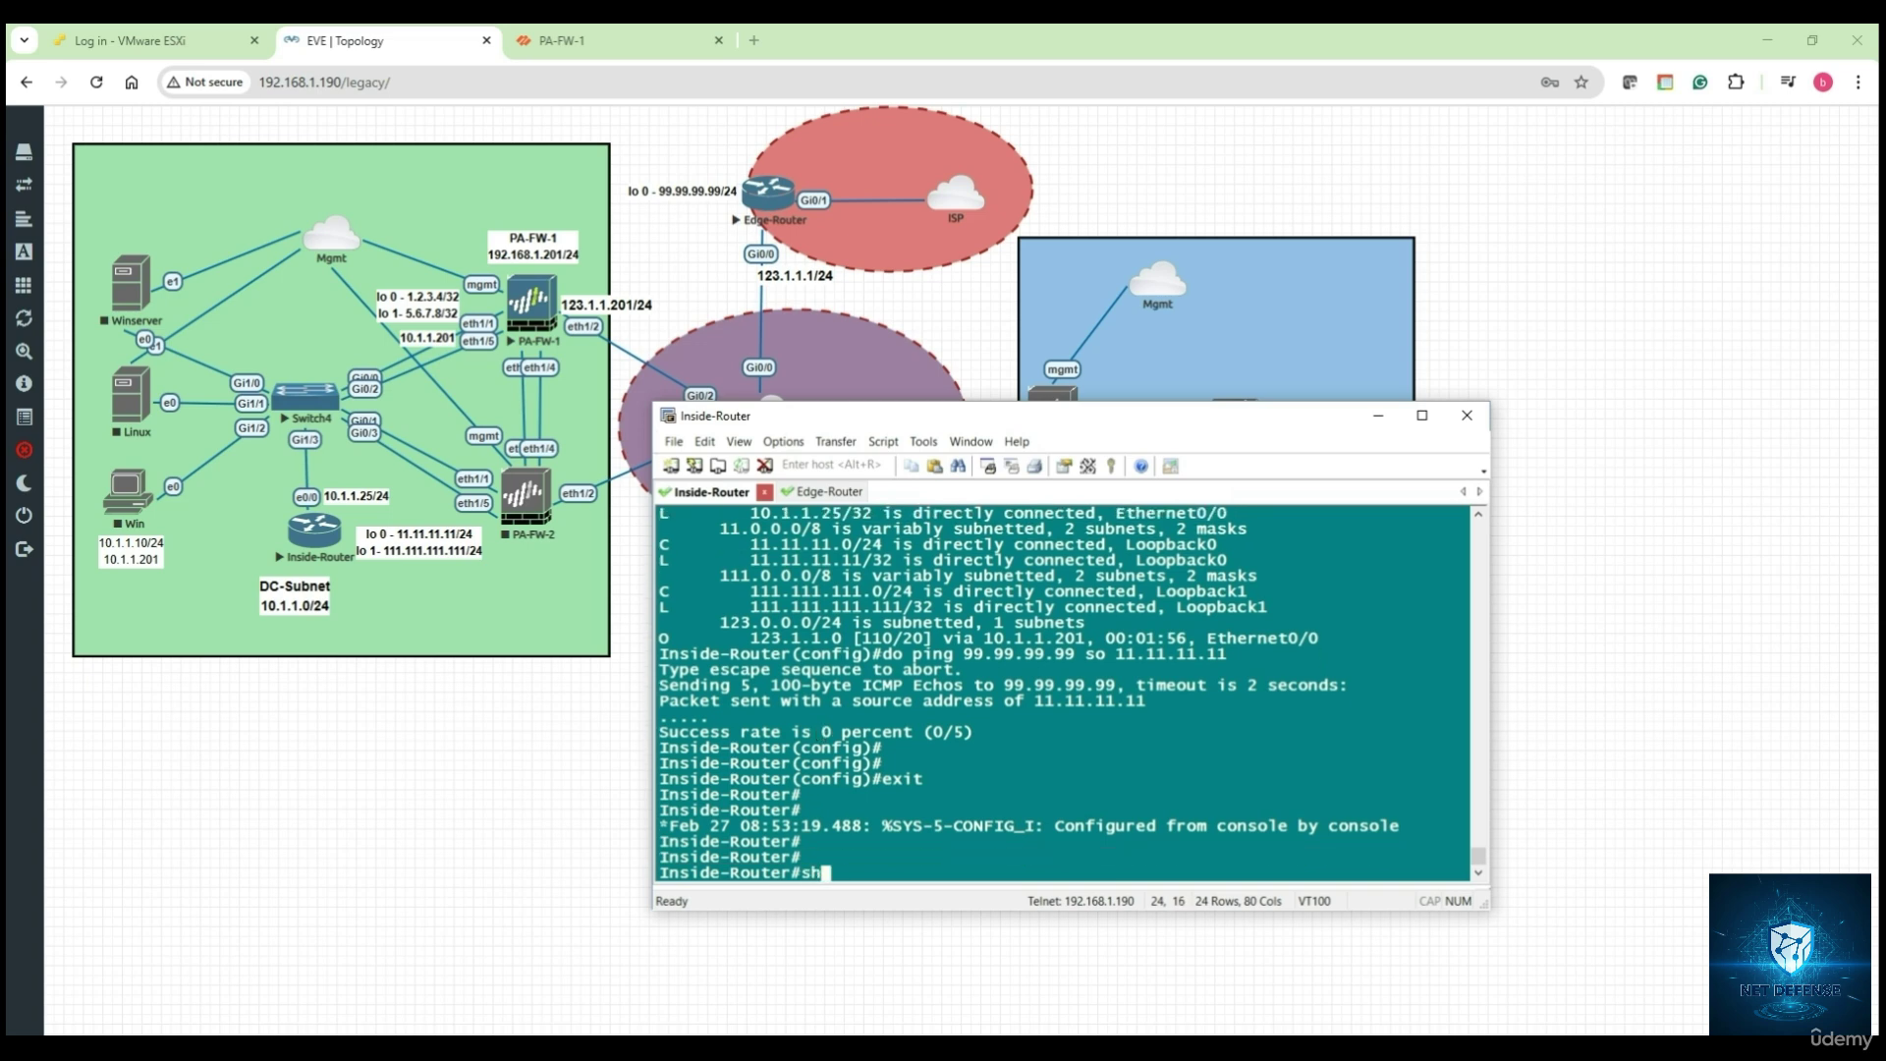
pyautogui.write(' ip ro')
pyautogui.press('Return')
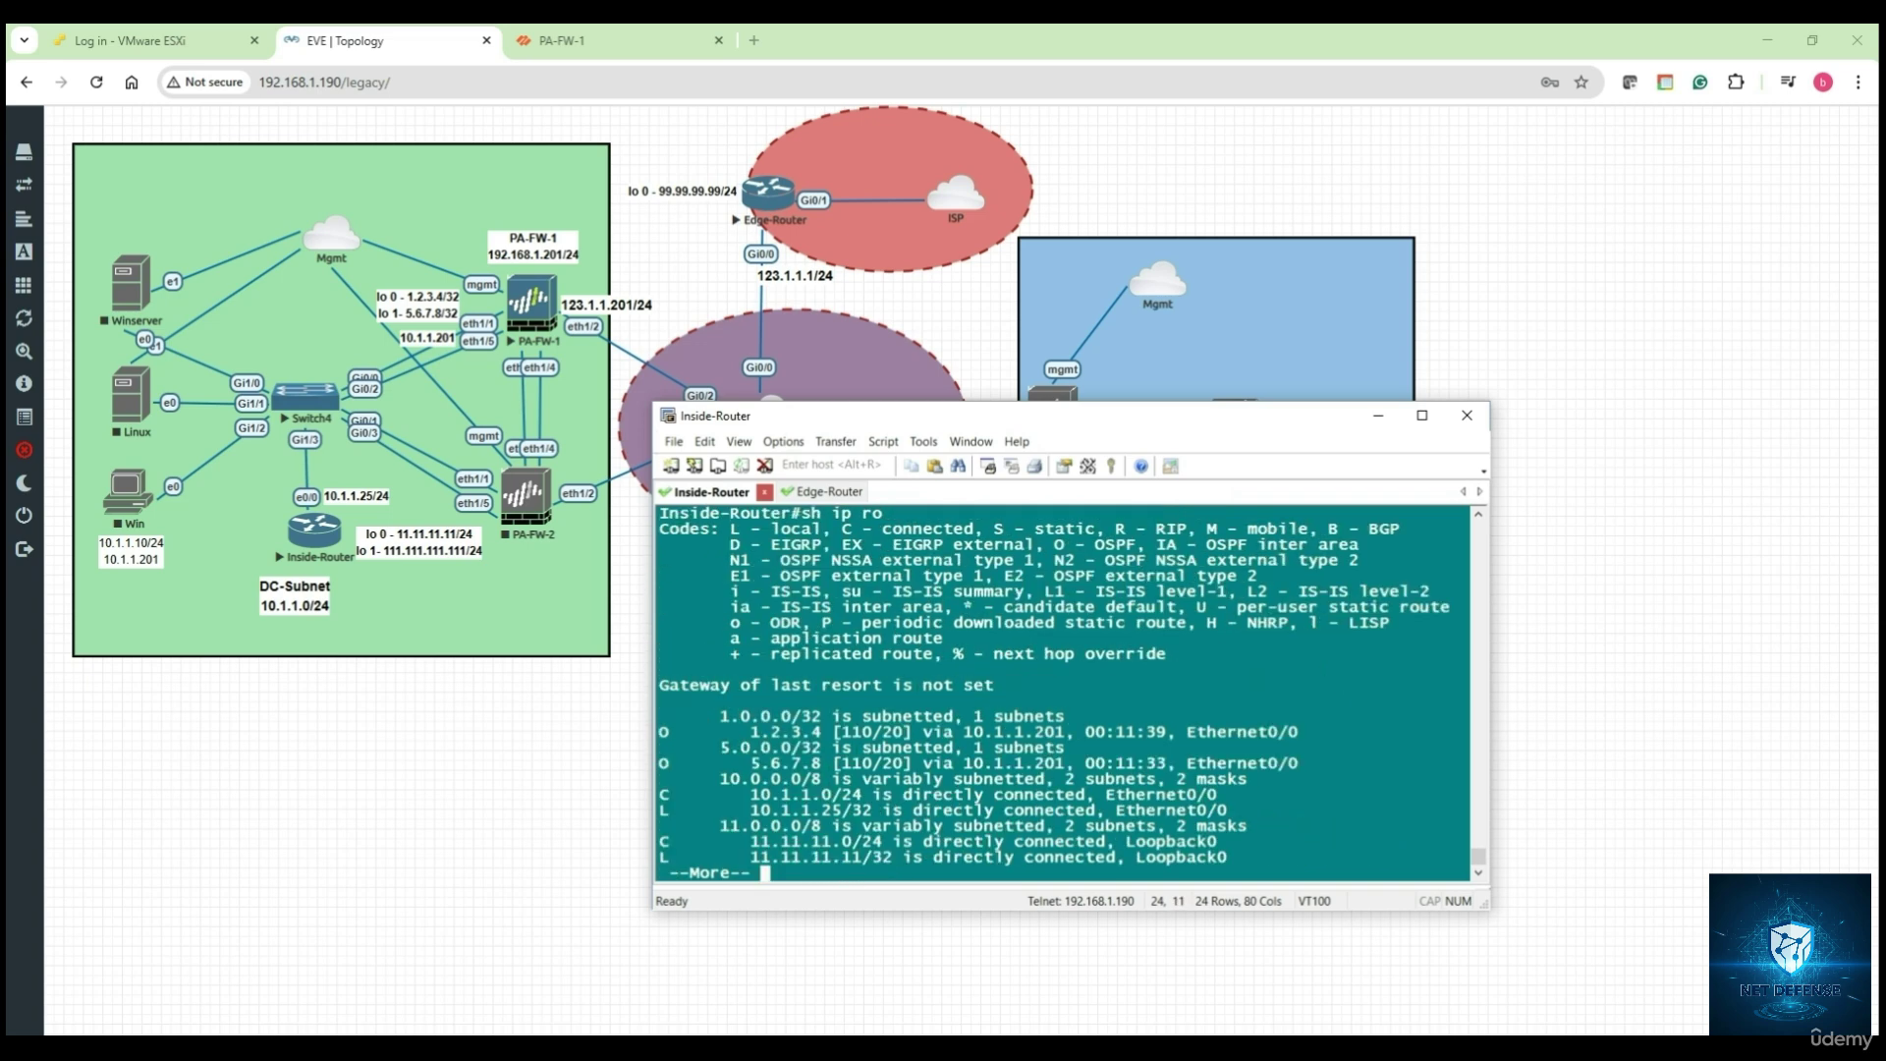
pyautogui.press('space')
pyautogui.moveTo(699, 628); pyautogui.dragTo(856, 858)
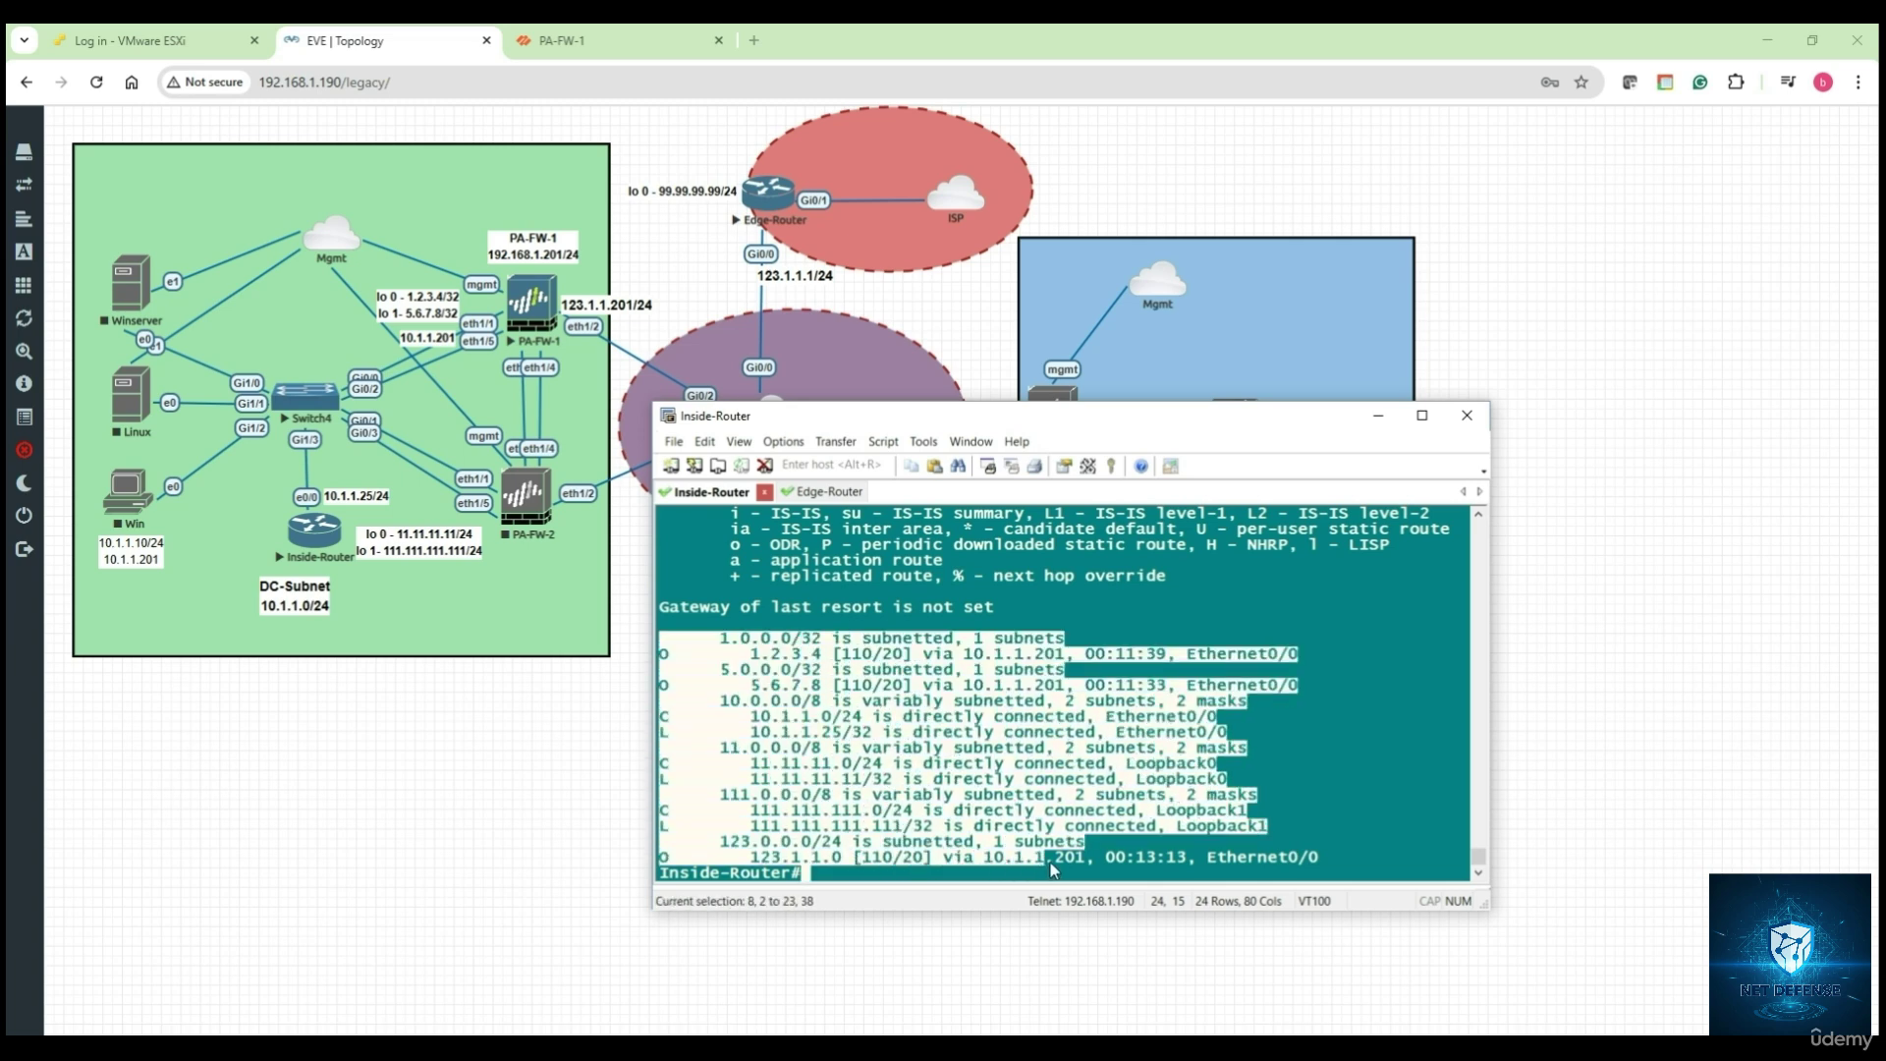
pyautogui.click(861, 735)
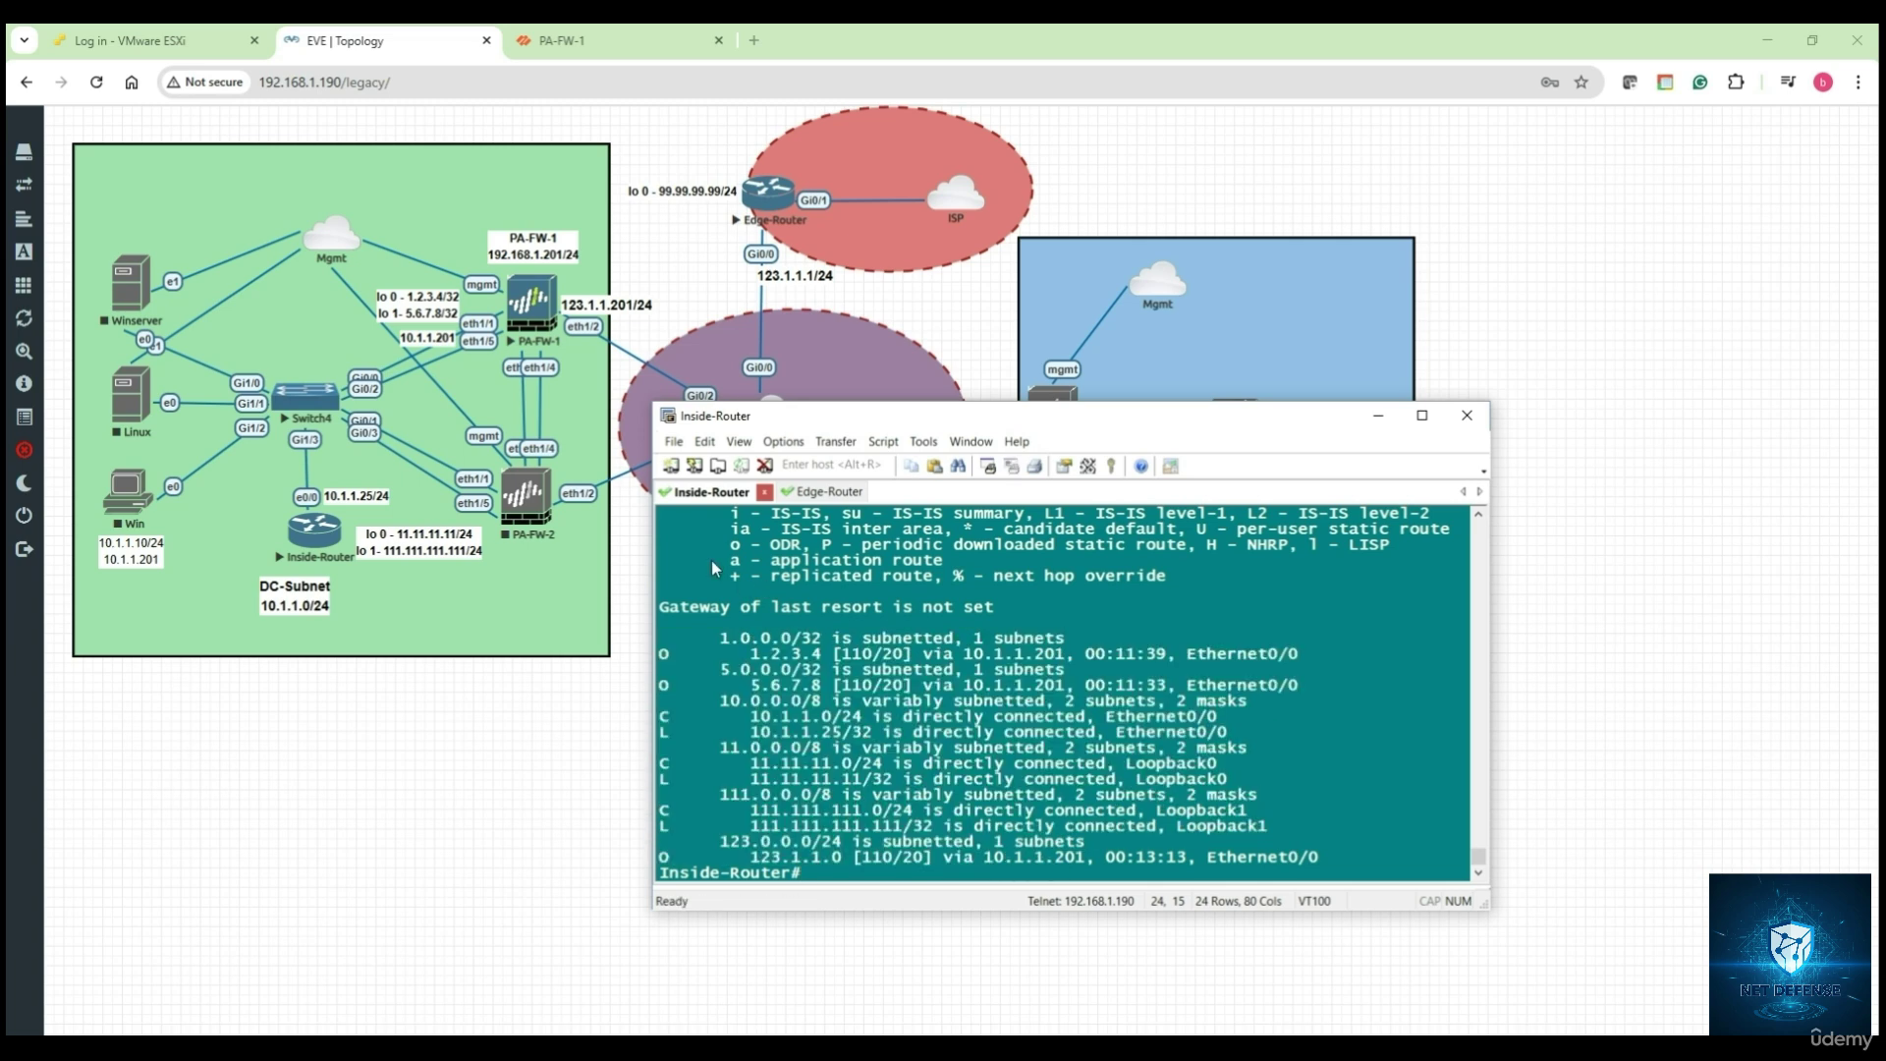
# Step: Add an IPv4 redistribution profile named RED-DEF-Route with priority 1 to PA-FW-1's default virtual router
pyautogui.click(600, 44)
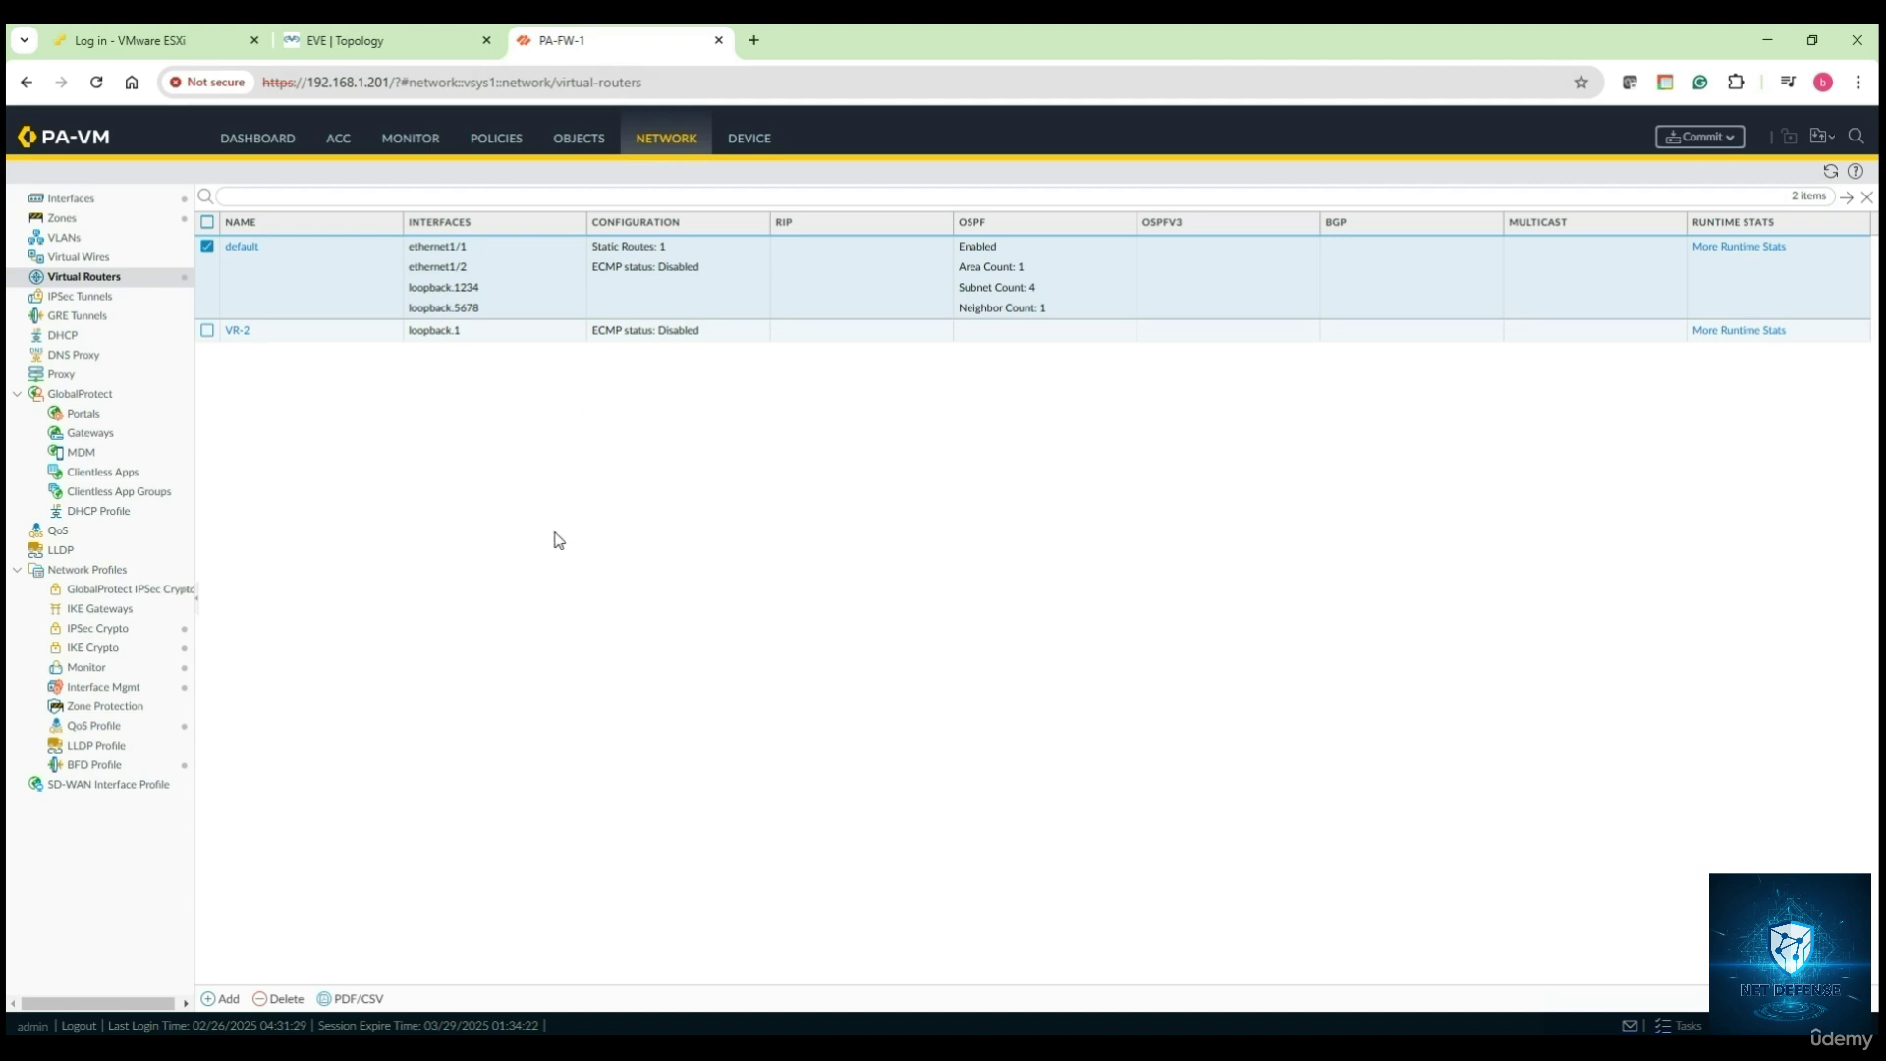
pyautogui.click(254, 251)
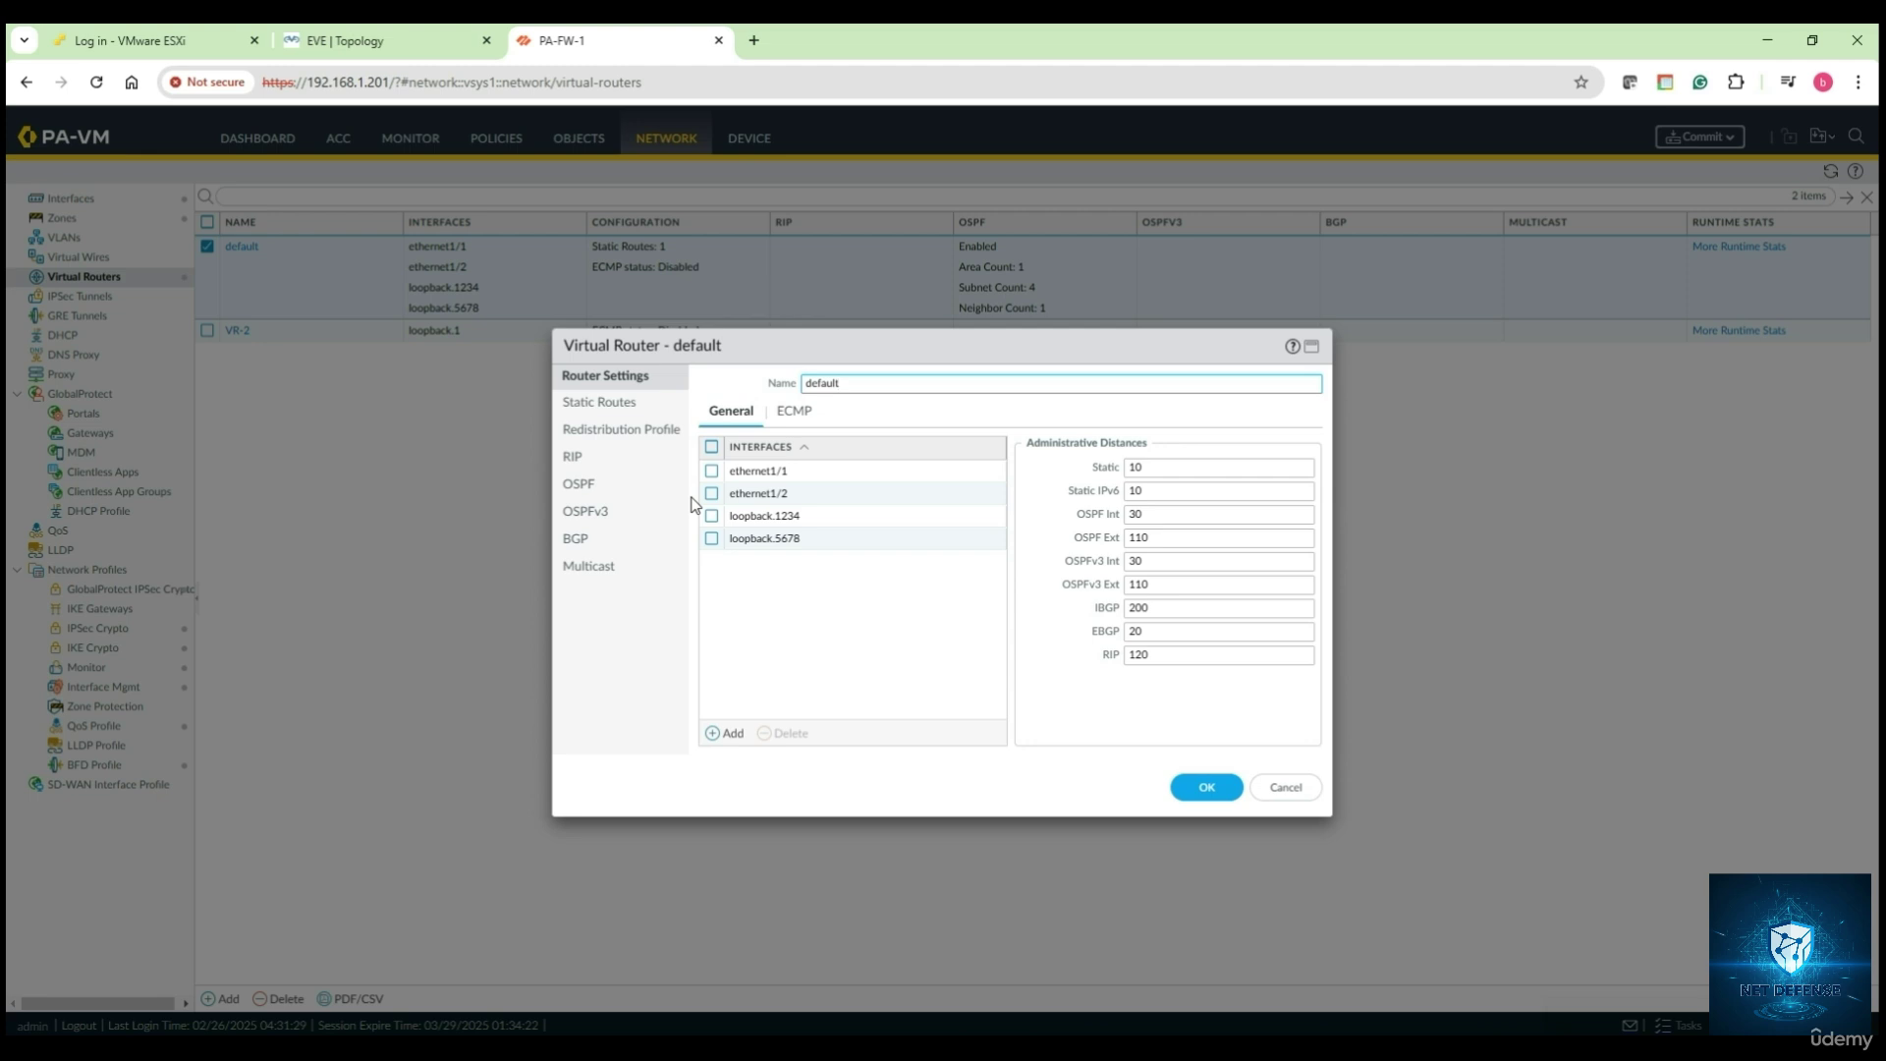
pyautogui.click(665, 441)
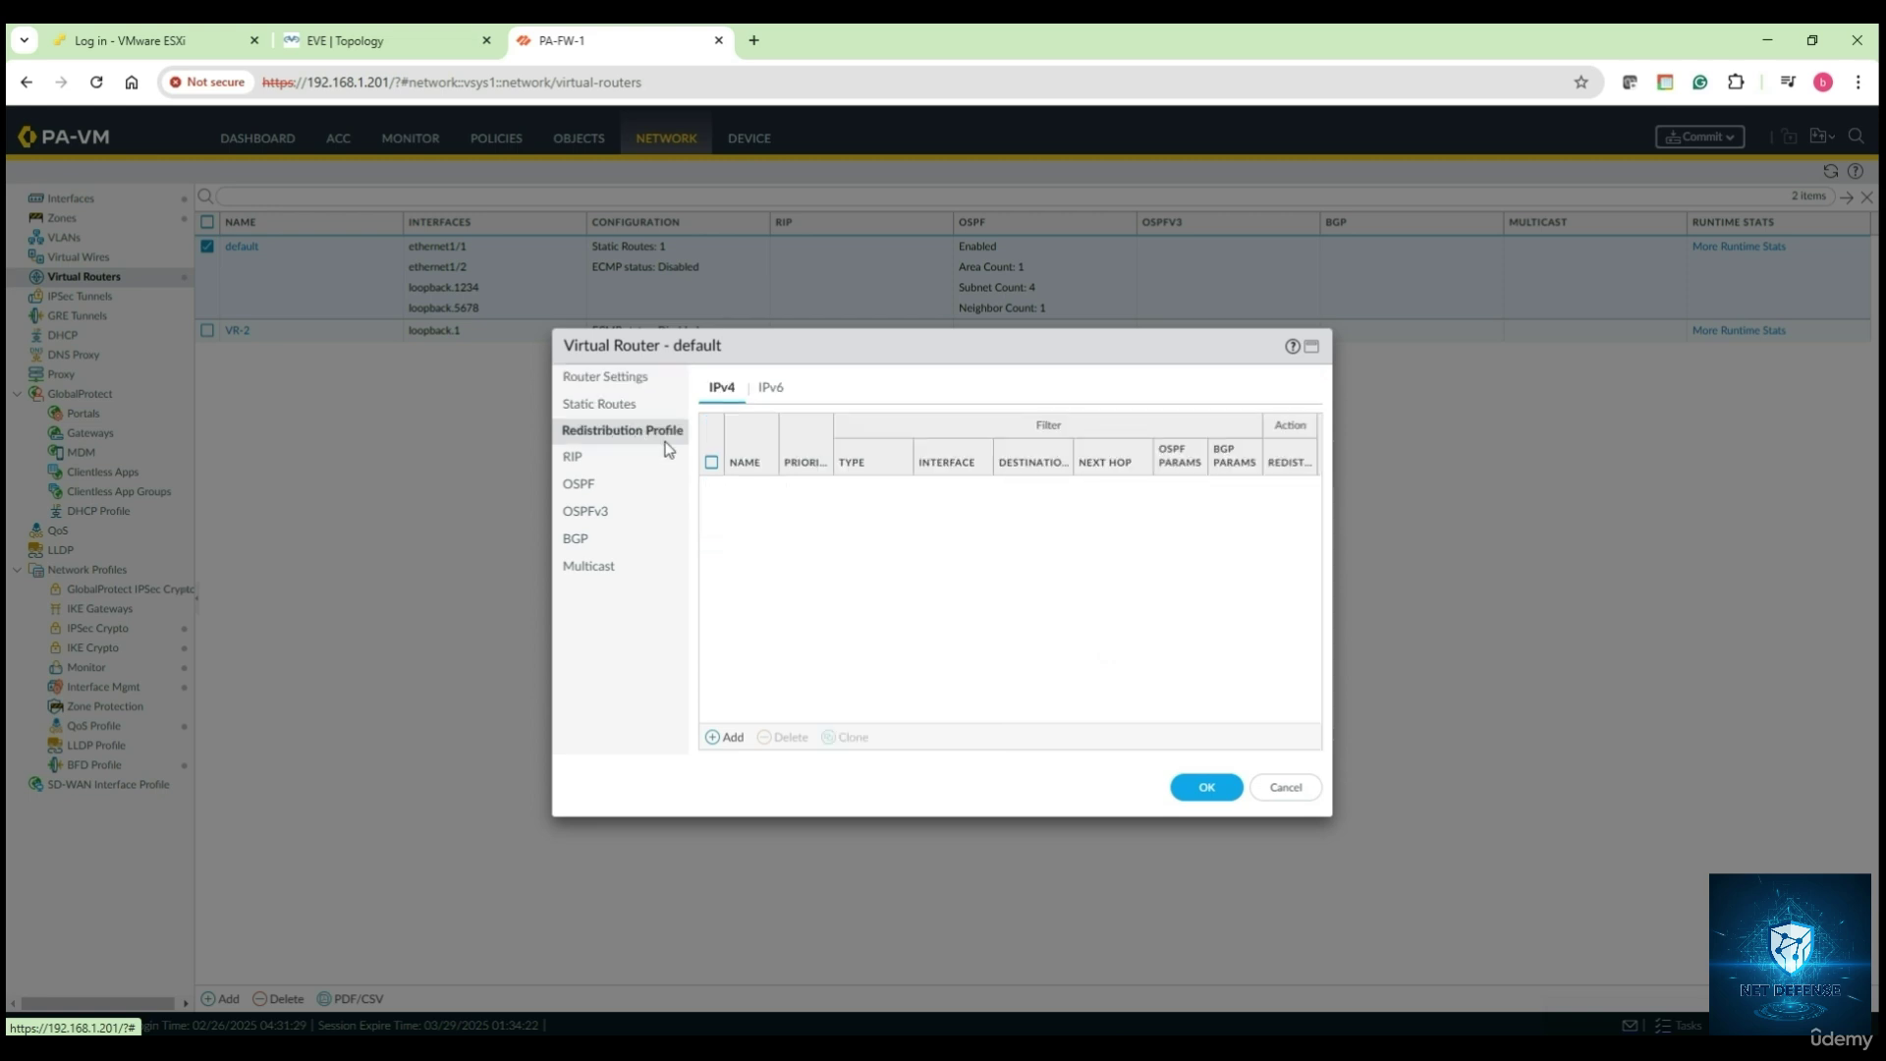
pyautogui.click(727, 738)
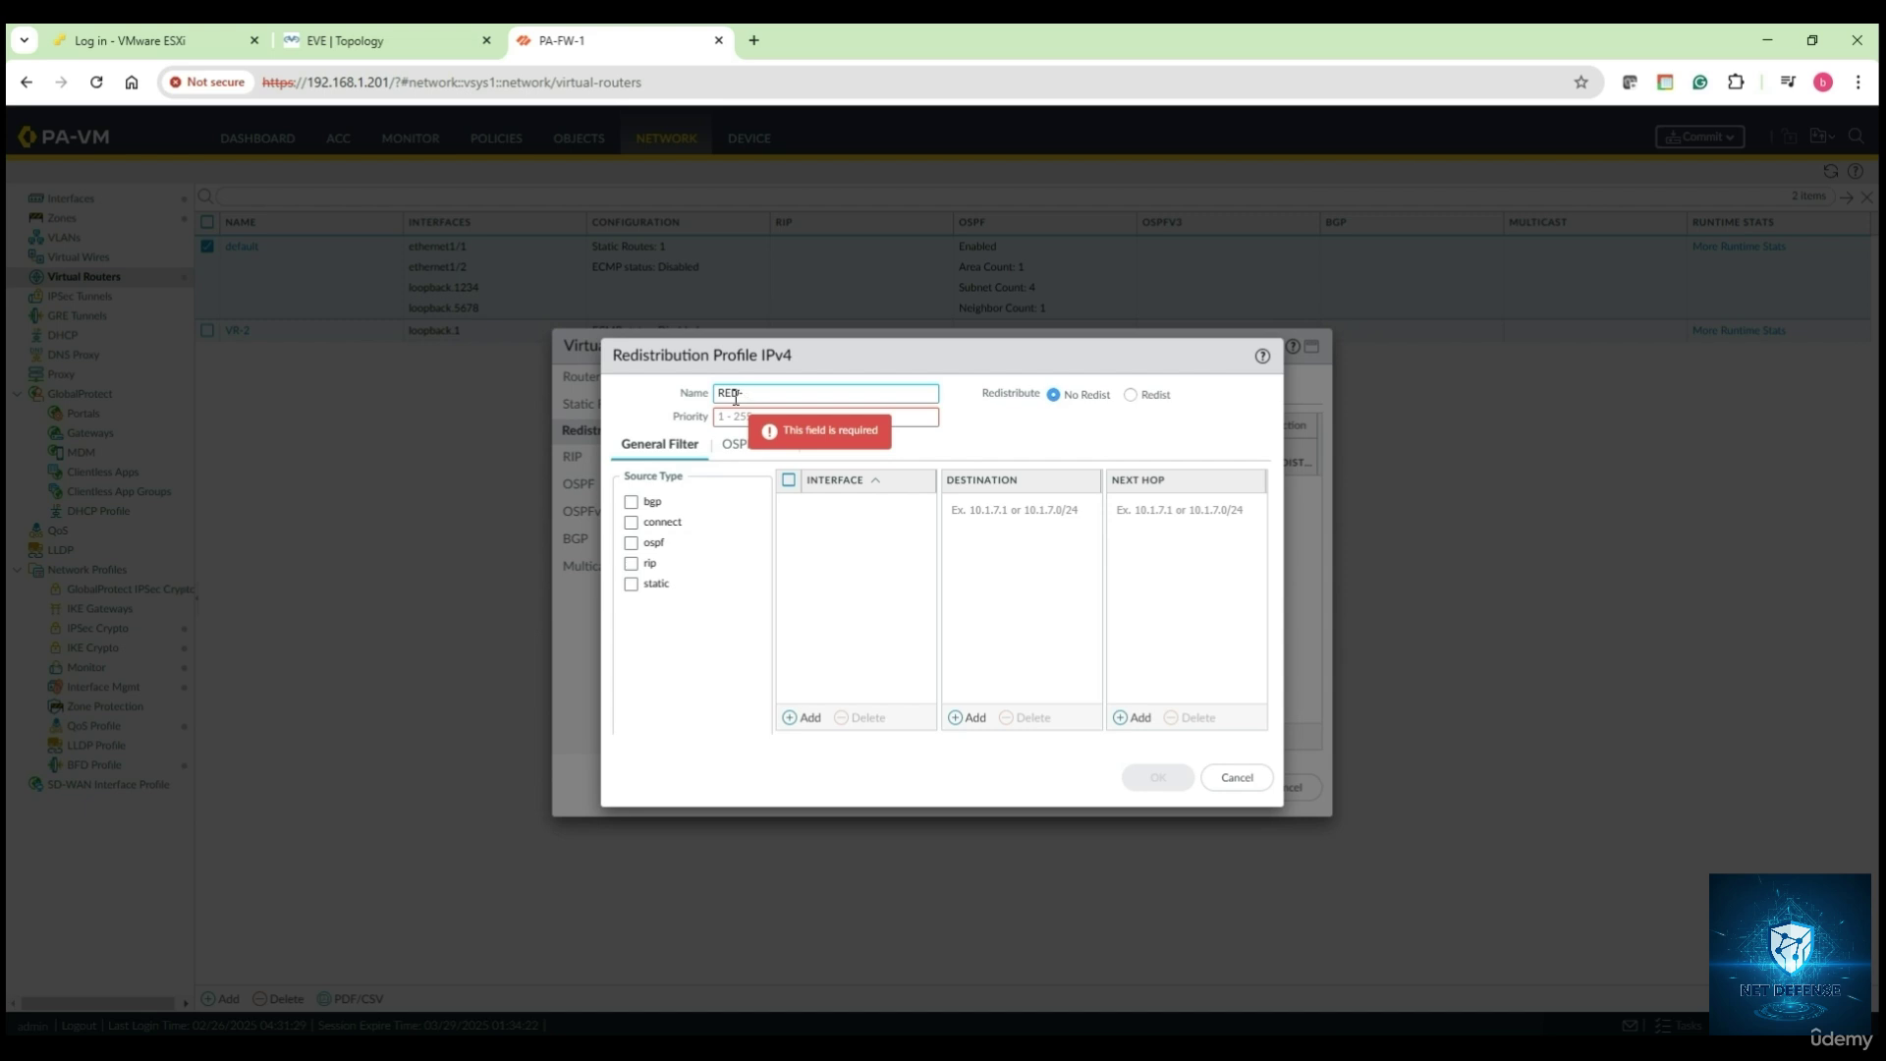
pyautogui.write('Route')
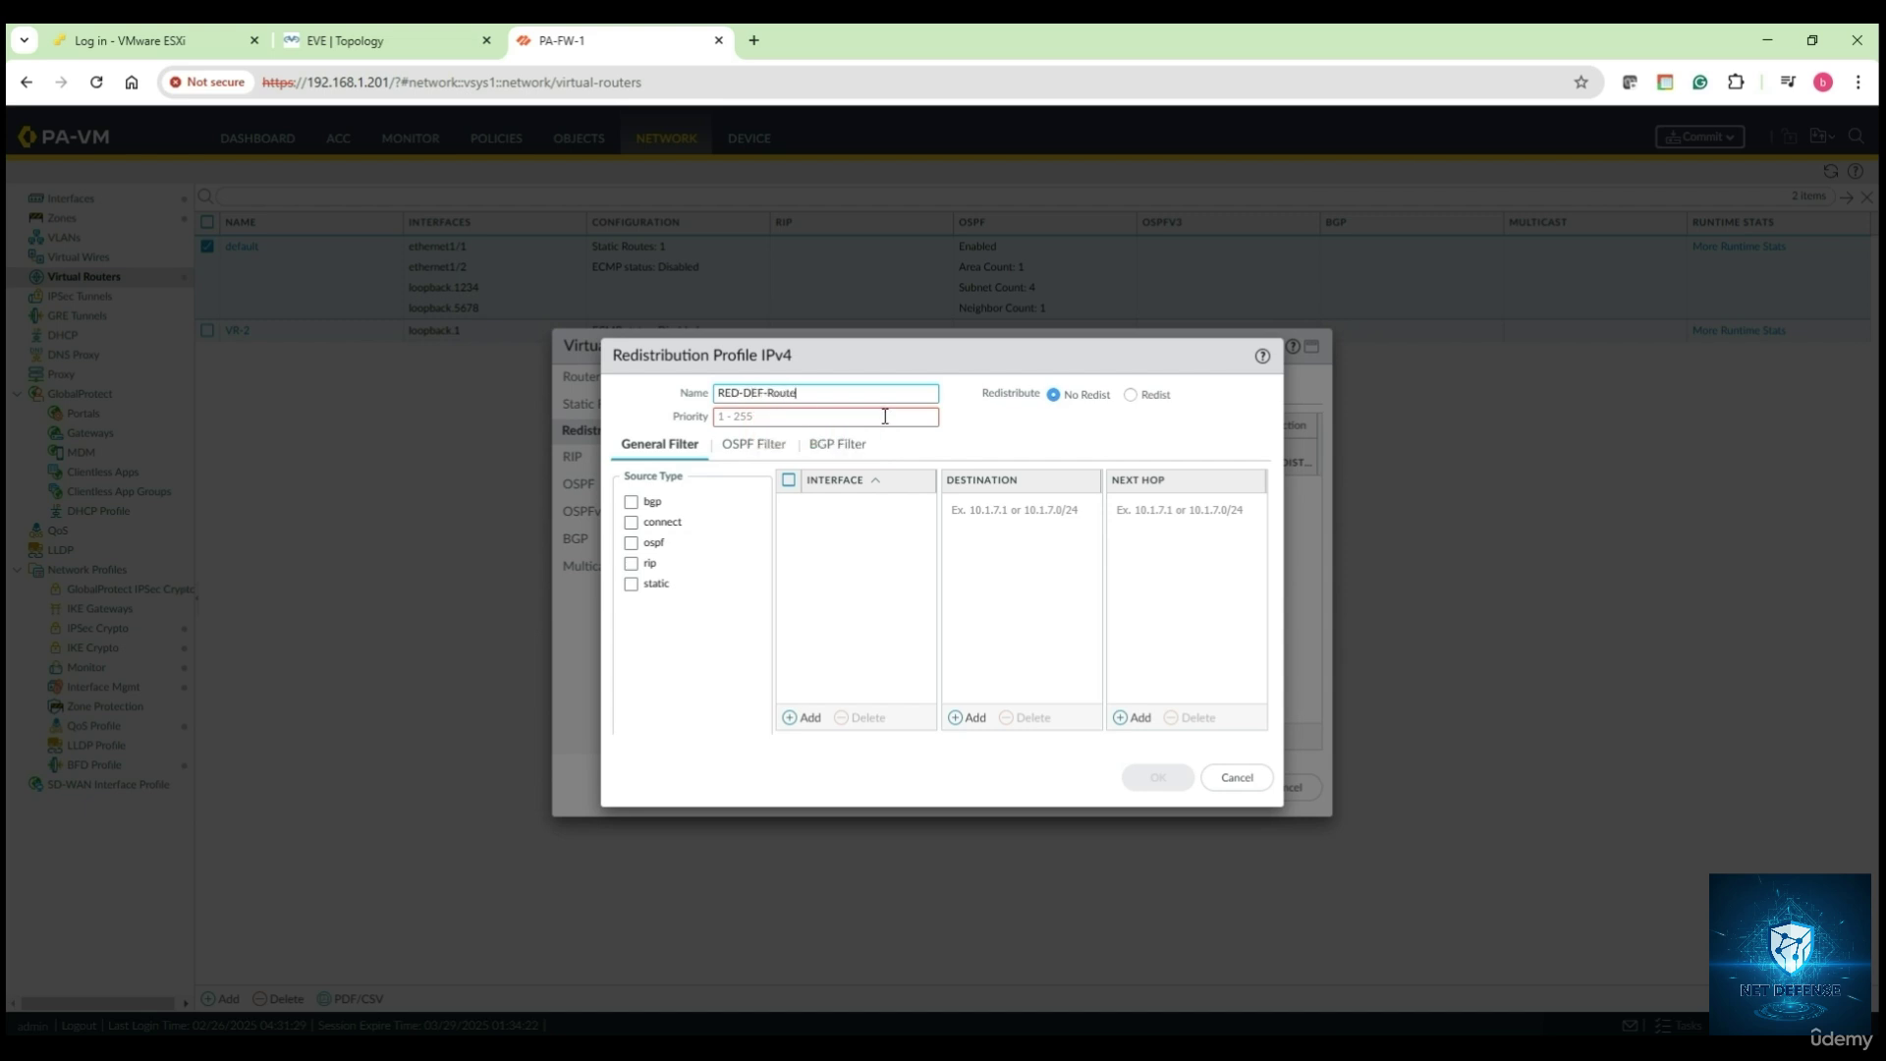
pyautogui.click(776, 423)
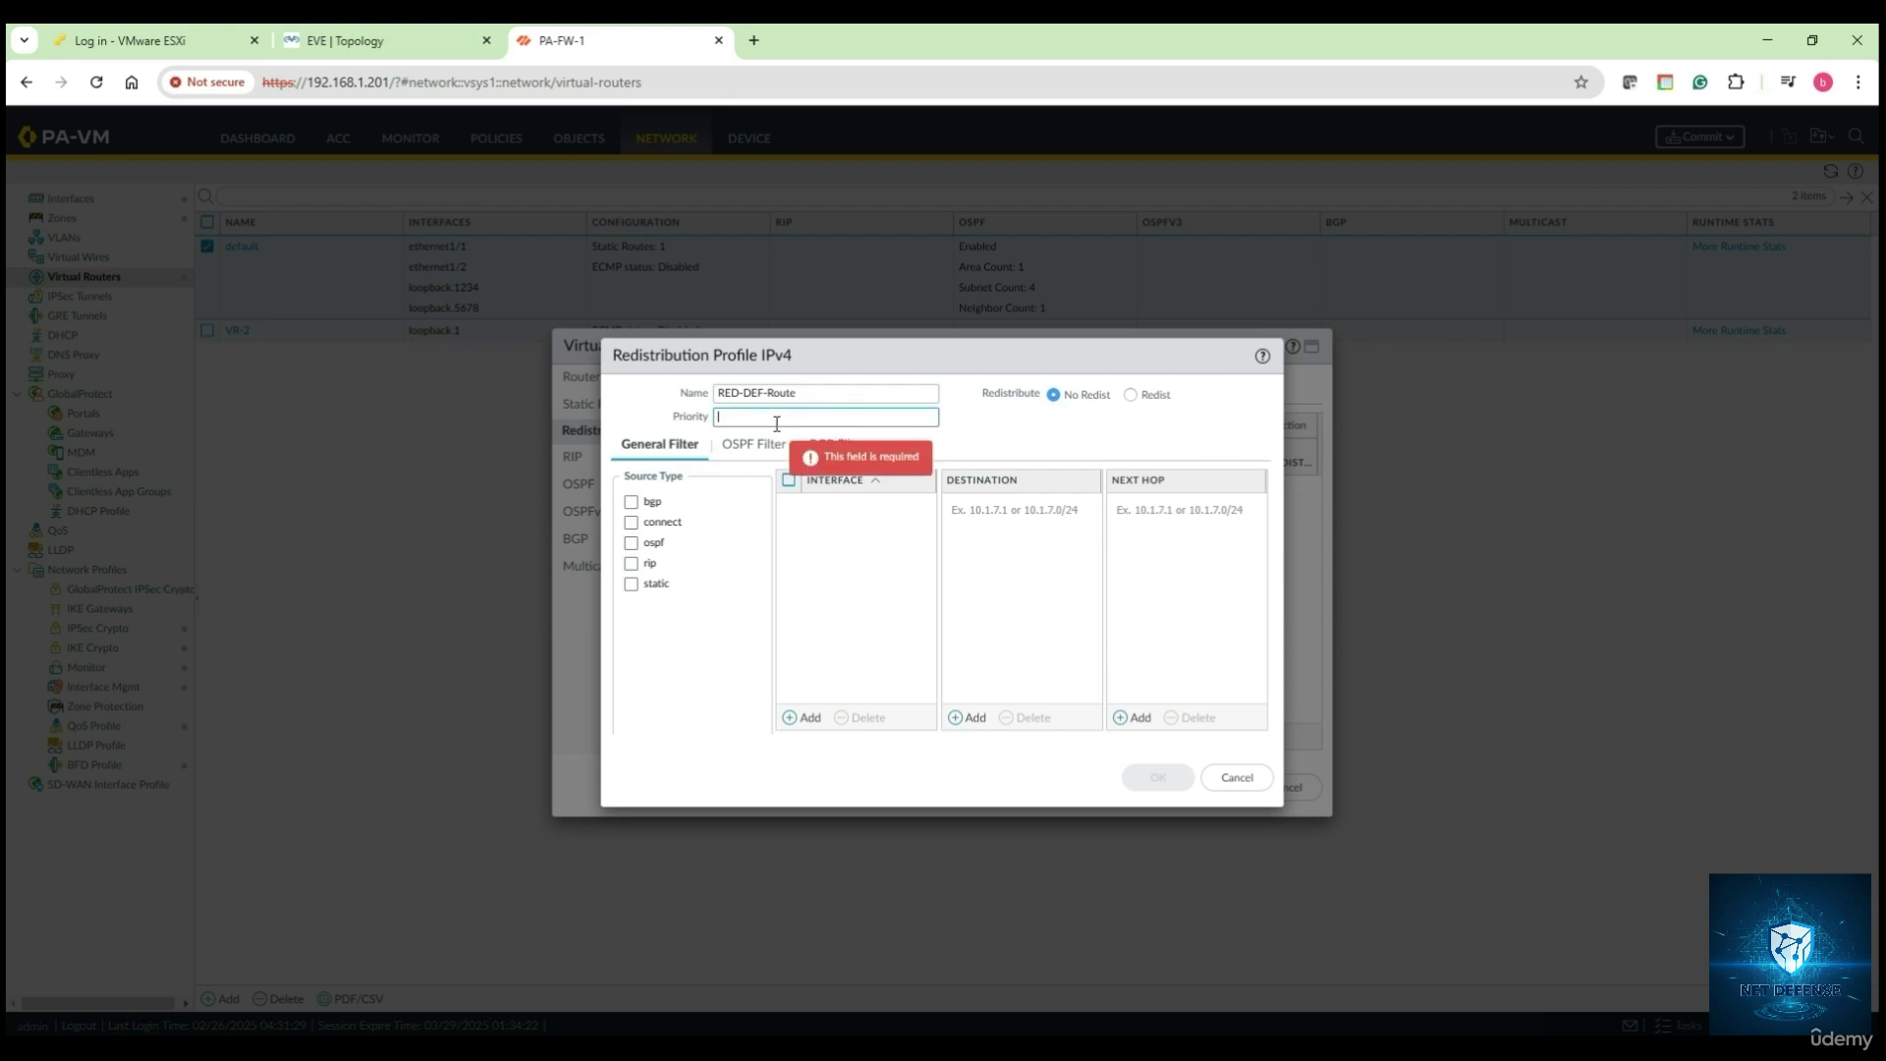
pyautogui.write('1')
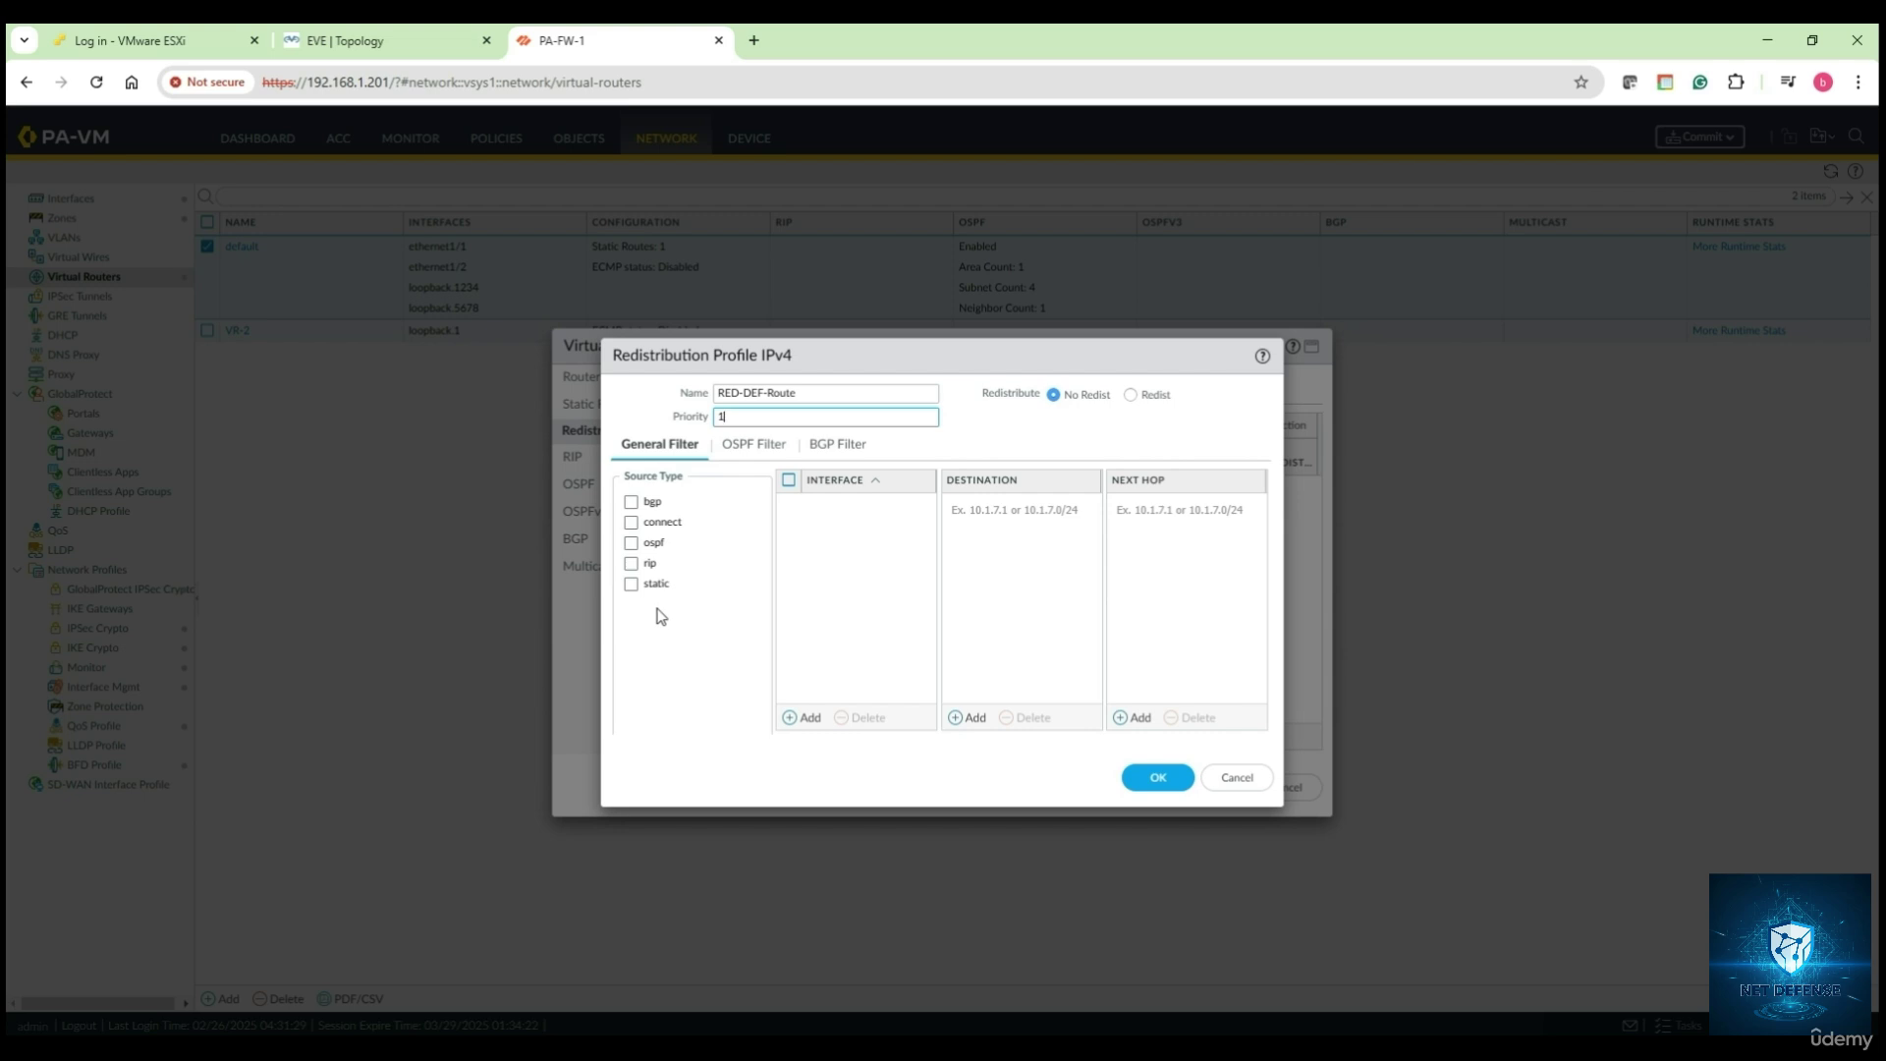
# Step: Select static as the redistribution profile's source type and check its OSPF and BGP filter options
pyautogui.click(631, 585)
pyautogui.click(764, 452)
pyautogui.click(830, 442)
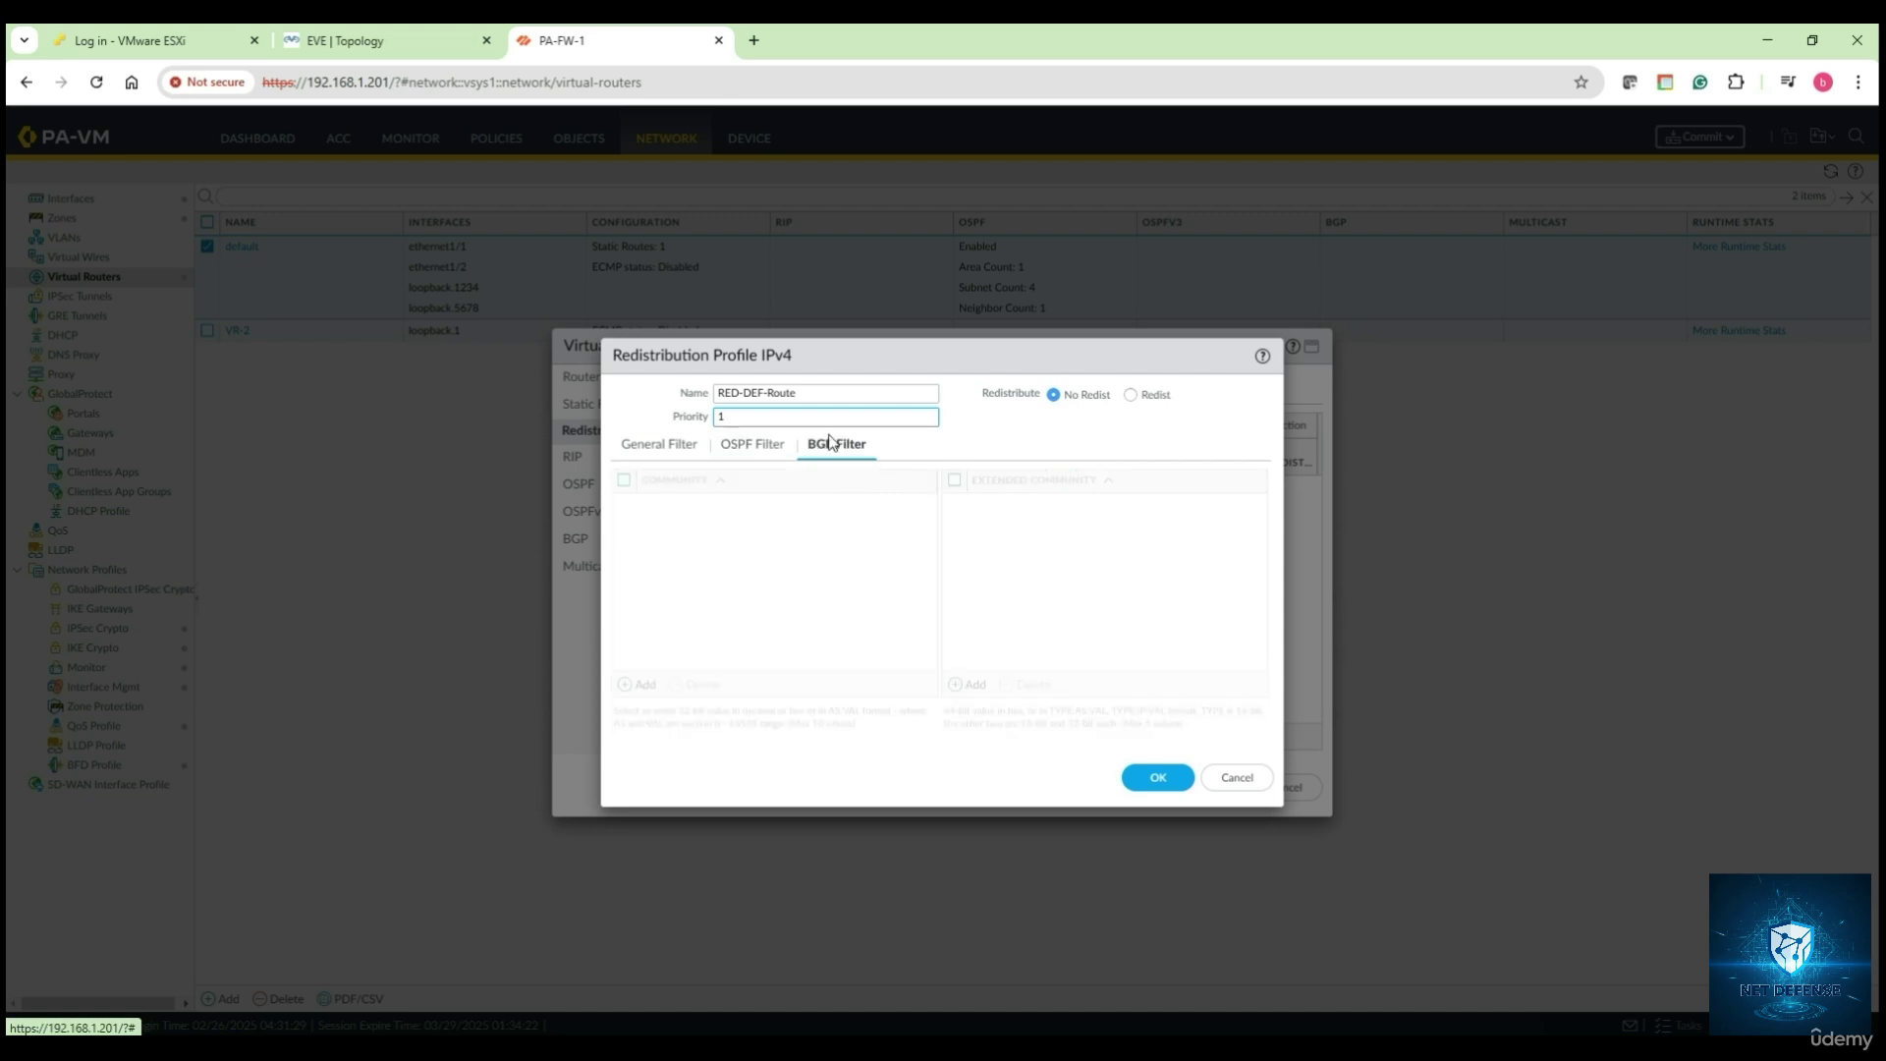
pyautogui.click(756, 445)
pyautogui.click(678, 447)
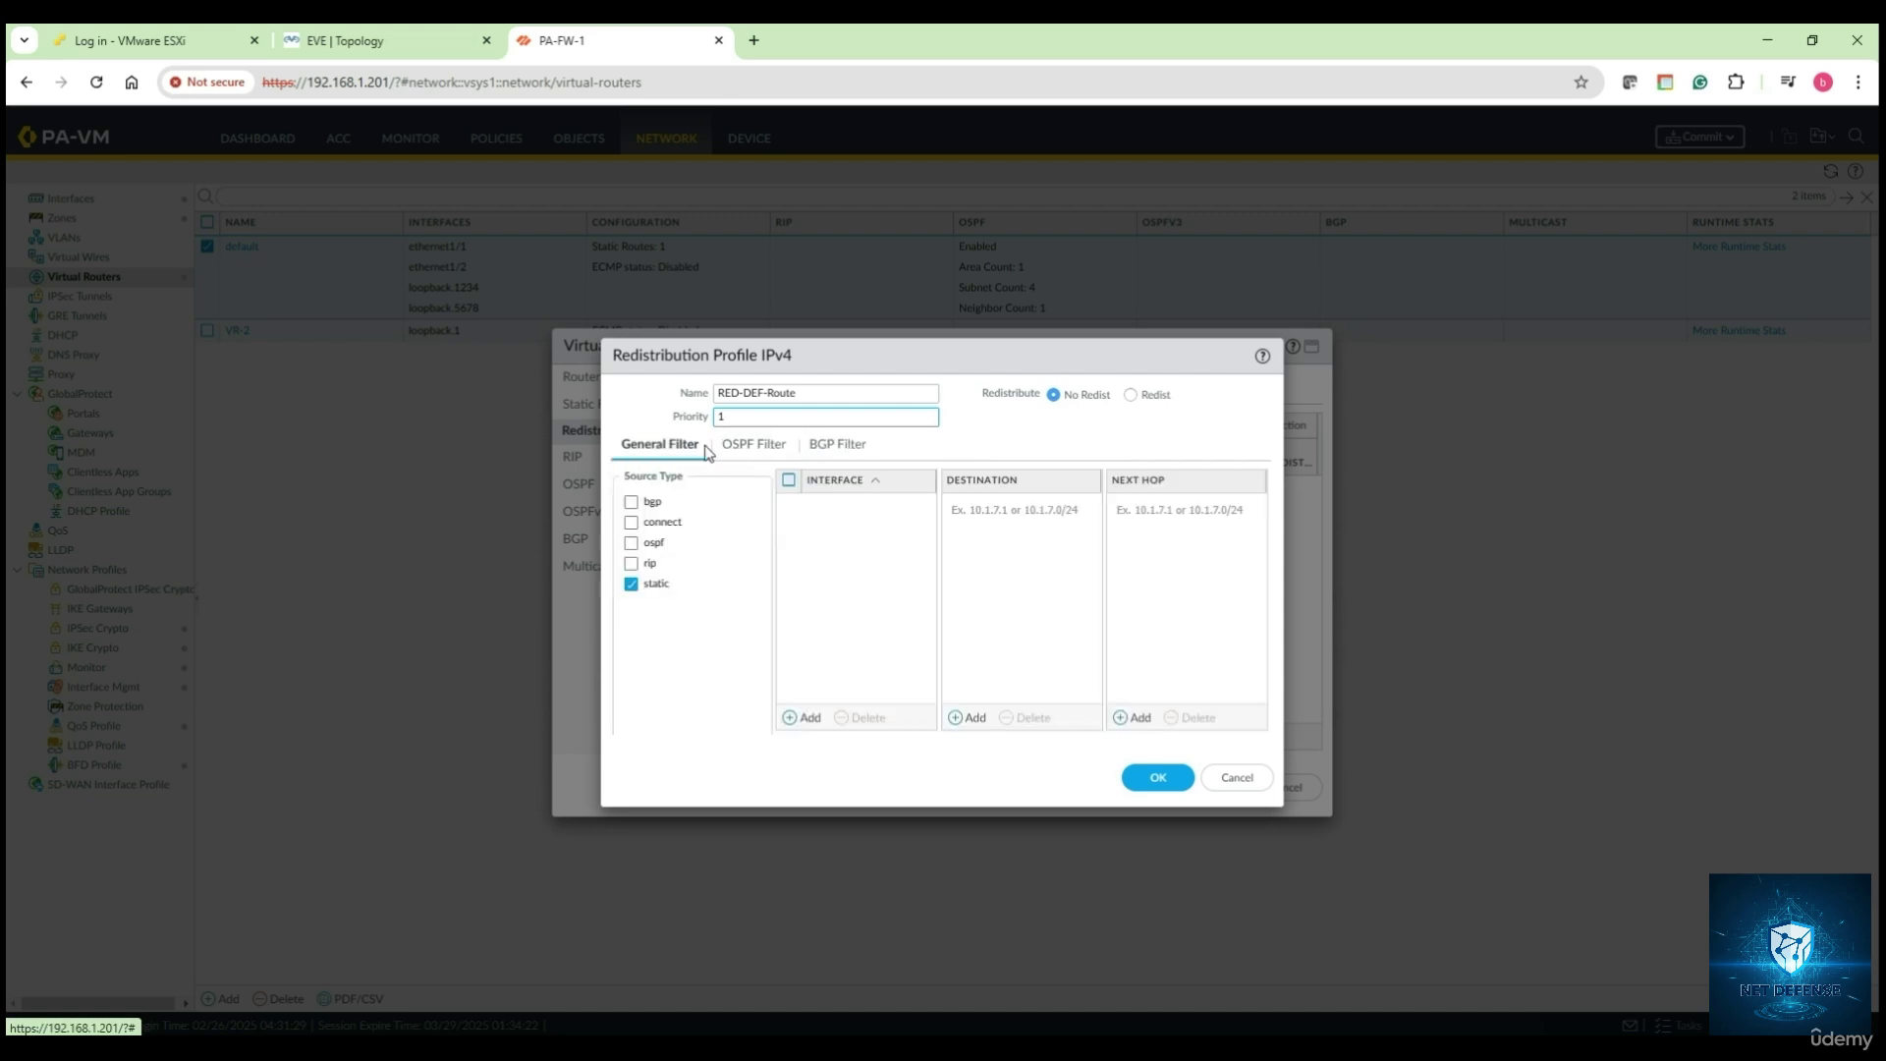
# Step: Set the redistribution profile's action to Redist, accept the profile, and enable Allow Redistribute Default Route in the OSPF export rules
pyautogui.click(1131, 397)
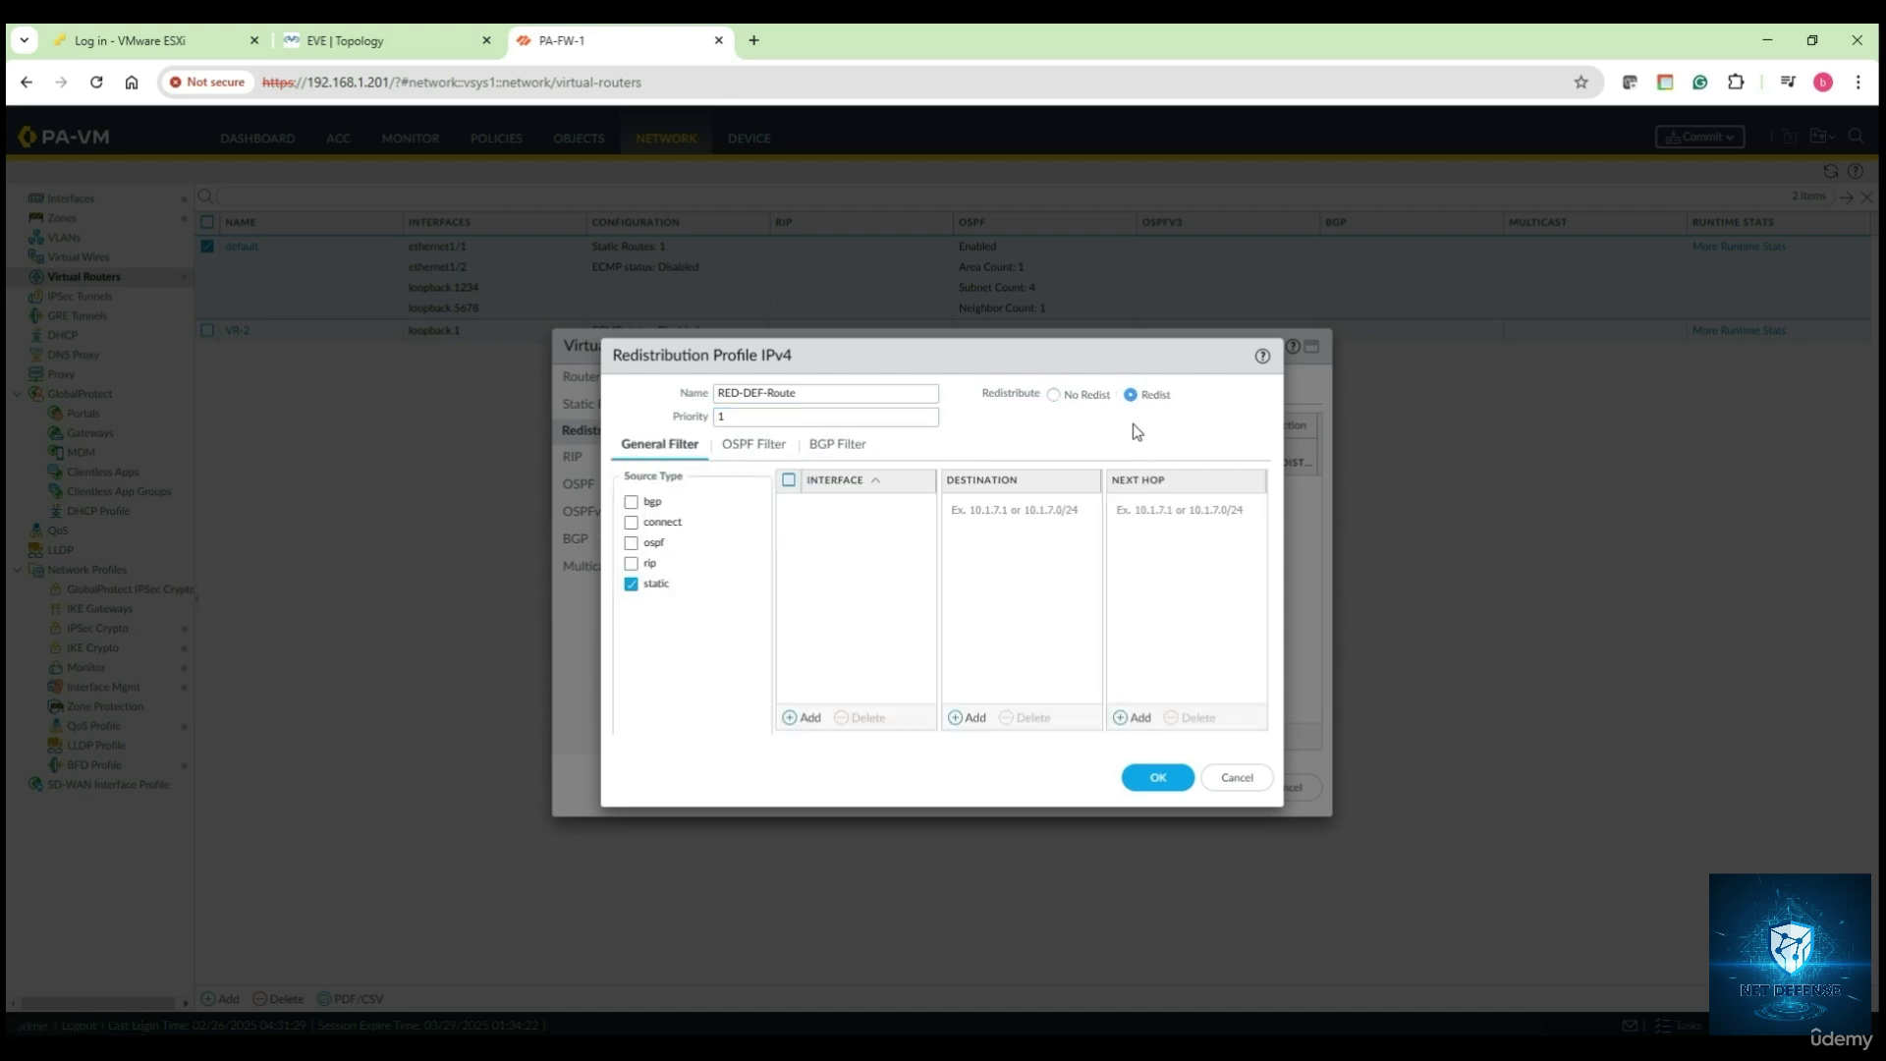
pyautogui.click(1159, 779)
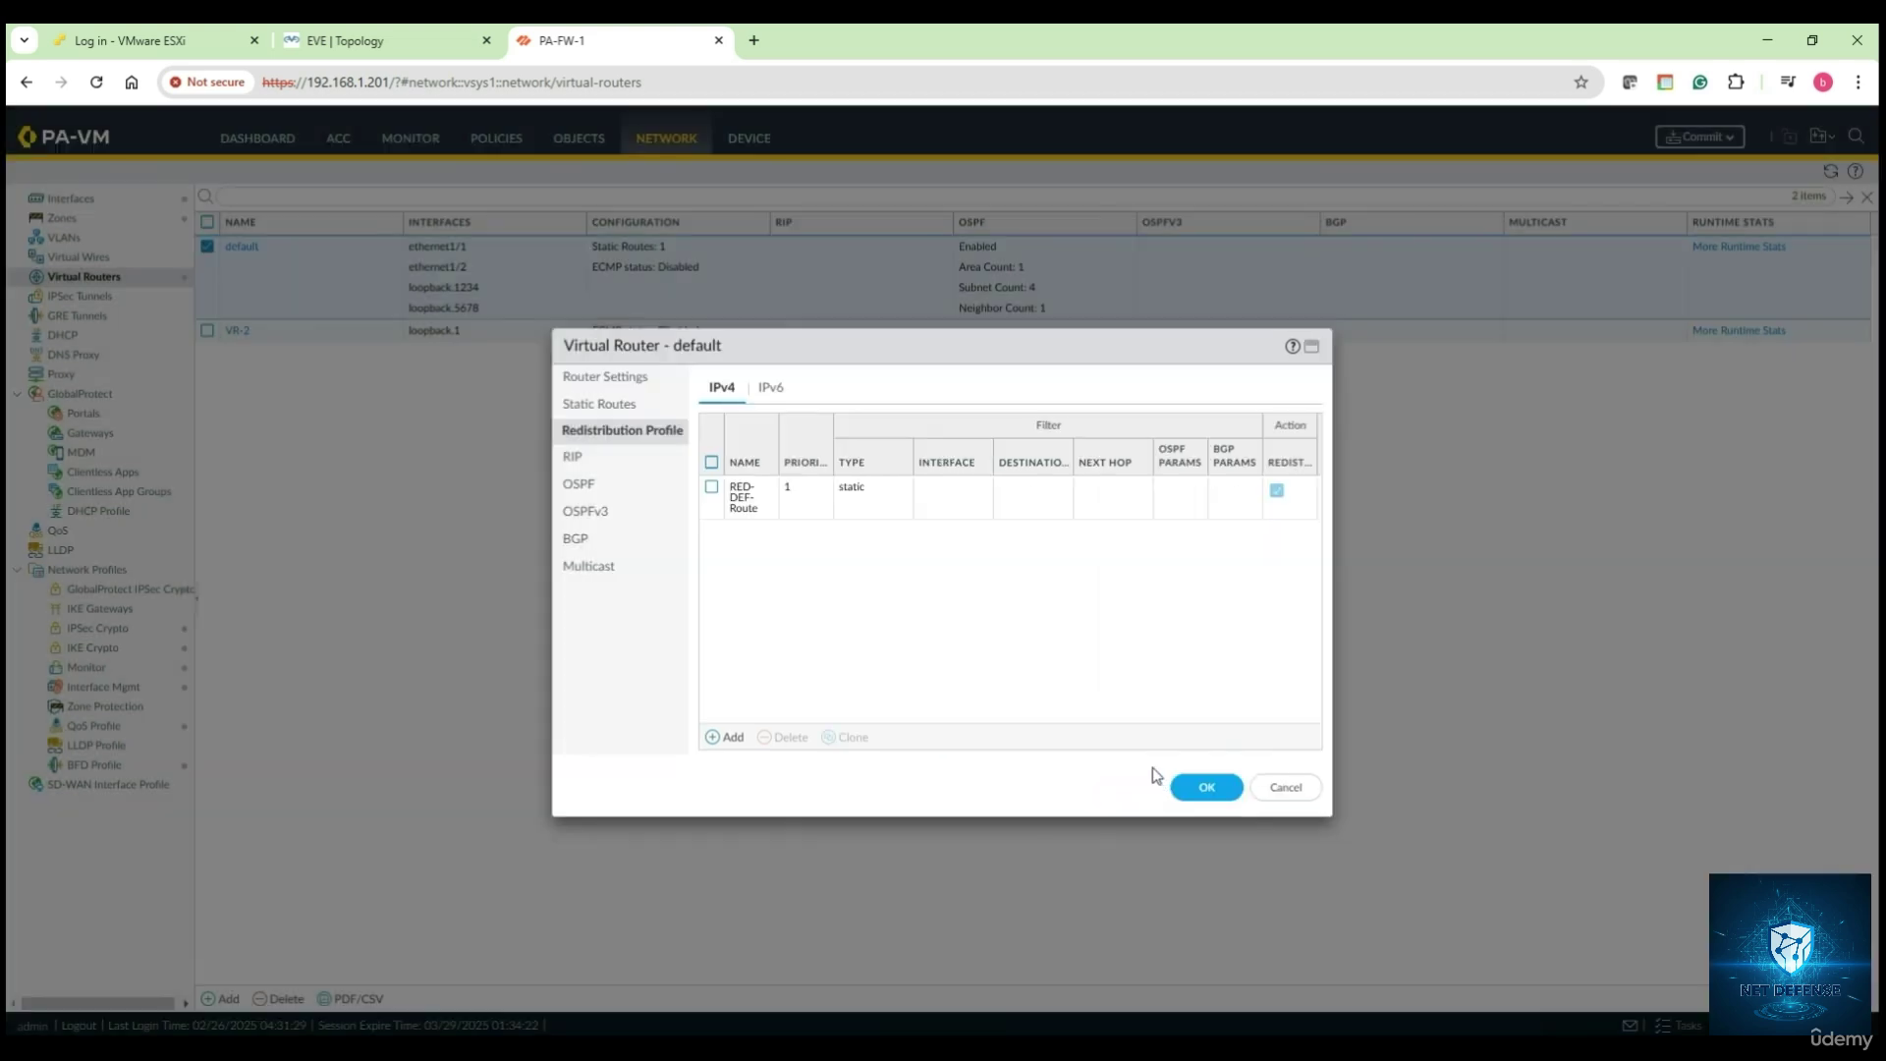
pyautogui.click(603, 489)
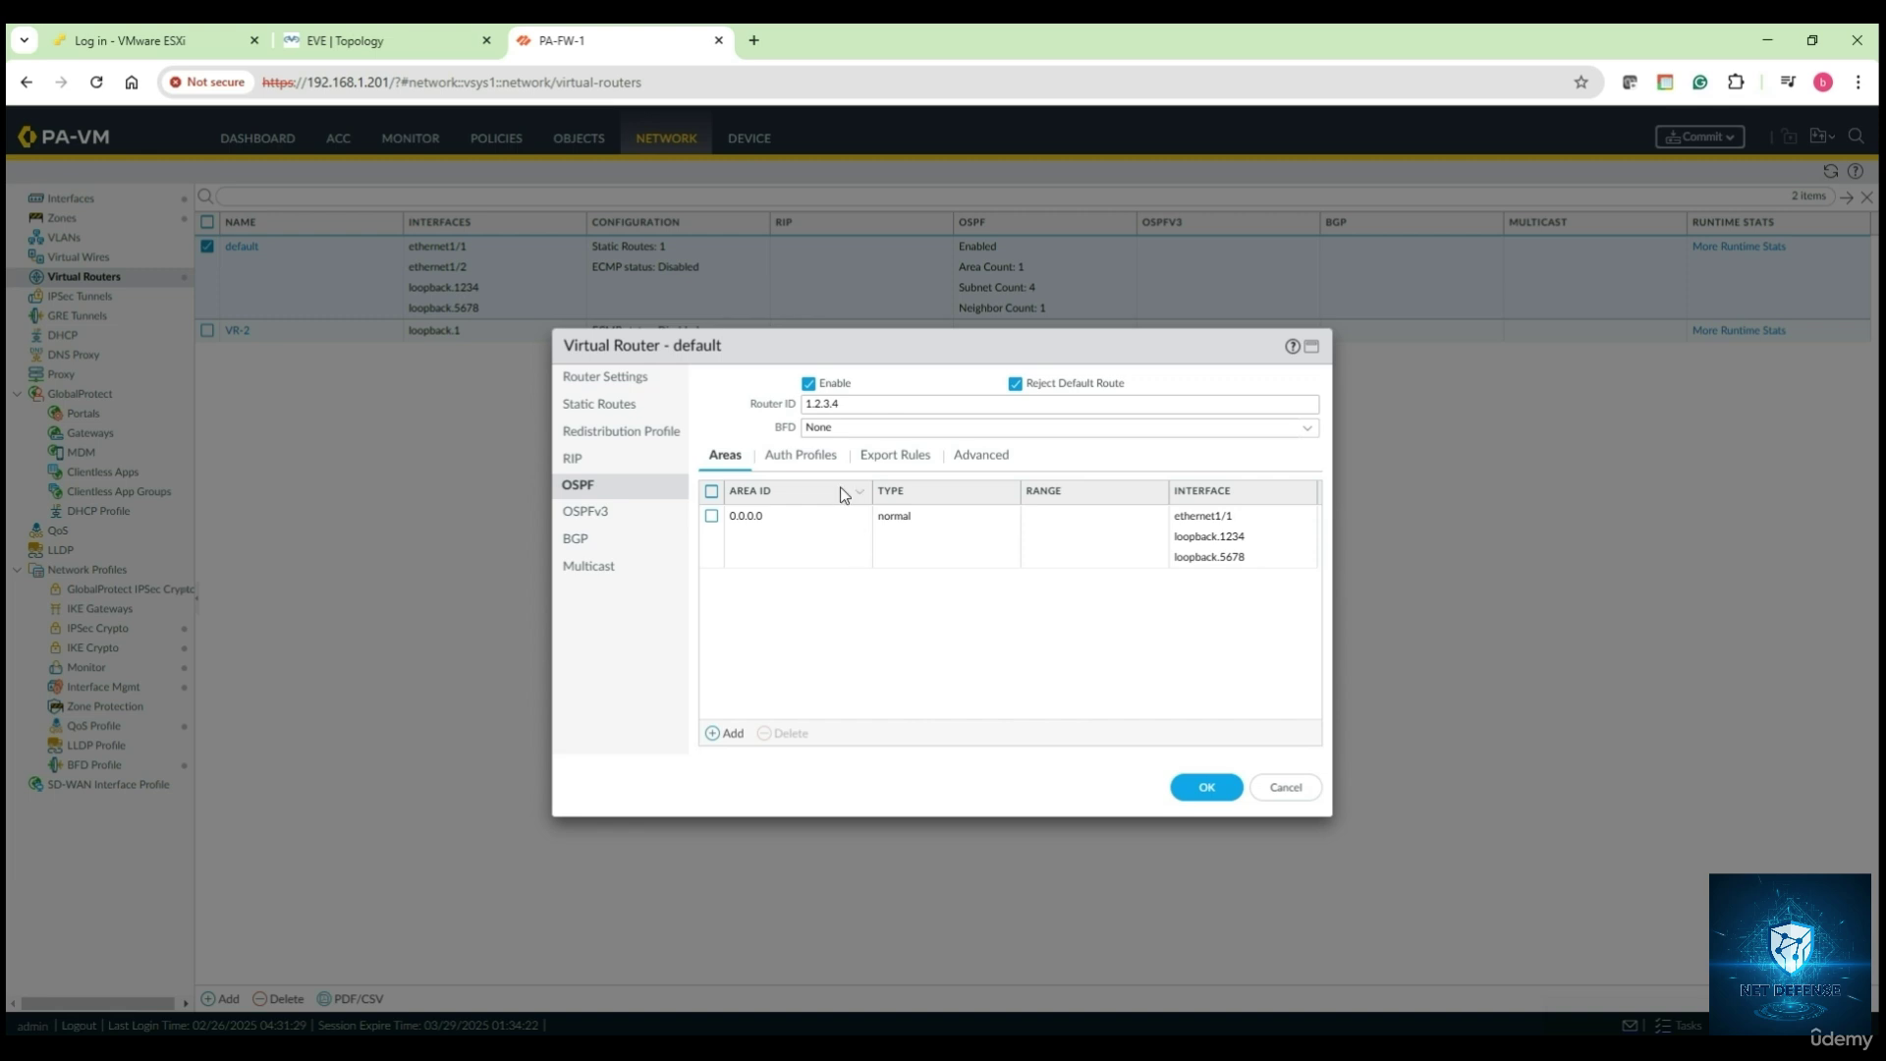
pyautogui.click(909, 462)
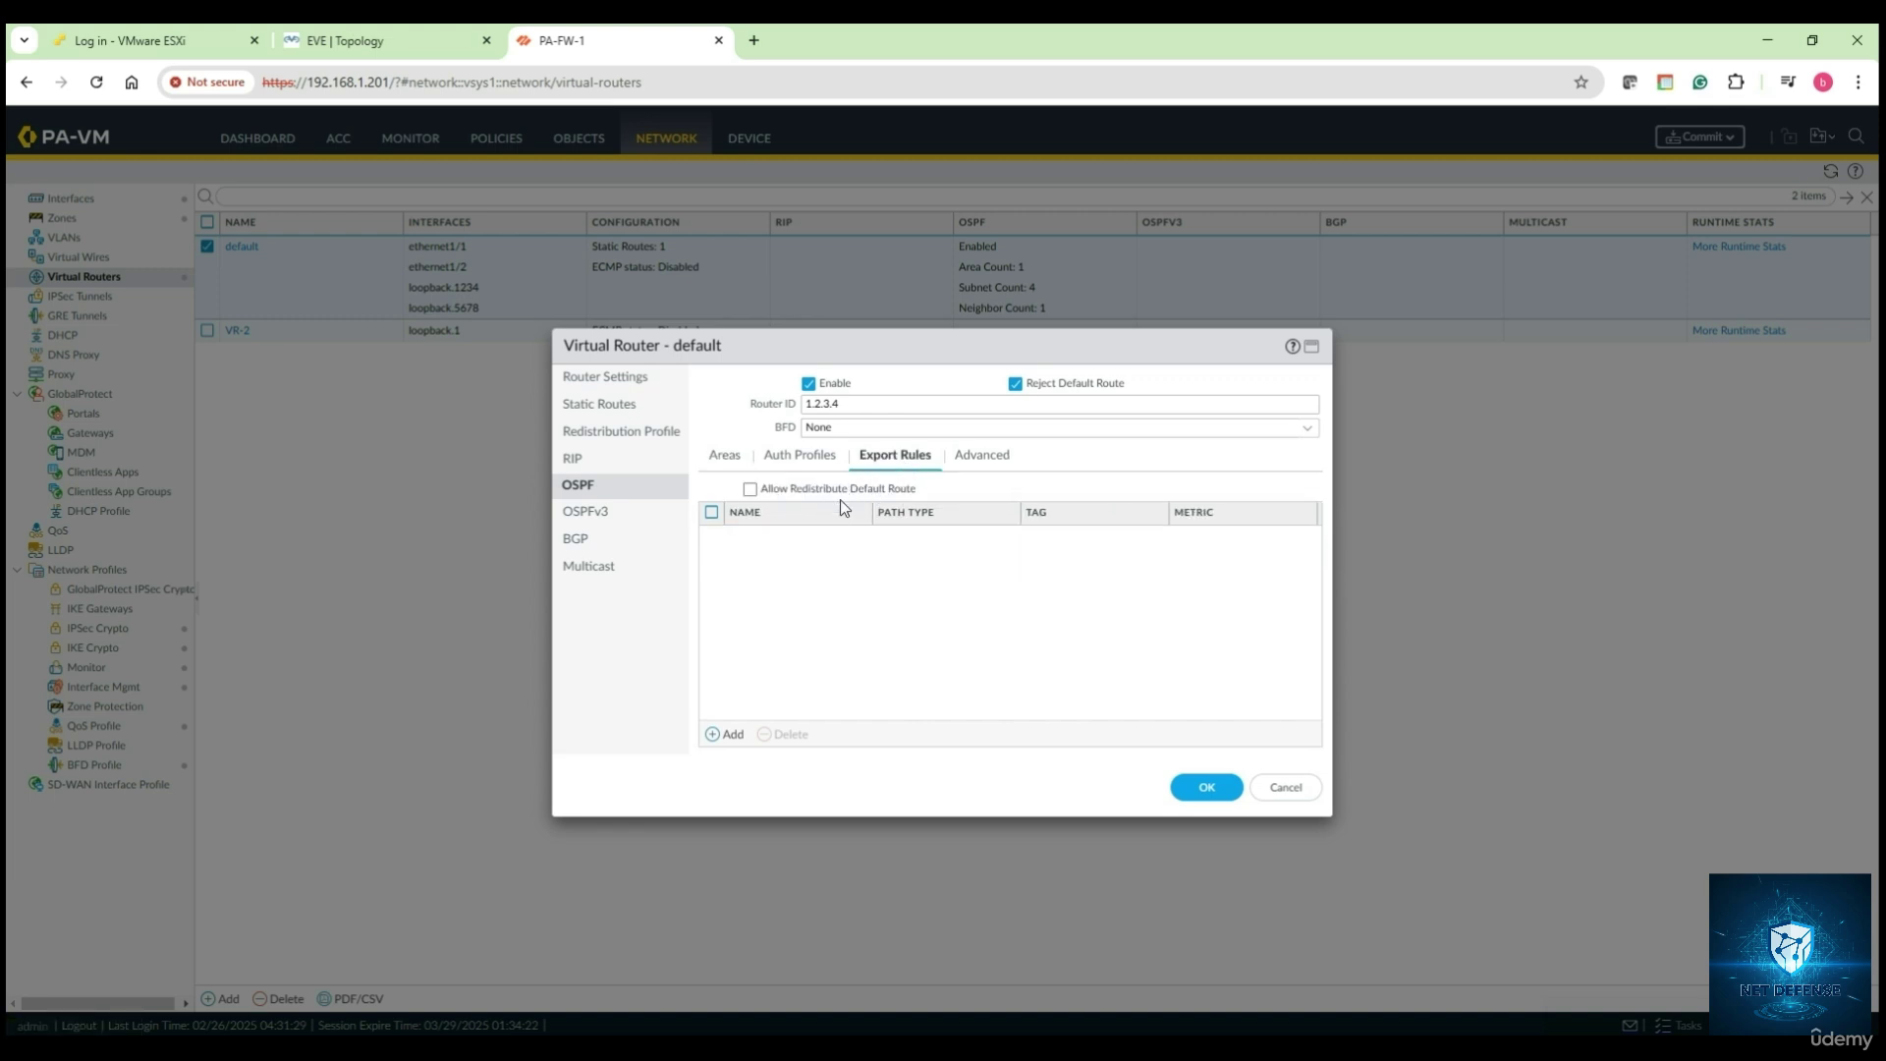
pyautogui.click(752, 491)
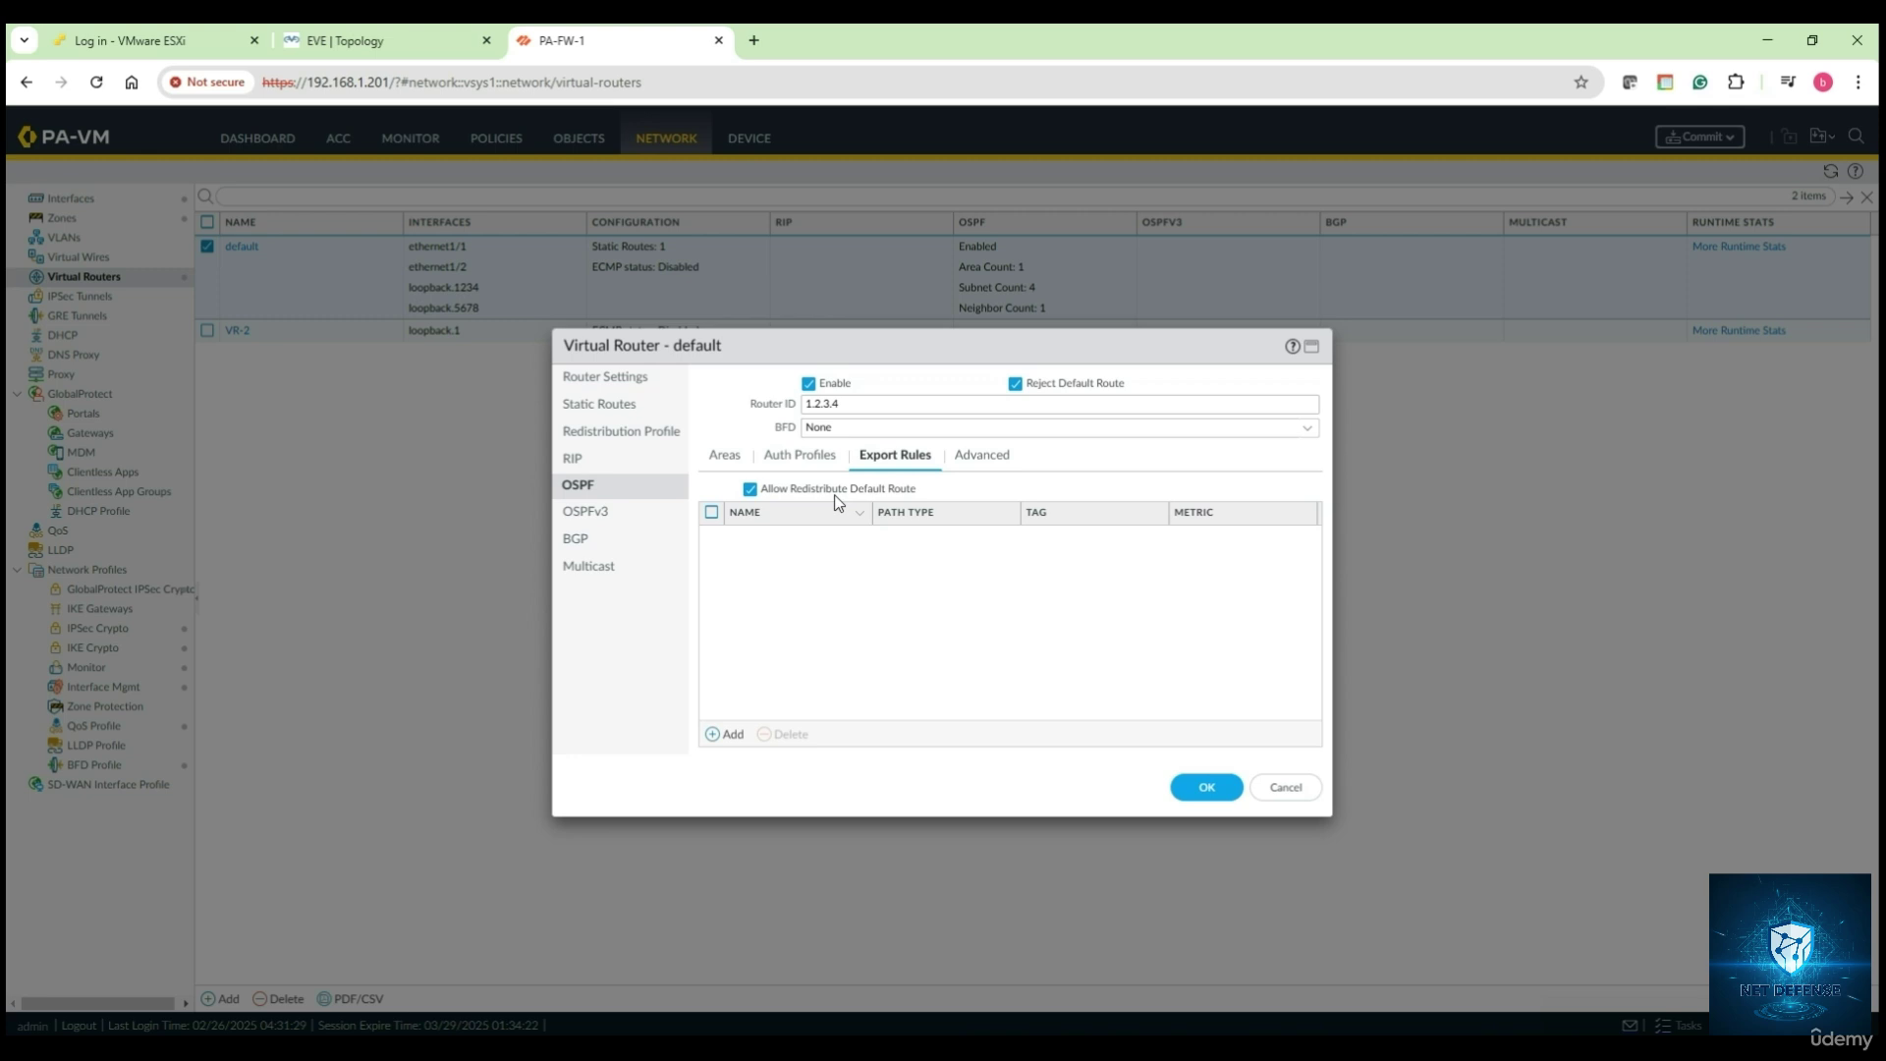
# Step: Review the default virtual router's OSPF areas, authentication profiles, export rules and advanced settings
pyautogui.click(727, 455)
pyautogui.click(799, 455)
pyautogui.click(881, 456)
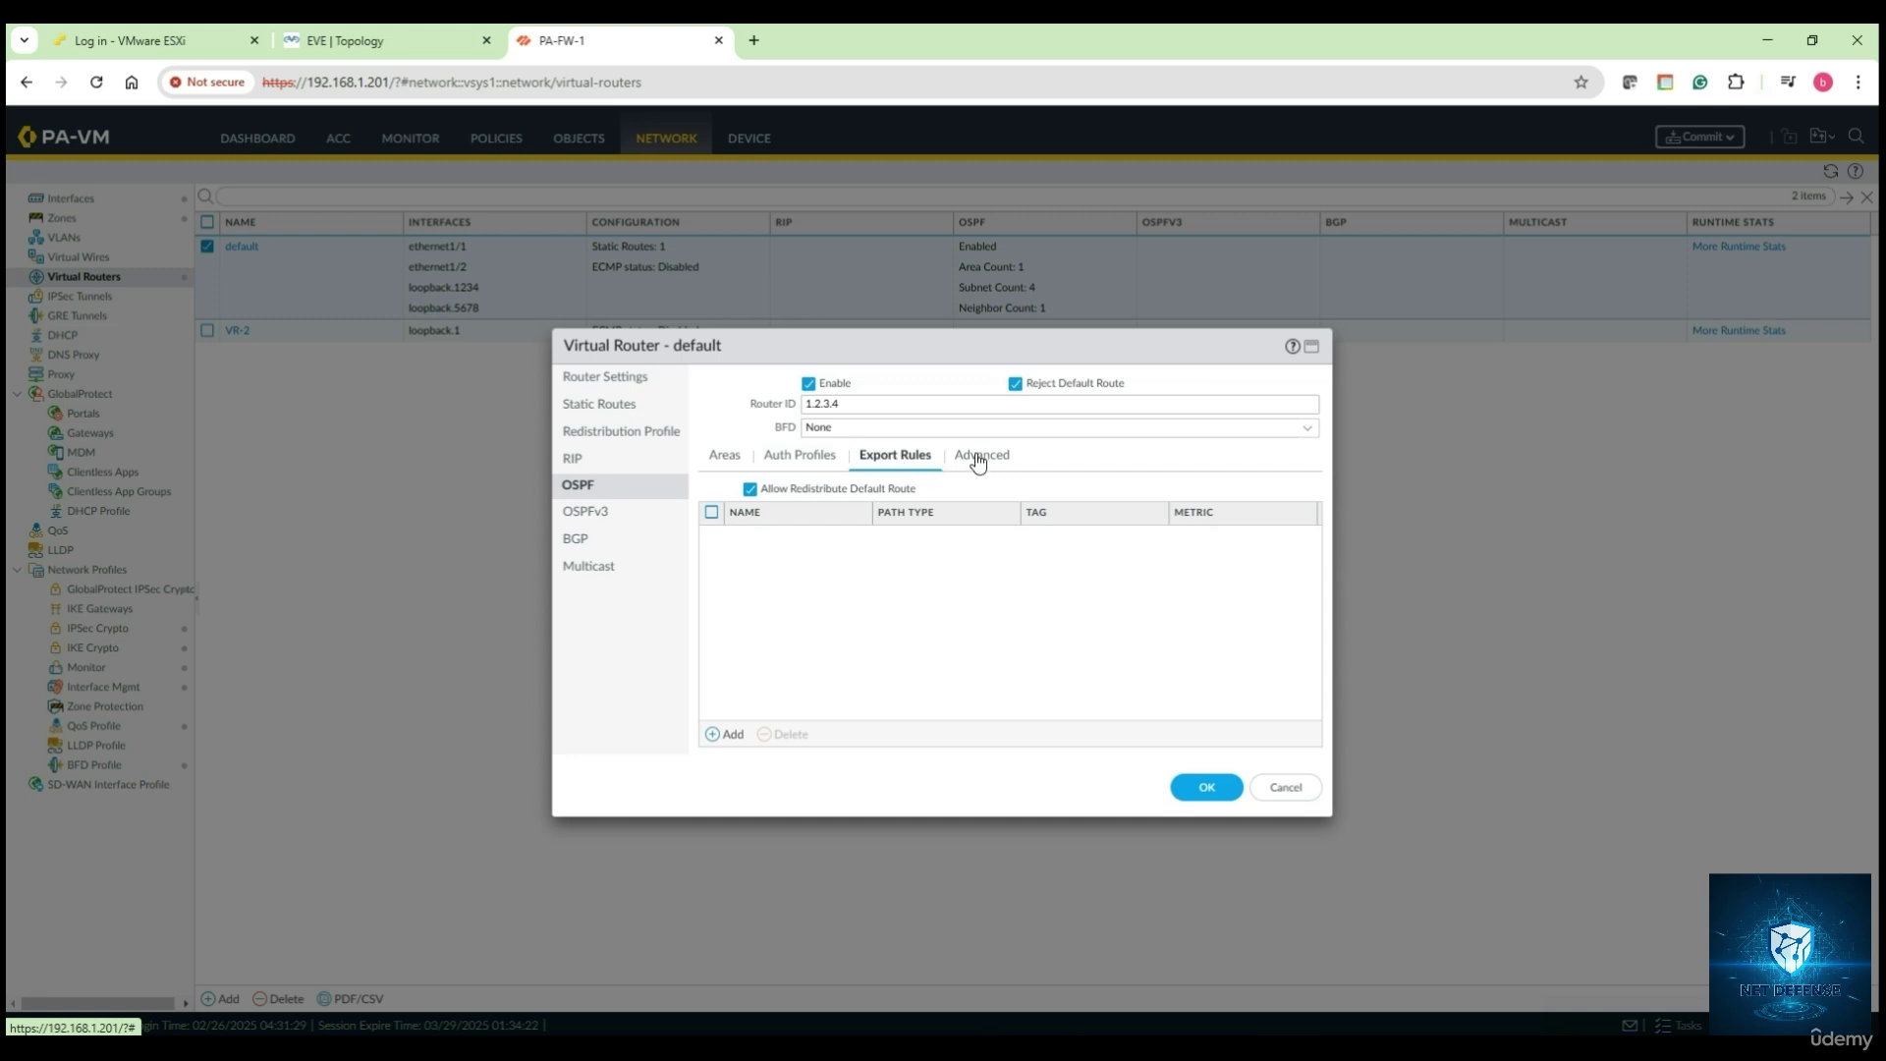
pyautogui.click(974, 456)
pyautogui.click(886, 457)
pyautogui.click(814, 461)
pyautogui.click(733, 462)
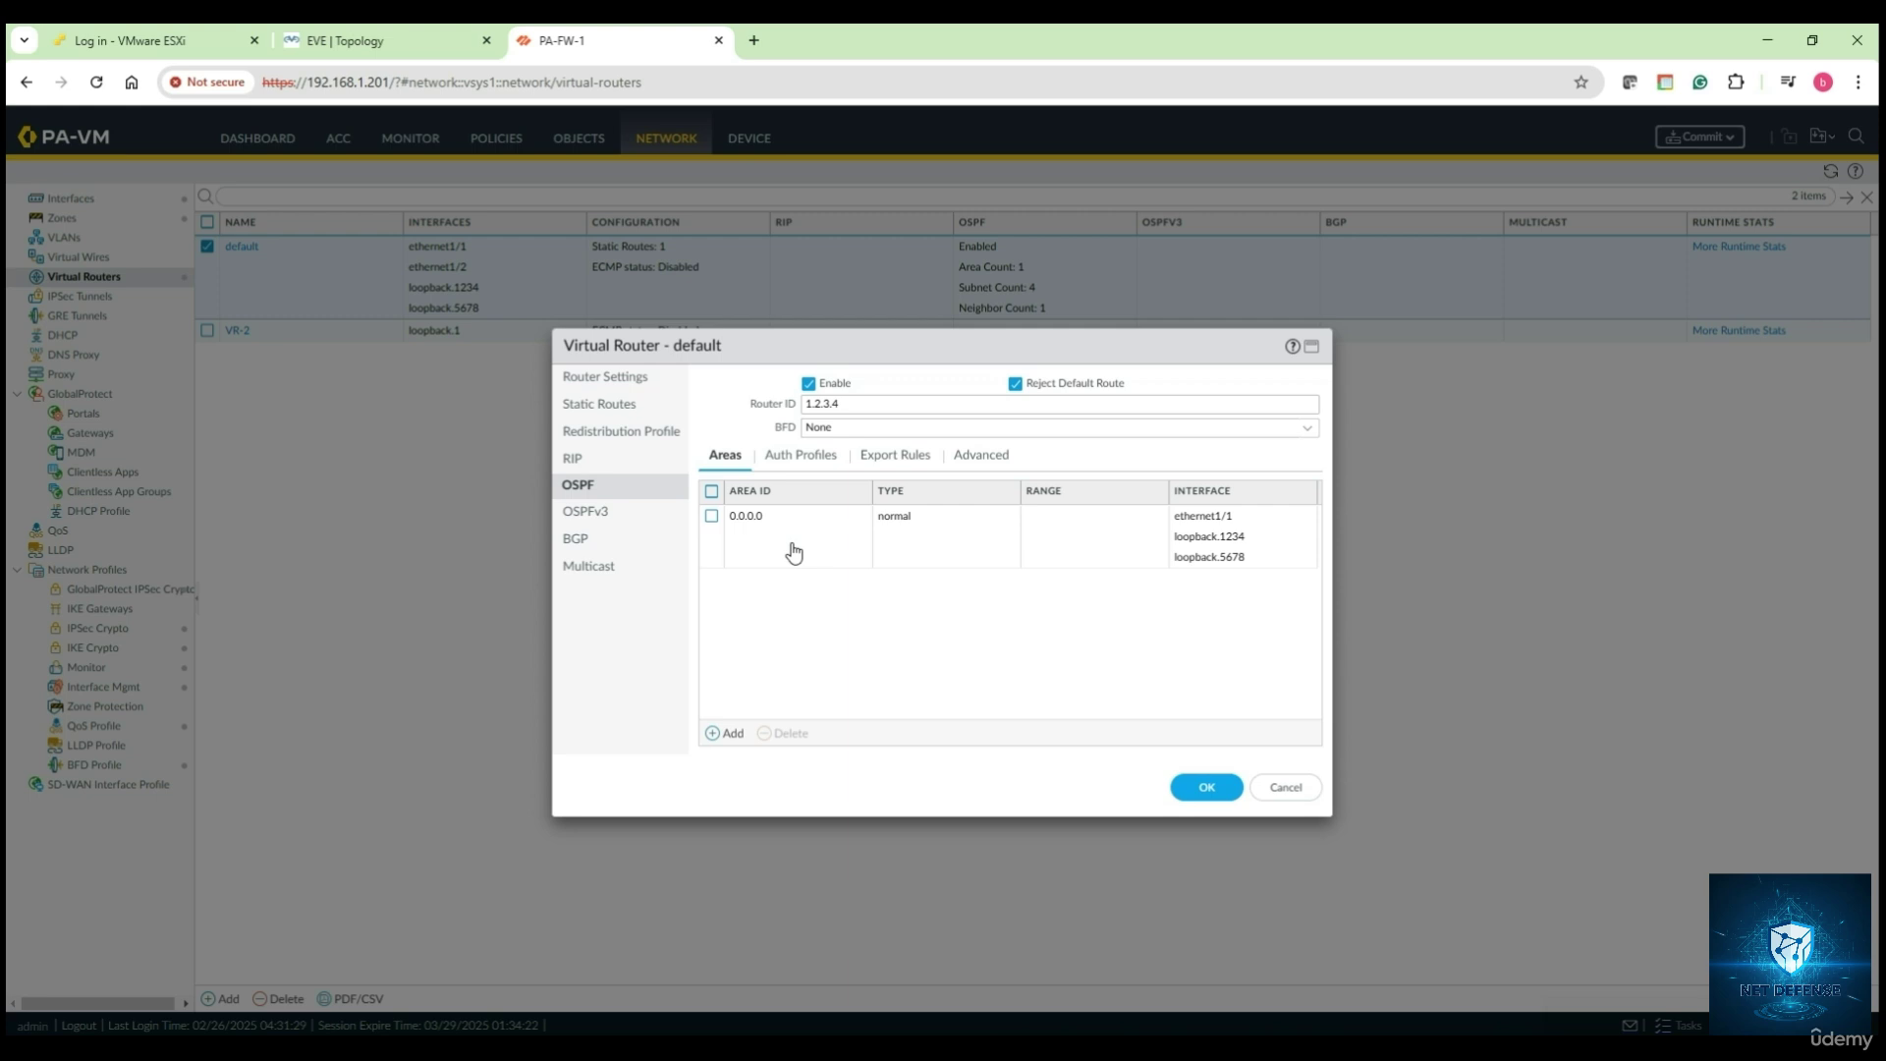
# Step: Add an OSPF export rule for RED-DEF-Route with path type Ext 2 and accept the default virtual router's settings
pyautogui.click(880, 457)
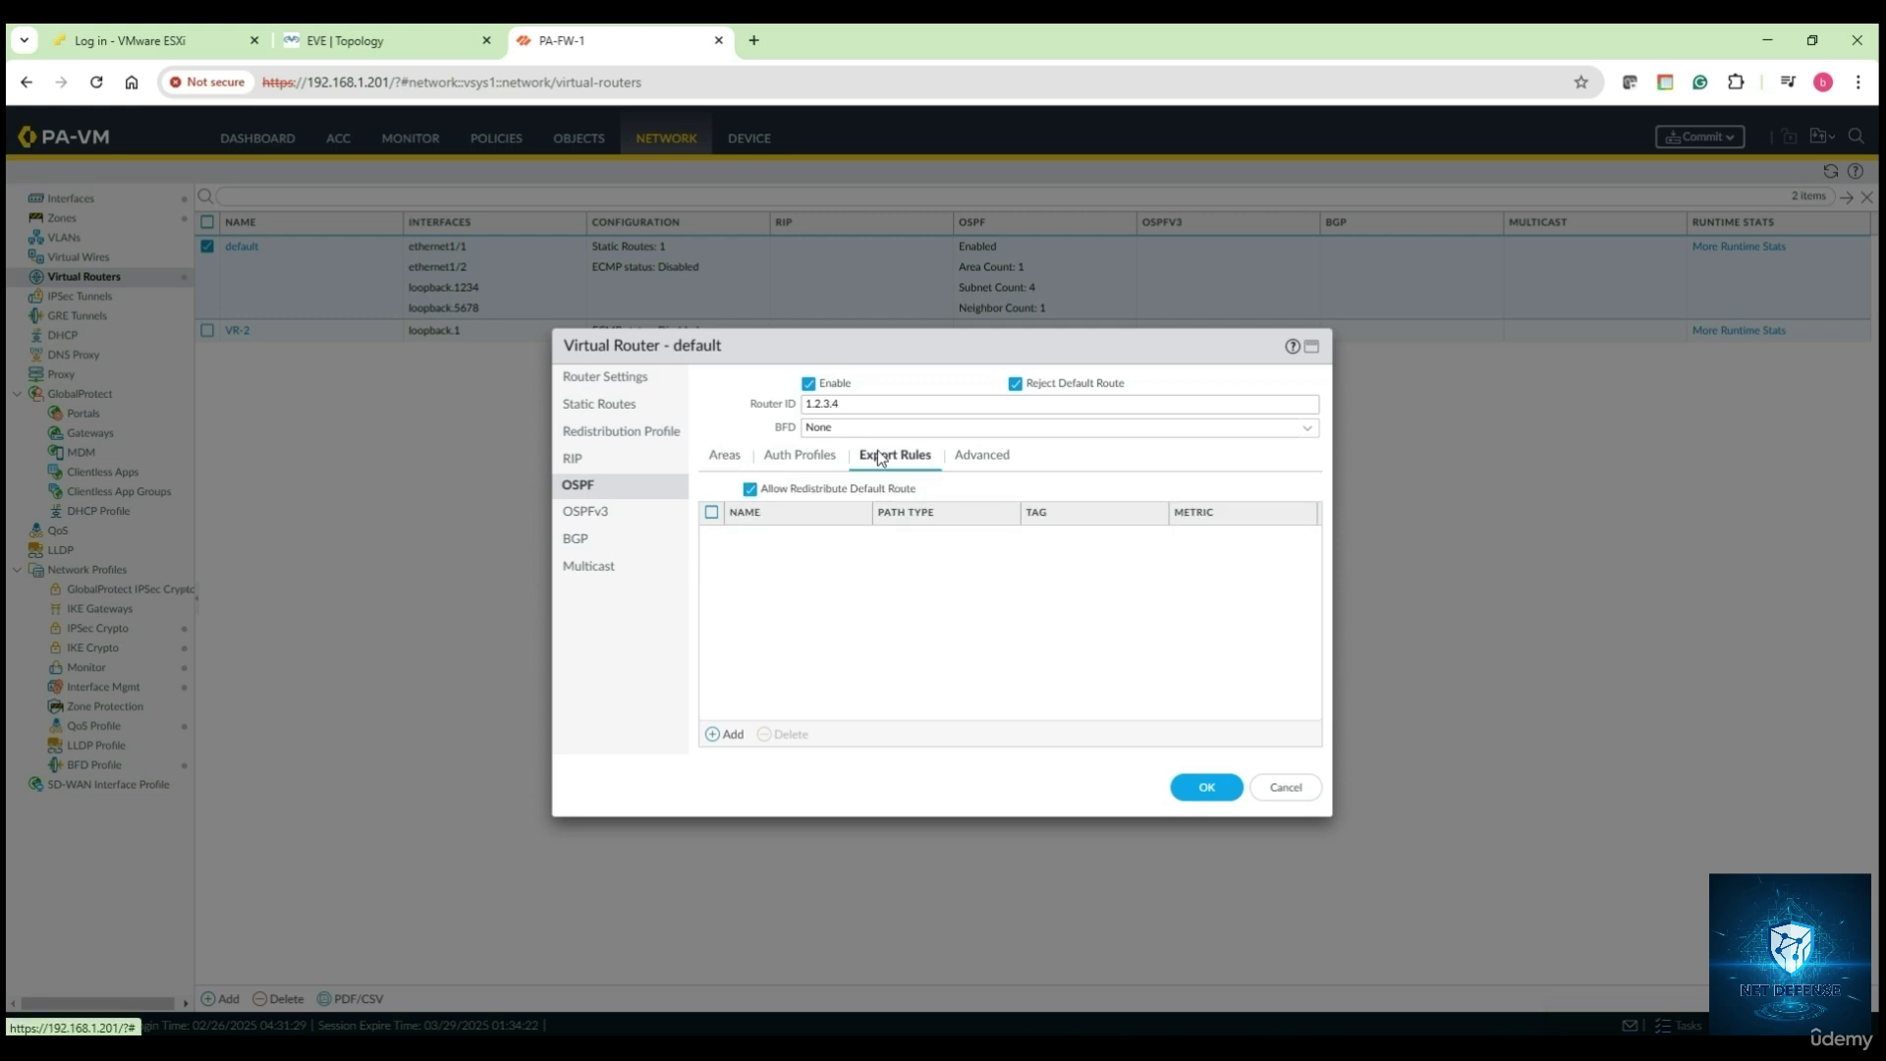
pyautogui.click(726, 734)
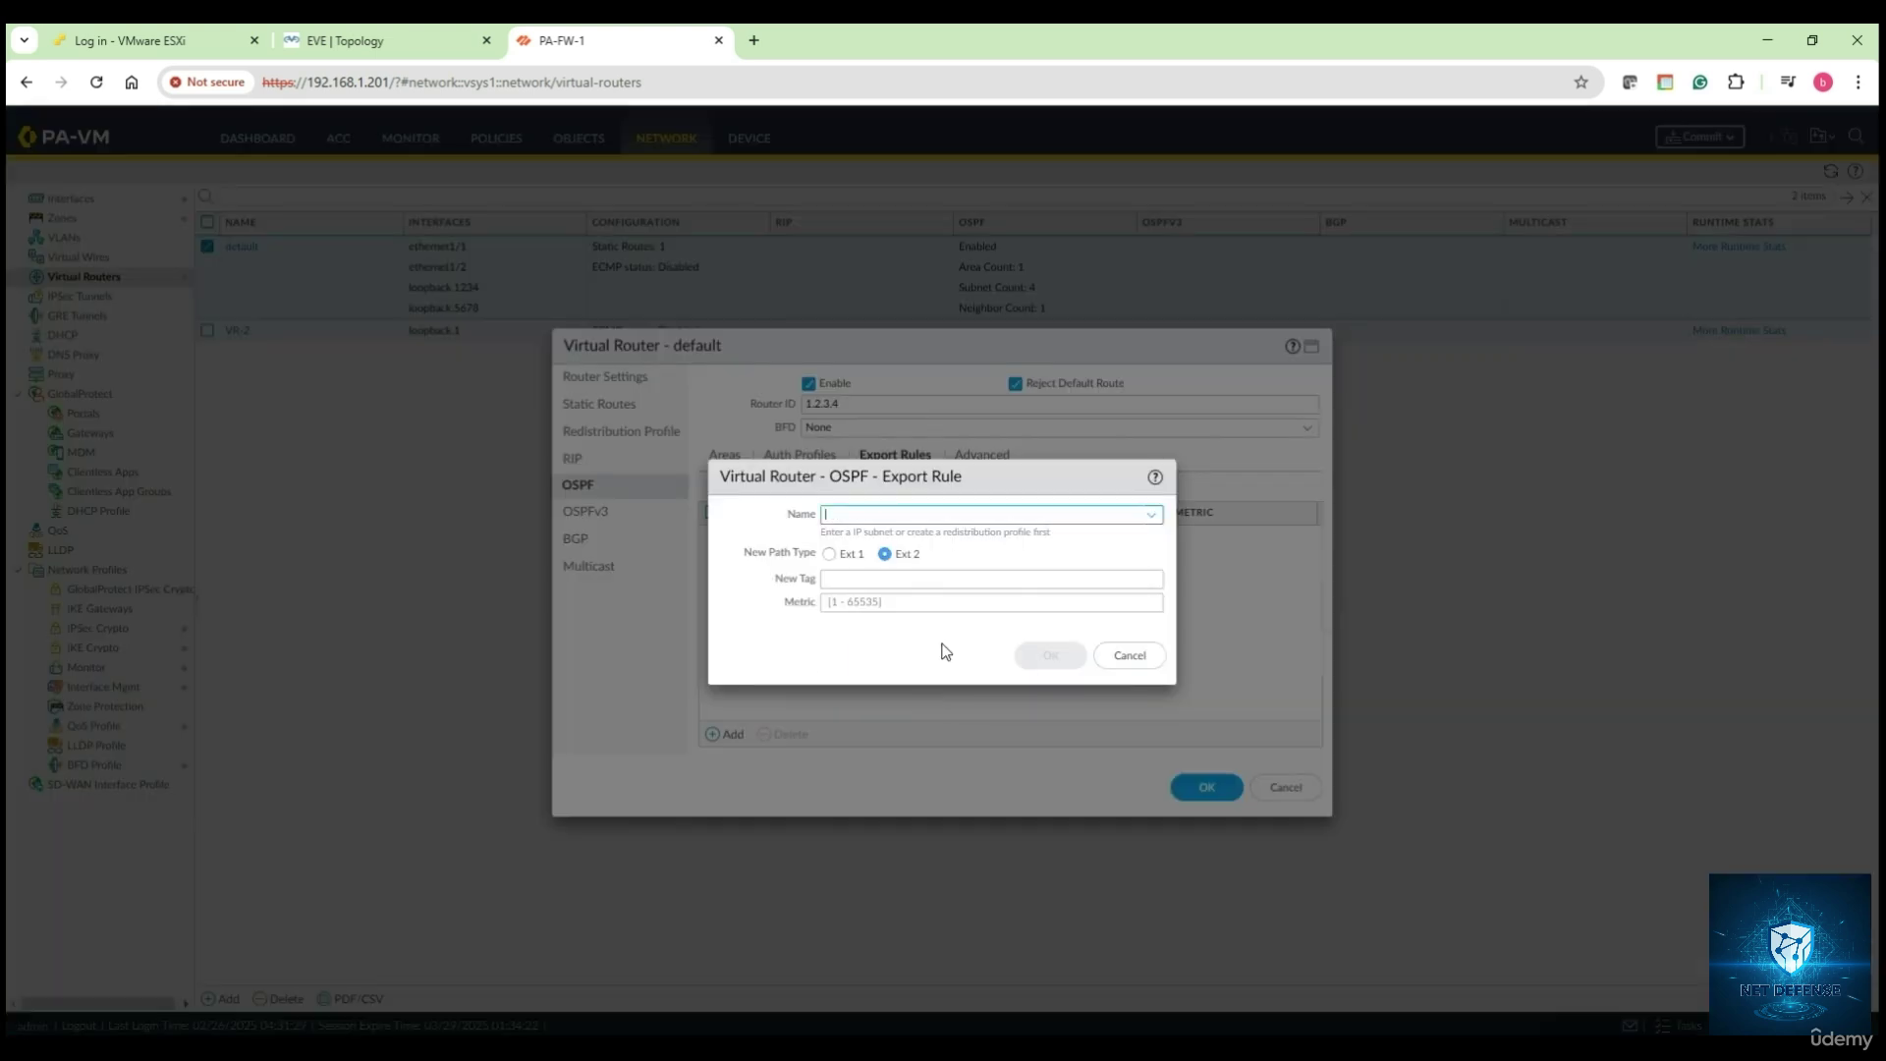
pyautogui.click(1151, 515)
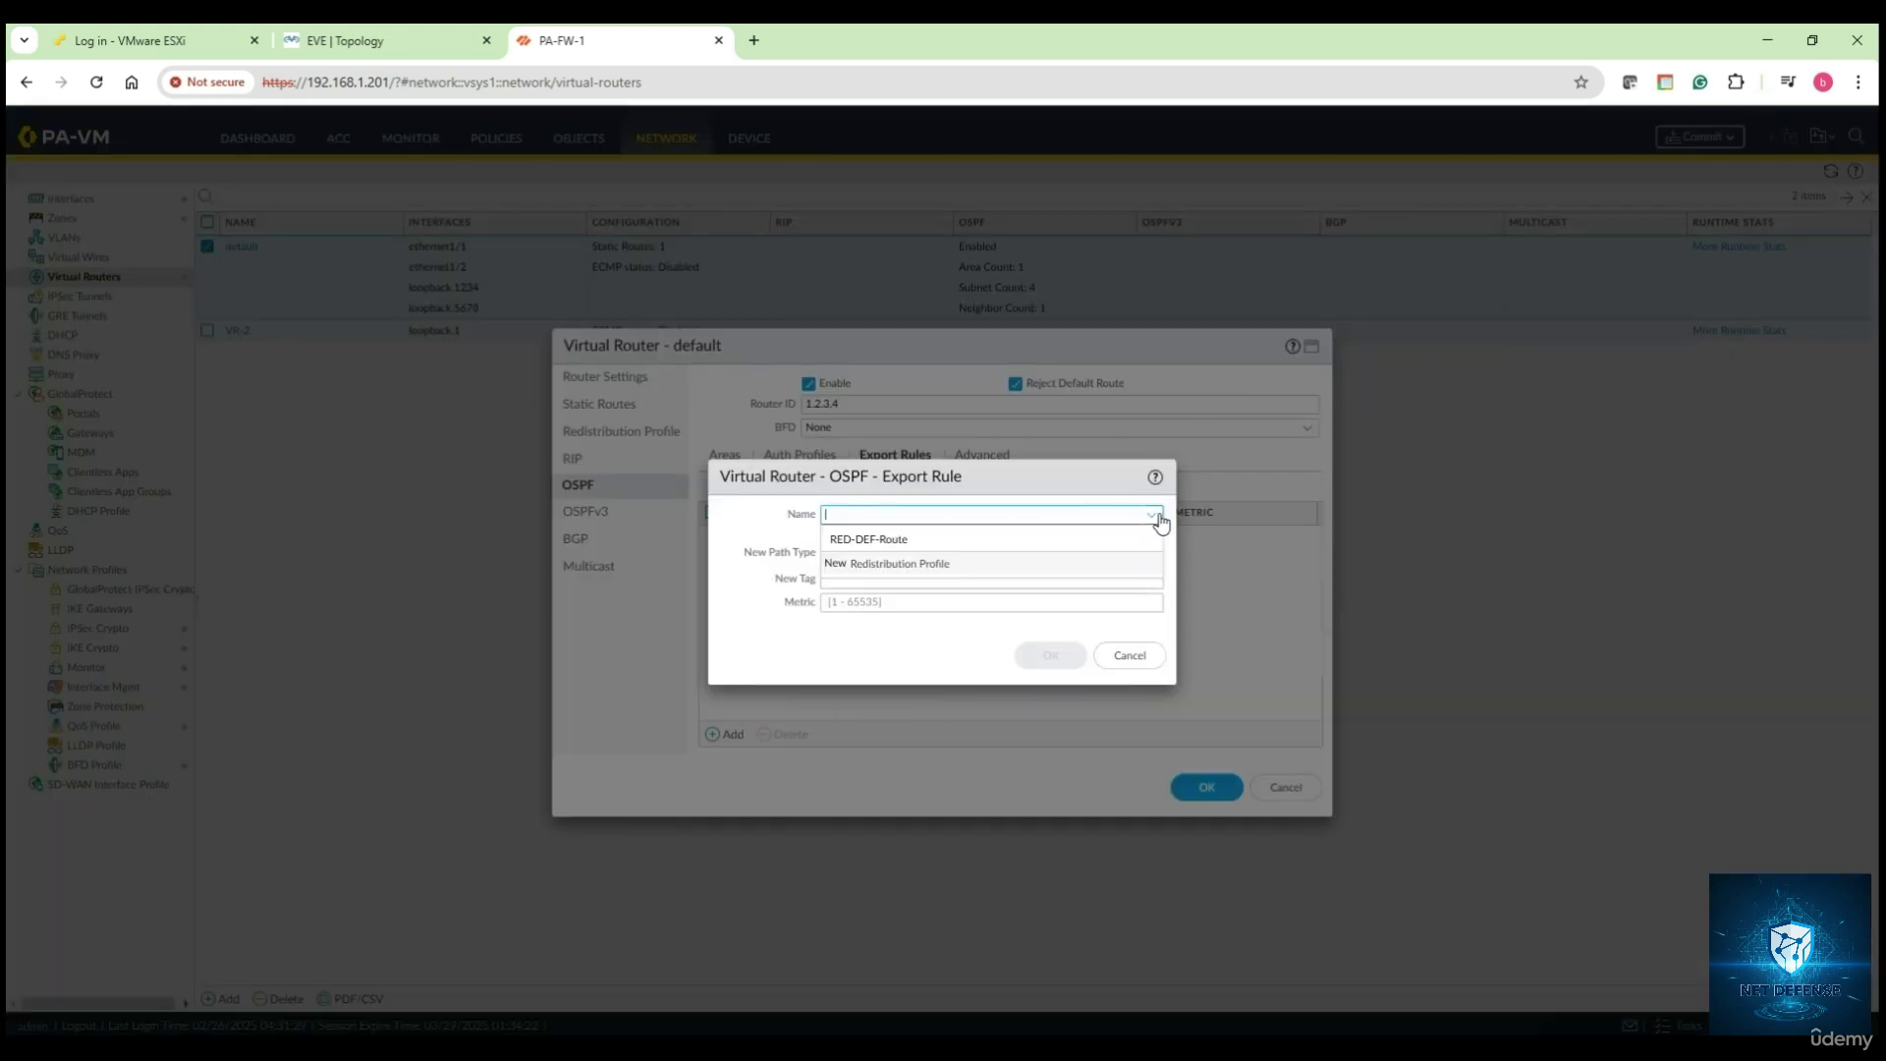
pyautogui.click(889, 539)
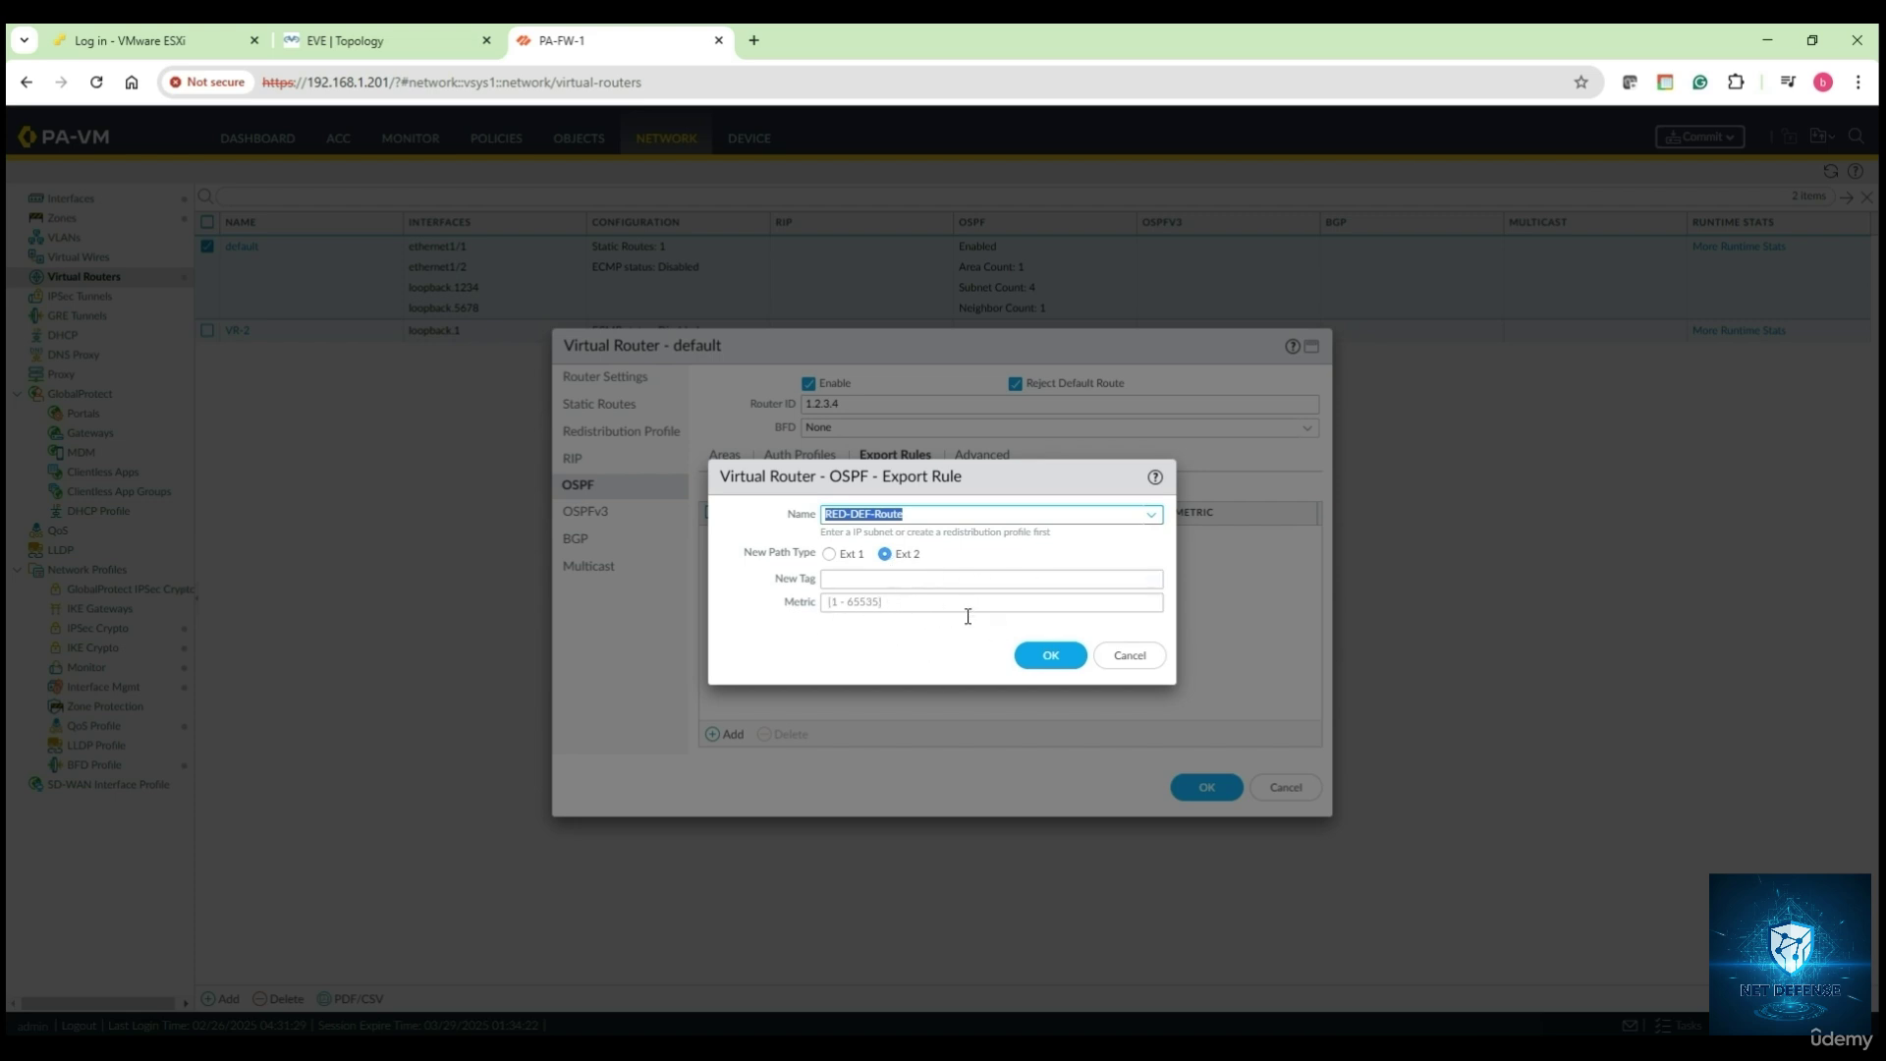
pyautogui.click(1052, 659)
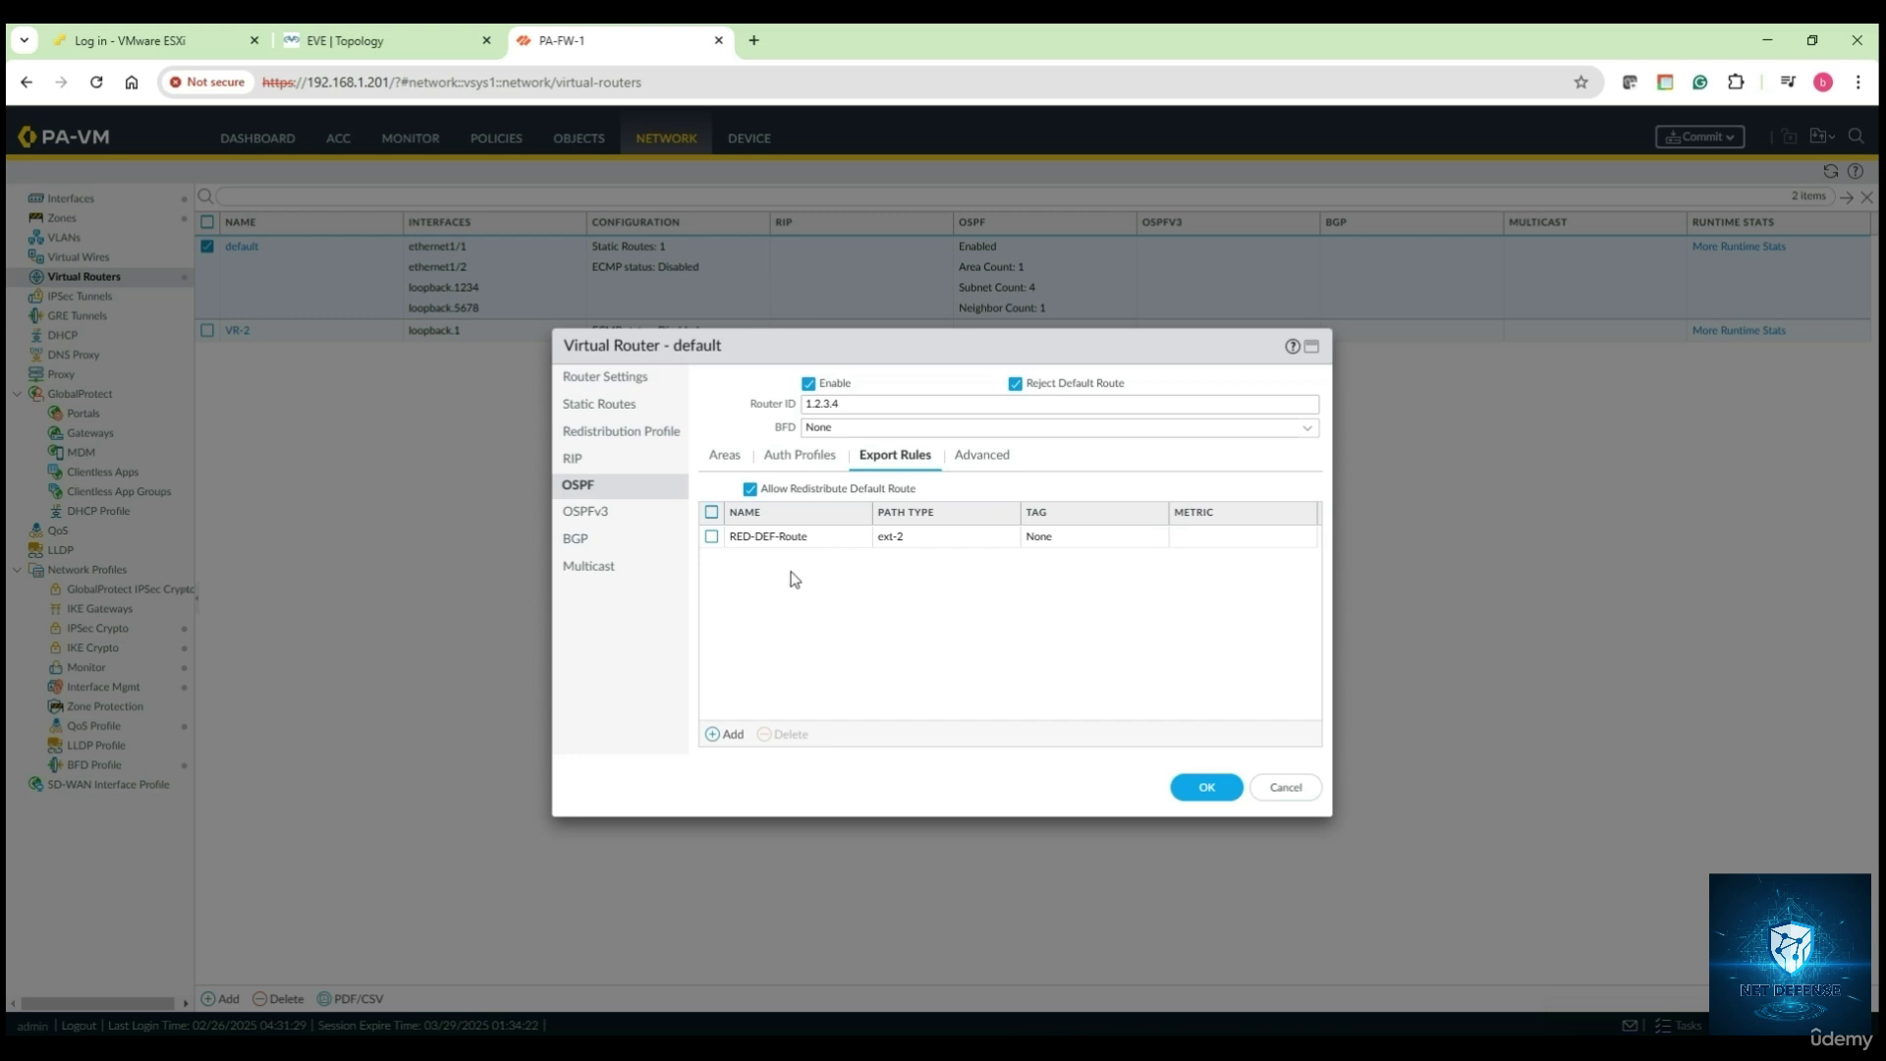
pyautogui.click(1206, 787)
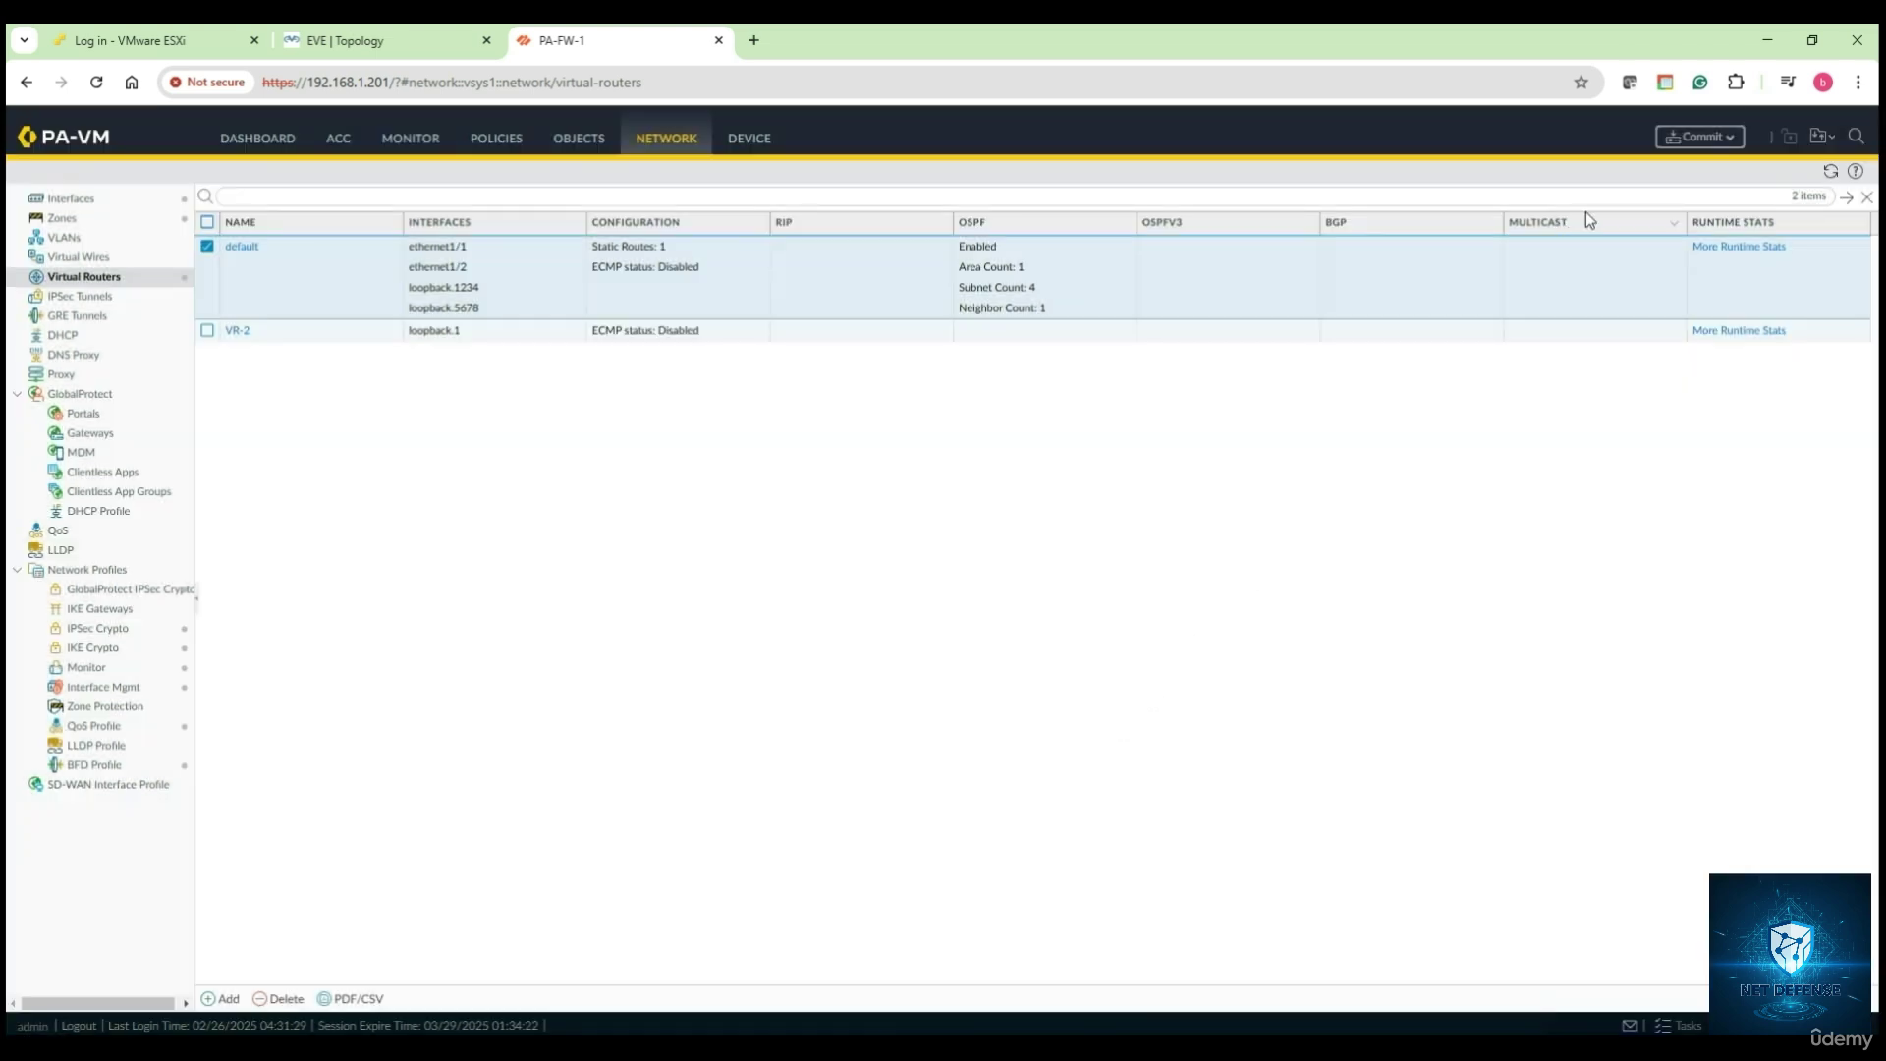
# Step: Commit all pending changes on PA-FW-1 and dismiss the commit status report
pyautogui.click(1702, 137)
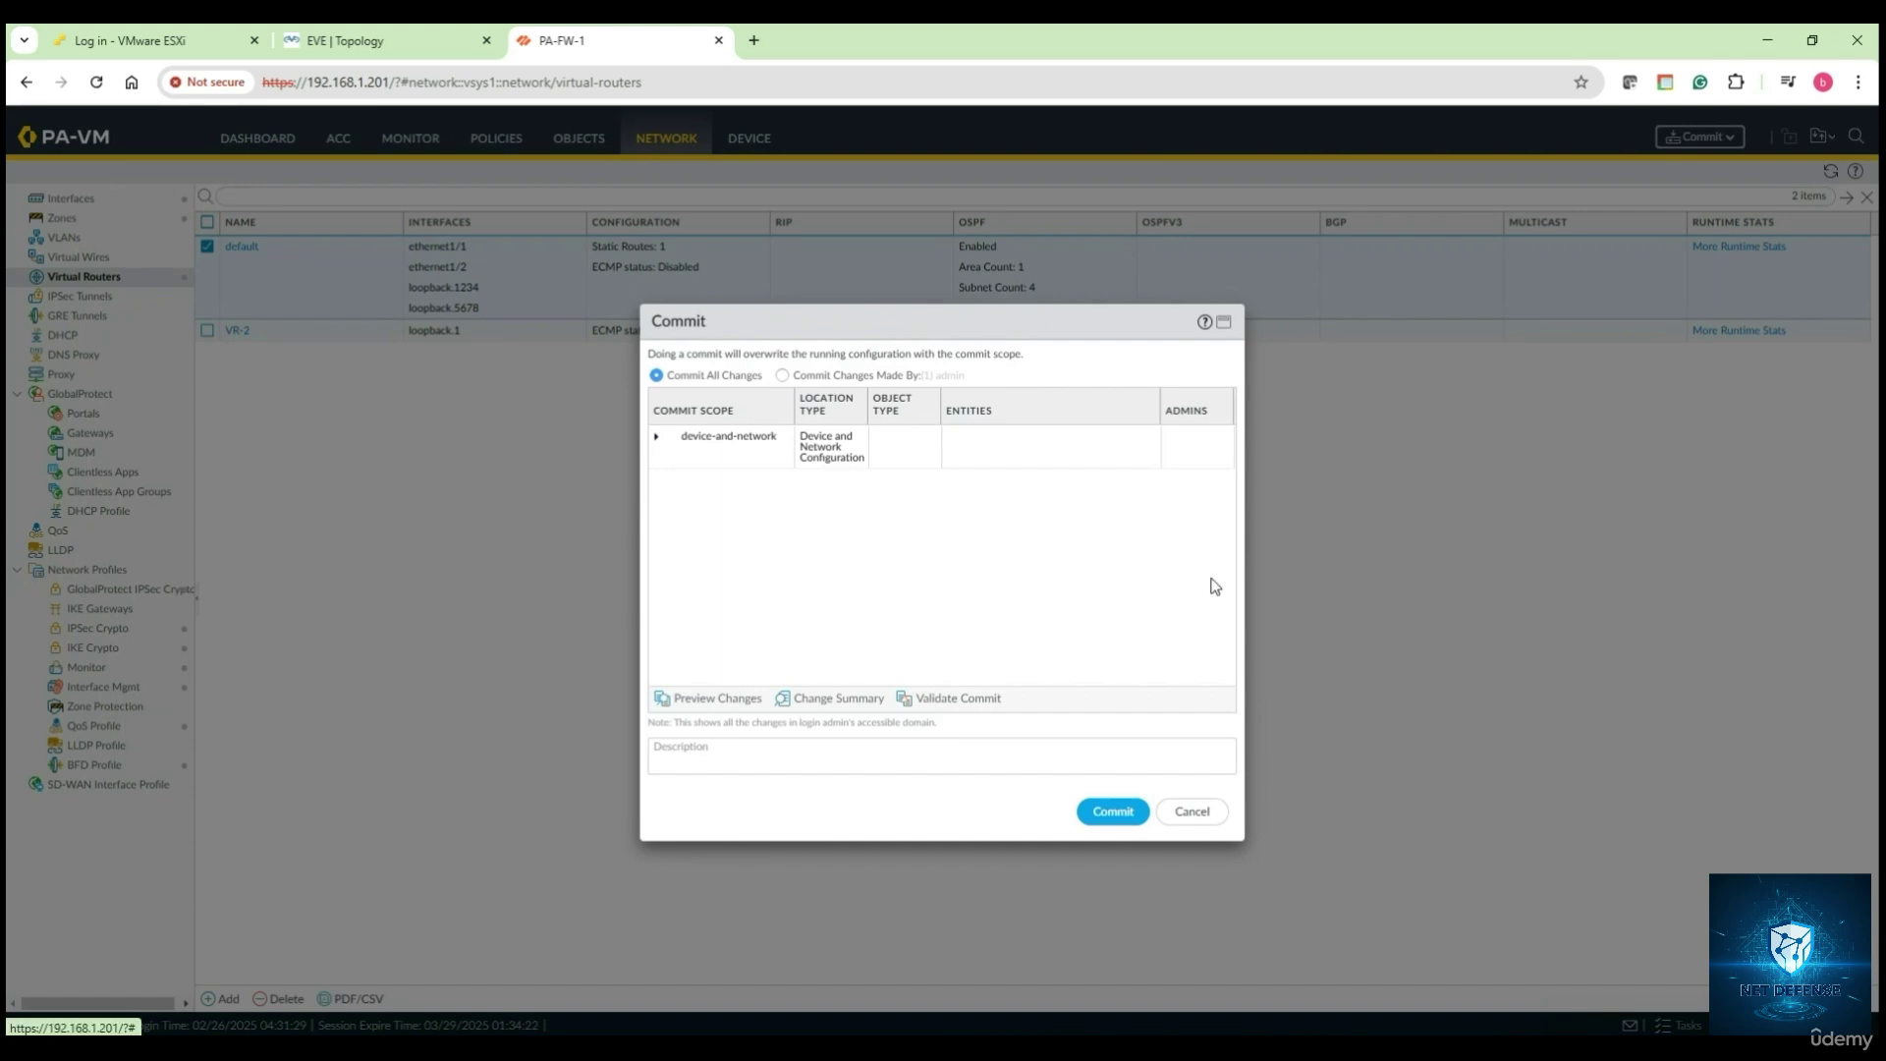
pyautogui.click(1111, 810)
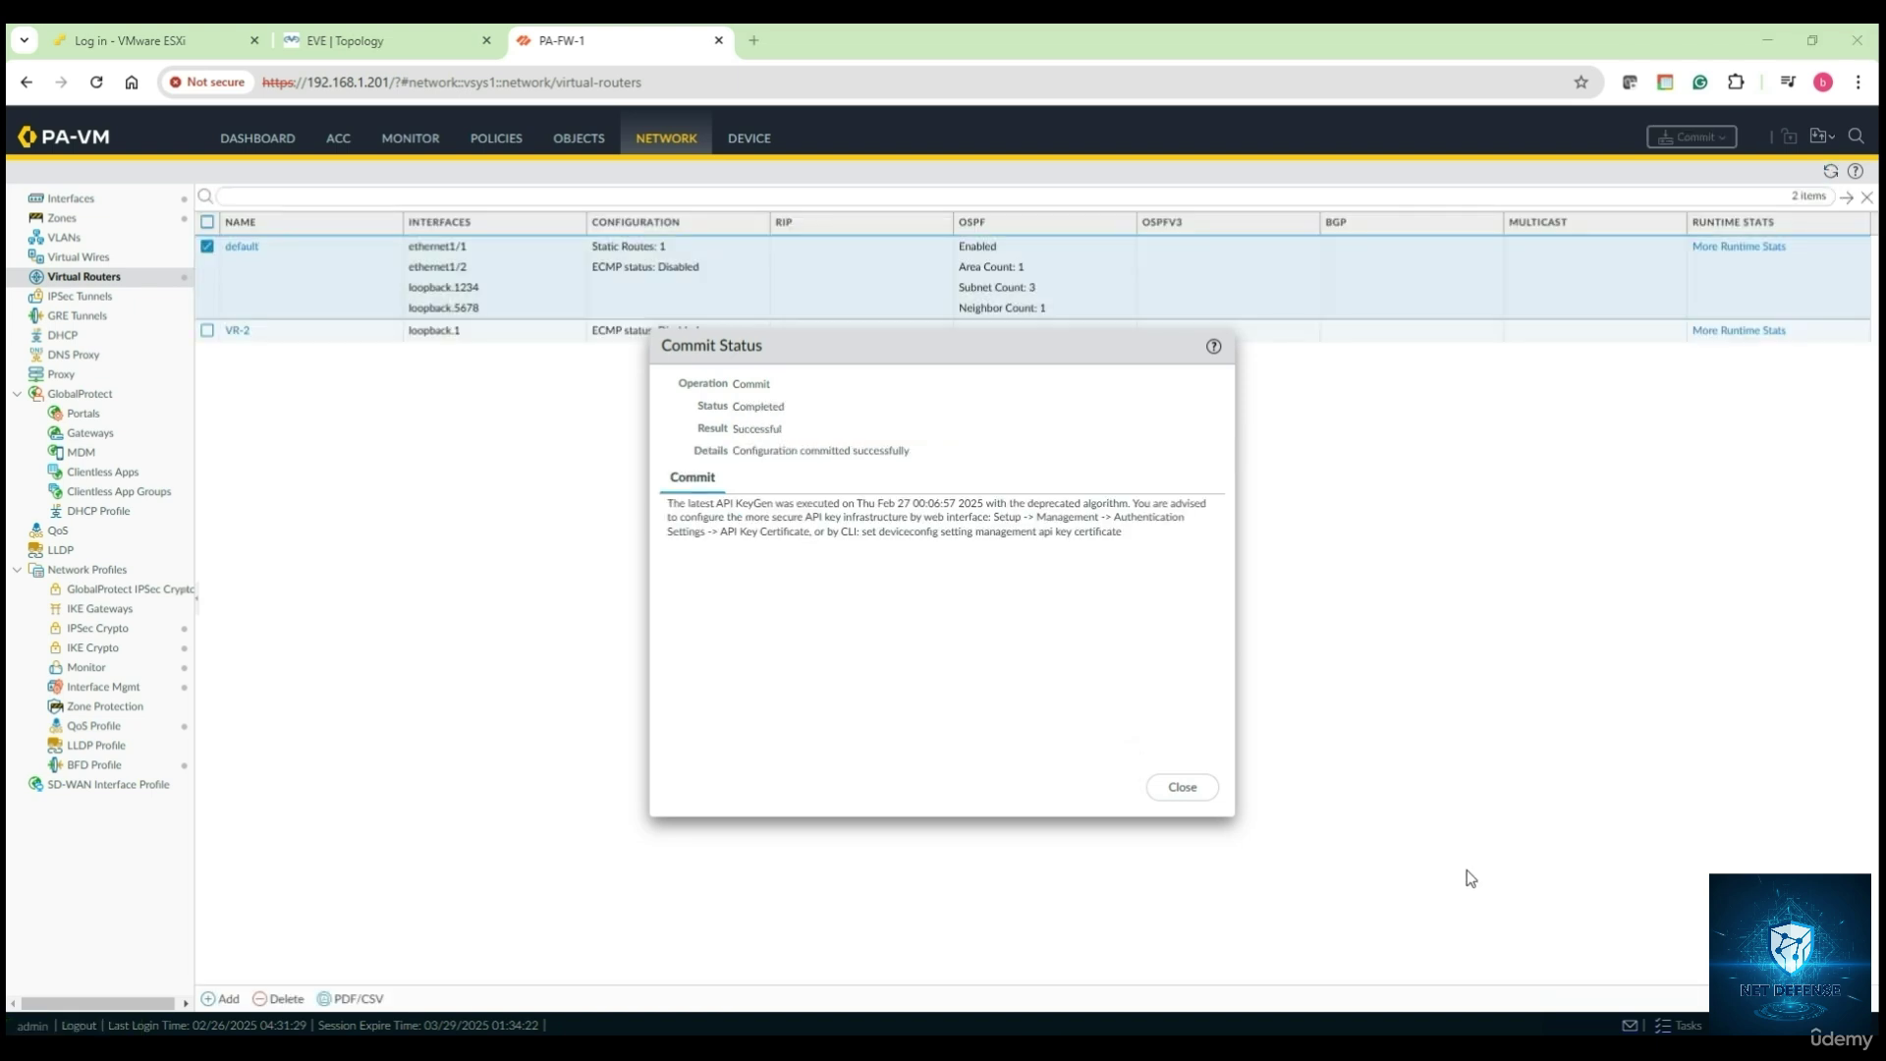
pyautogui.click(1192, 792)
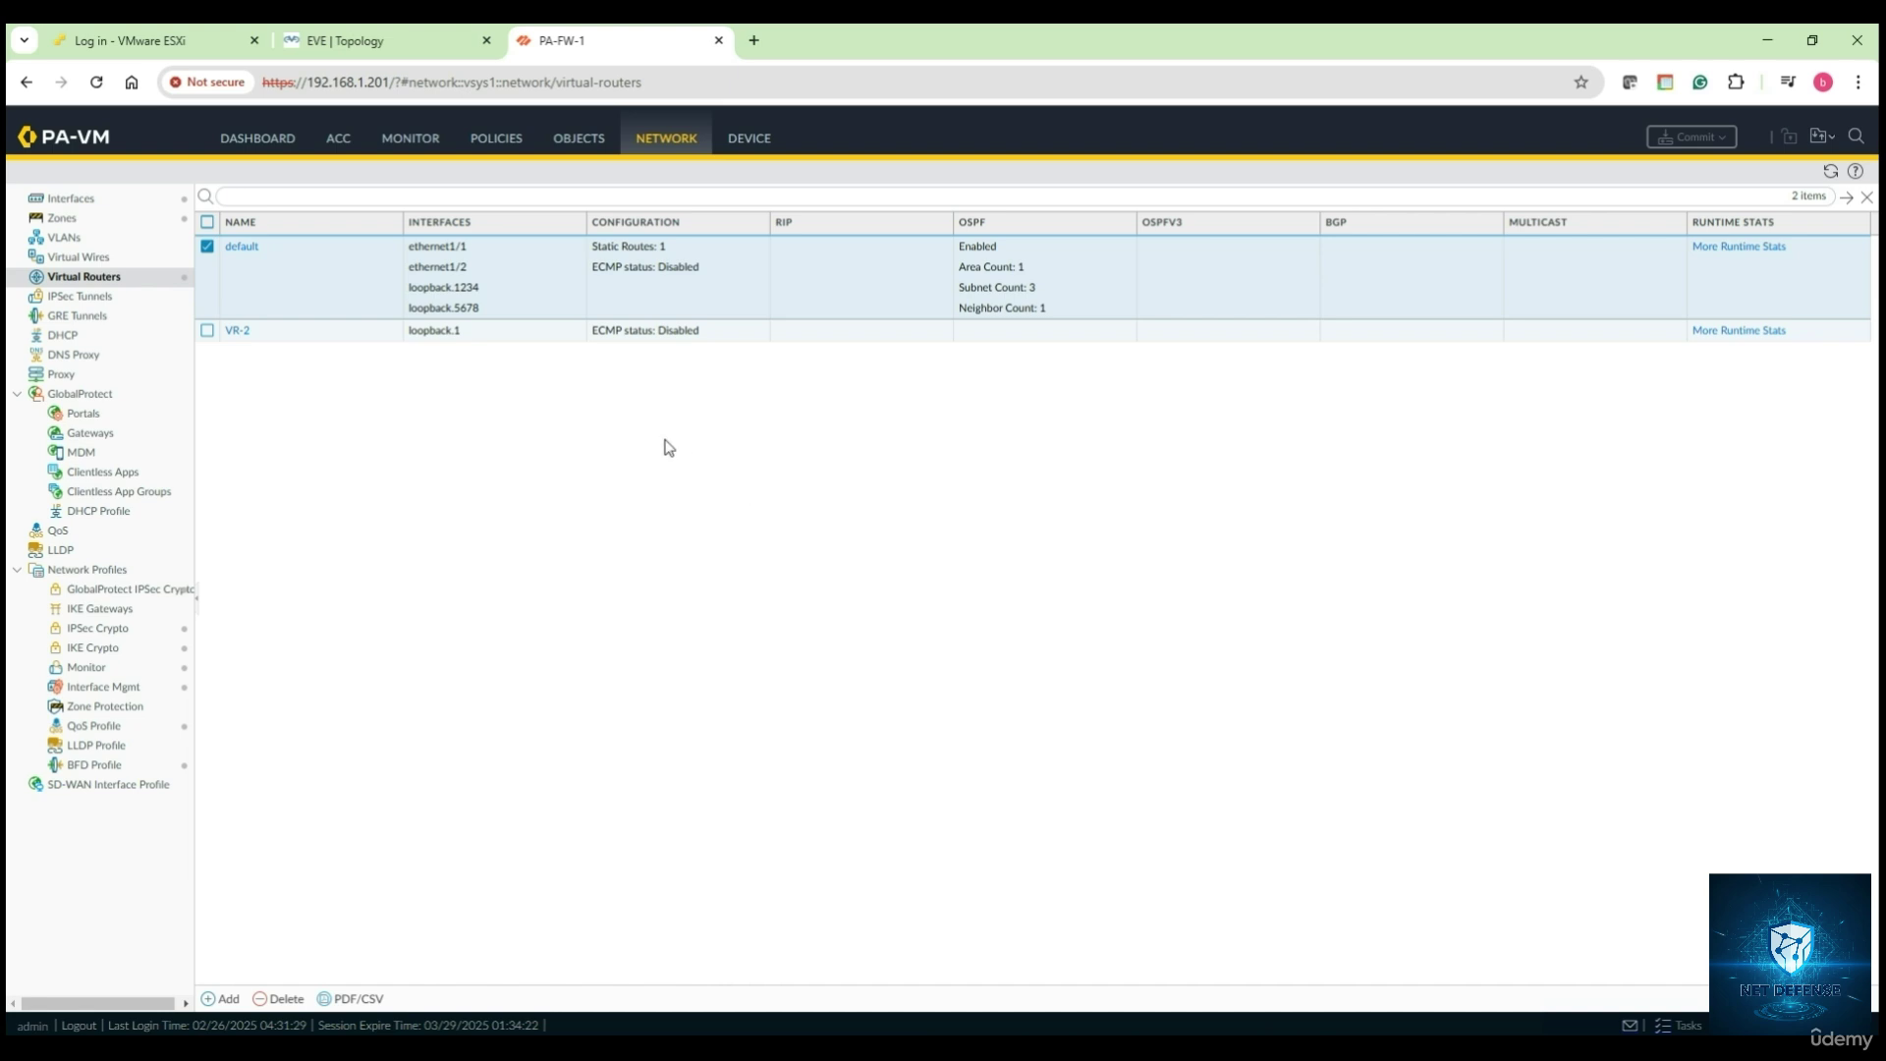
# Step: Switch to the Inside-Router console, rerun "sh ip ro" and examine the routing table's entry for 0.0.0.0/0
pyautogui.click(324, 43)
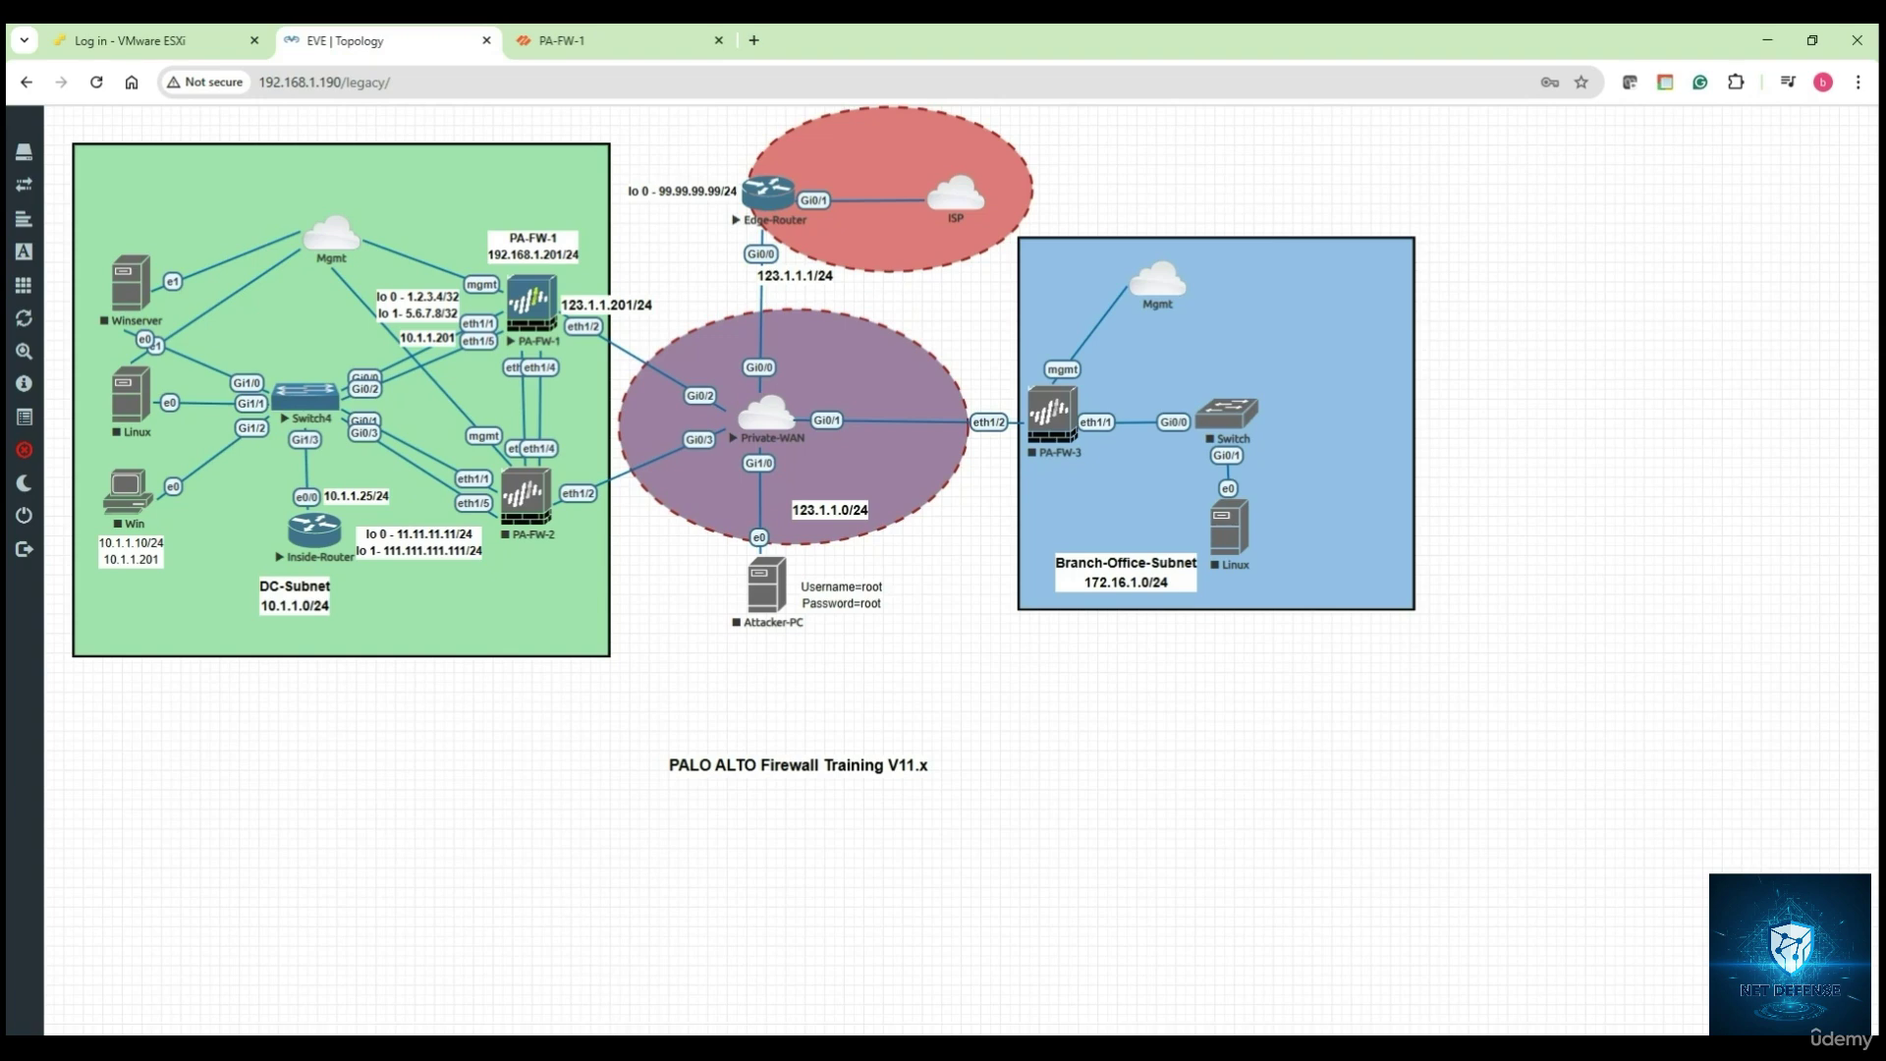
pyautogui.hotkey('alt', 'Tab')
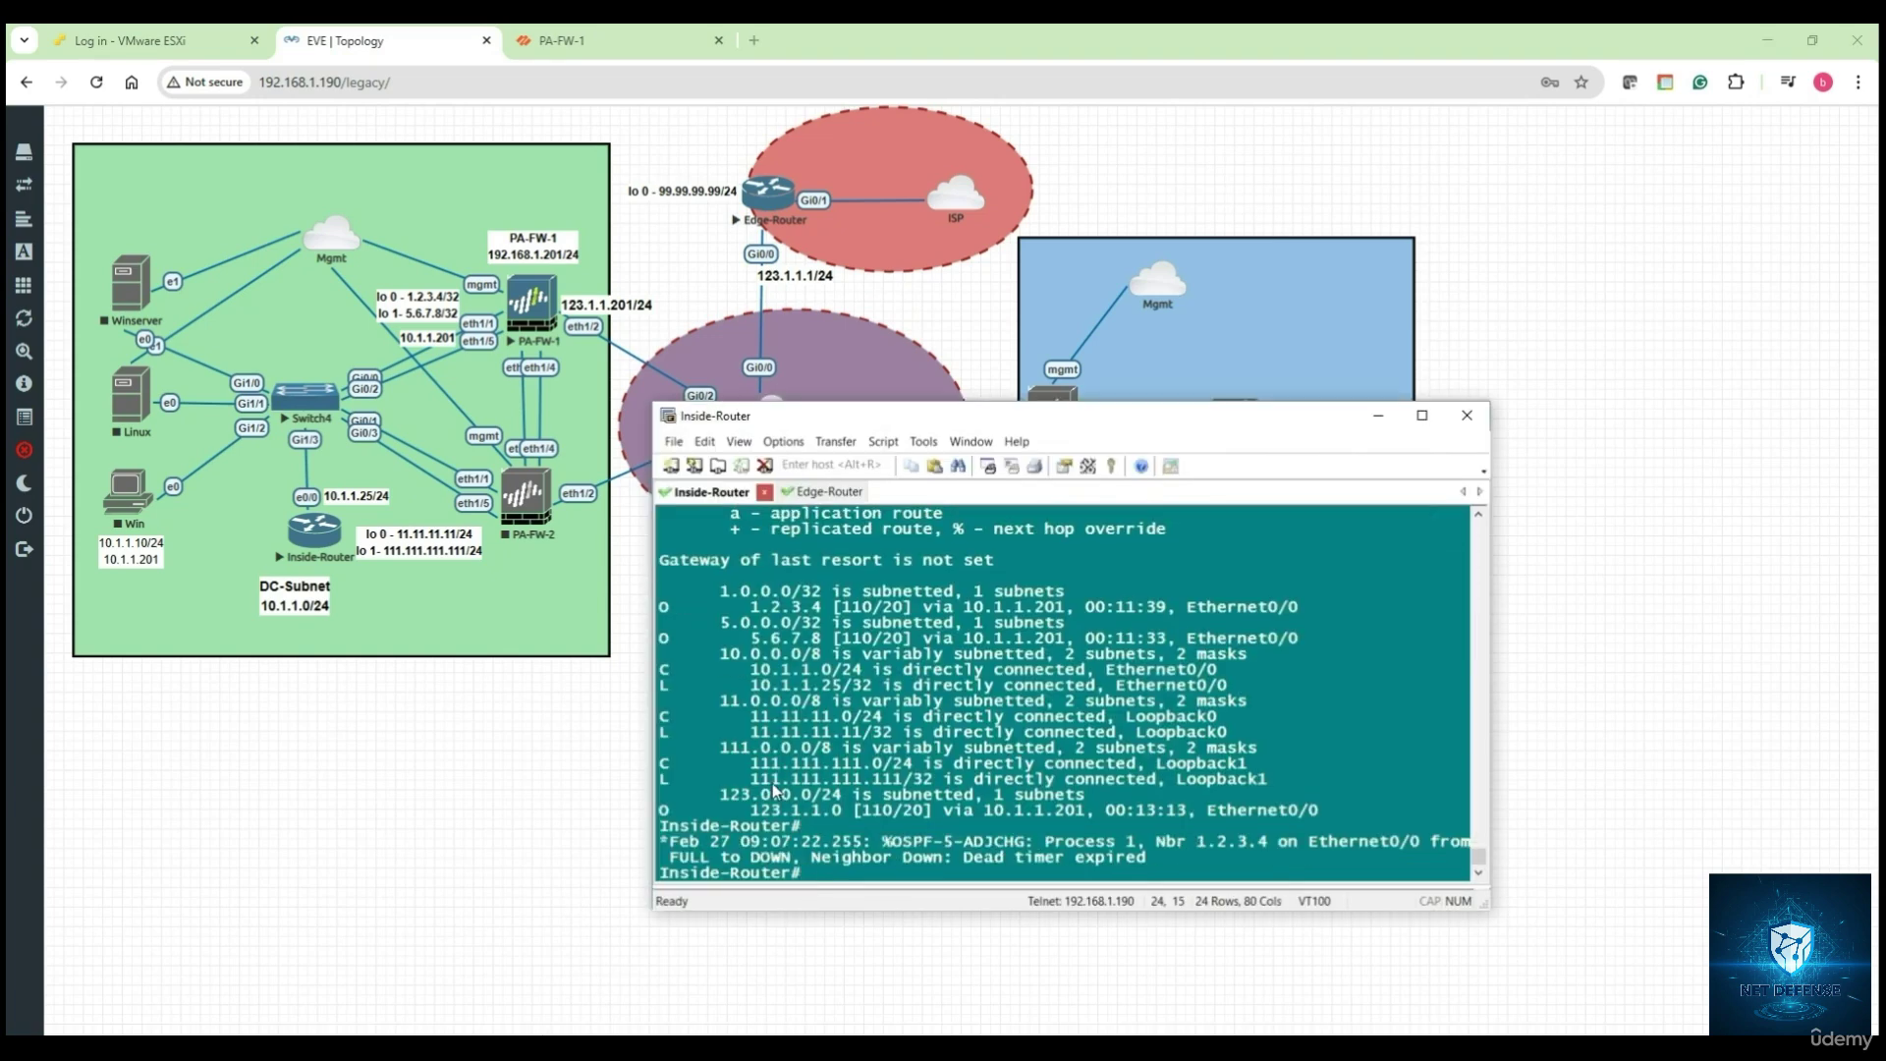
pyautogui.press('Return')
pyautogui.press('Return')
pyautogui.press('Return')
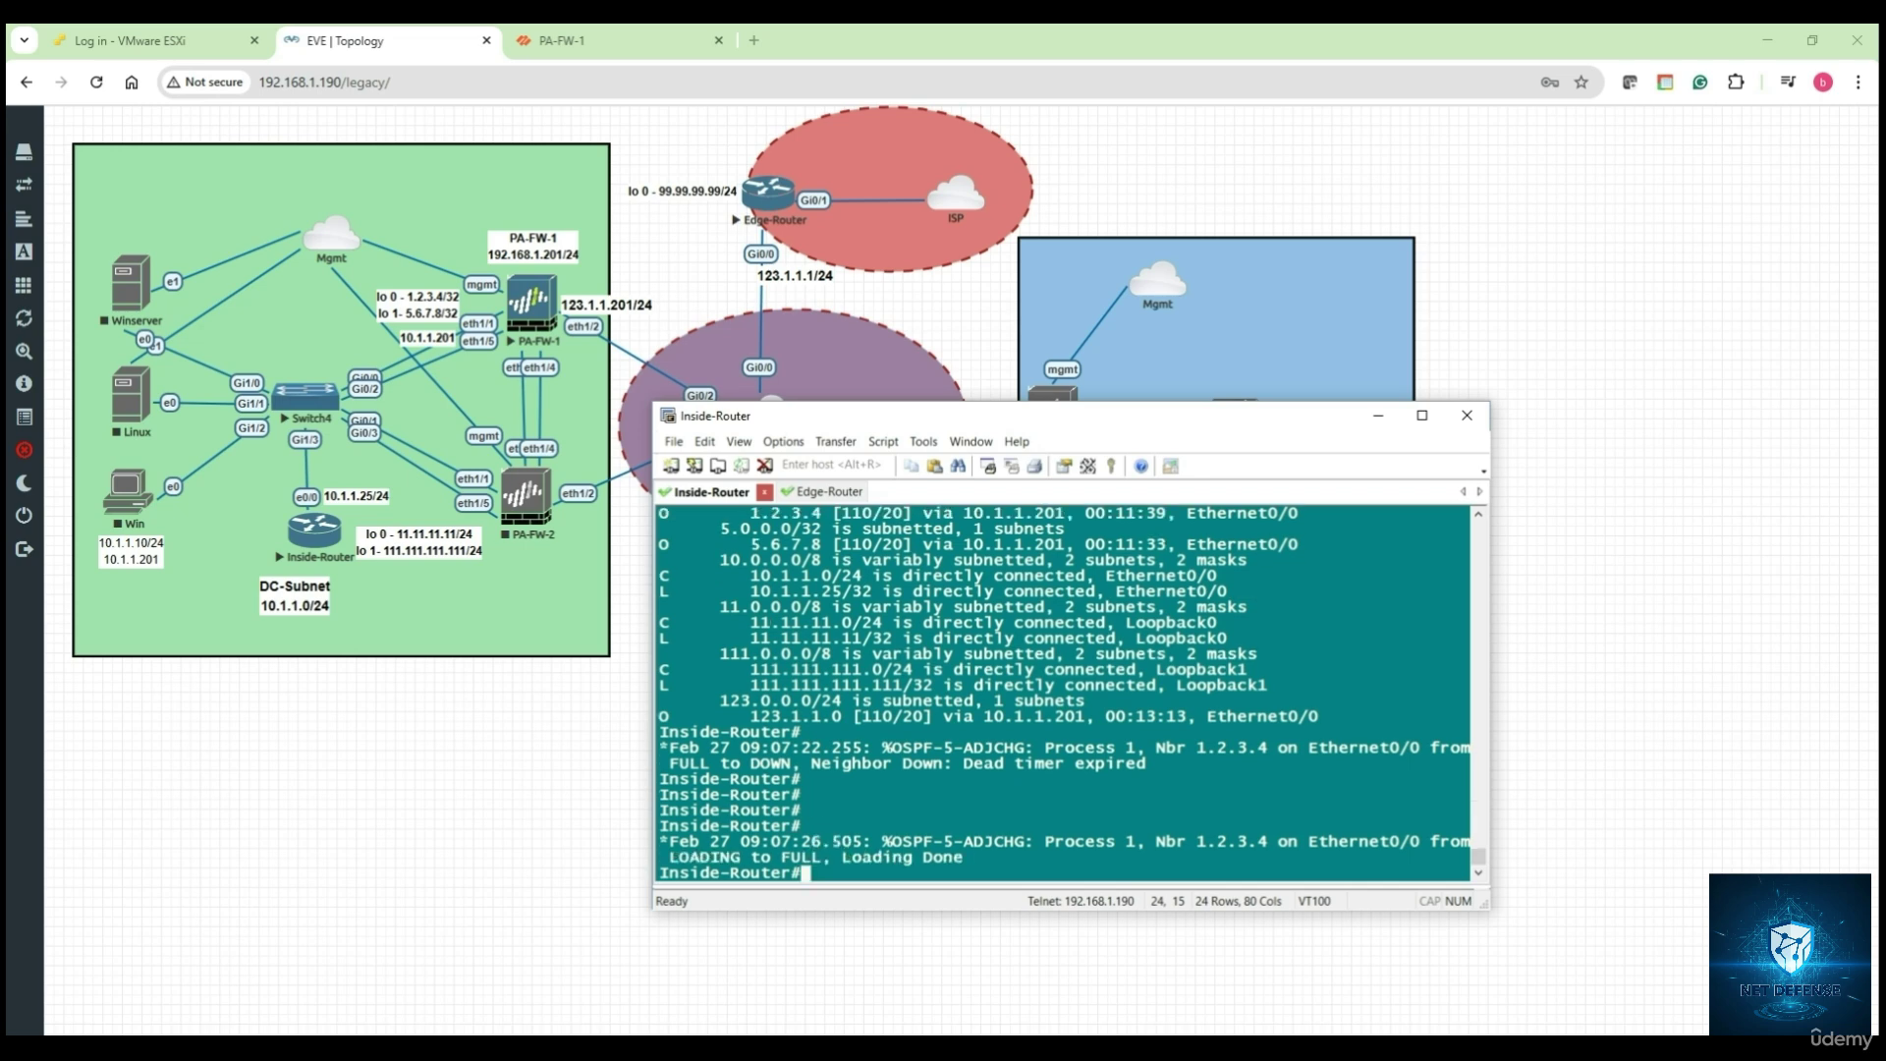
pyautogui.press('Return')
pyautogui.press('Return')
pyautogui.press('Return')
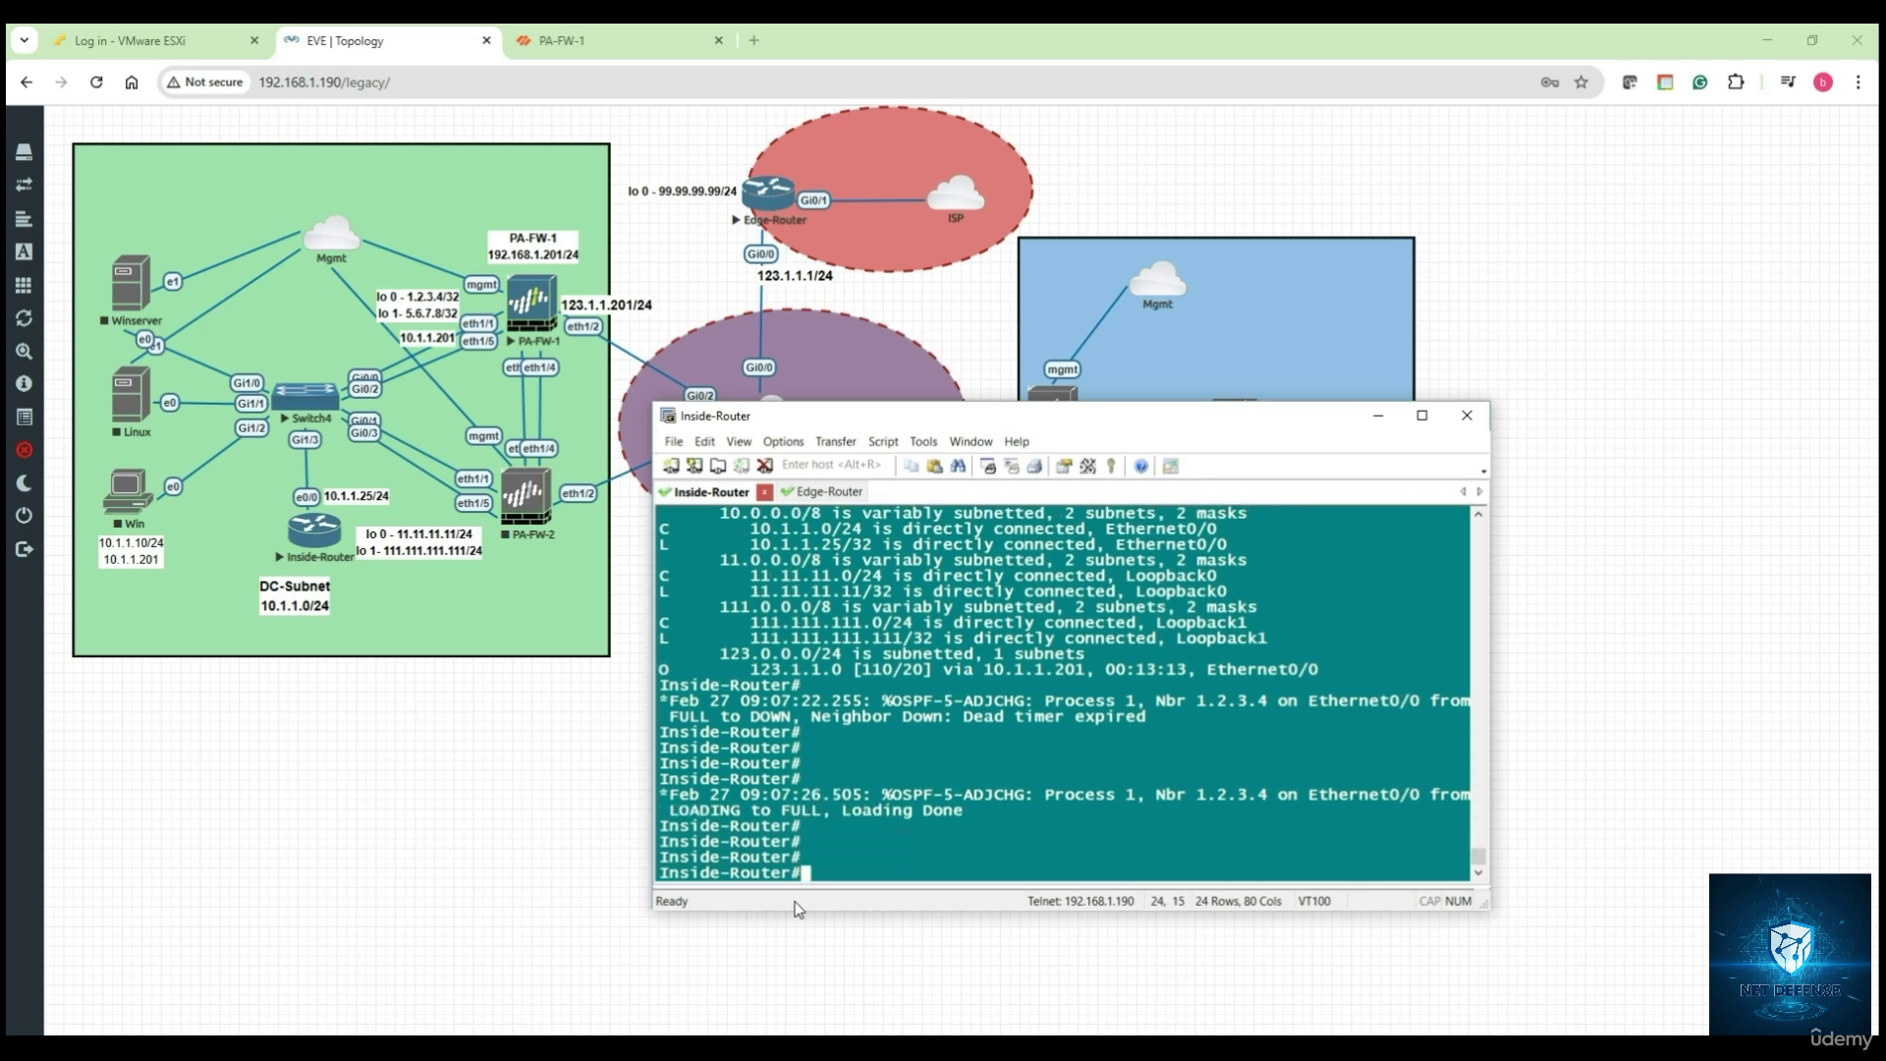
pyautogui.write('sh ip ro')
pyautogui.press('Return')
pyautogui.press('space')
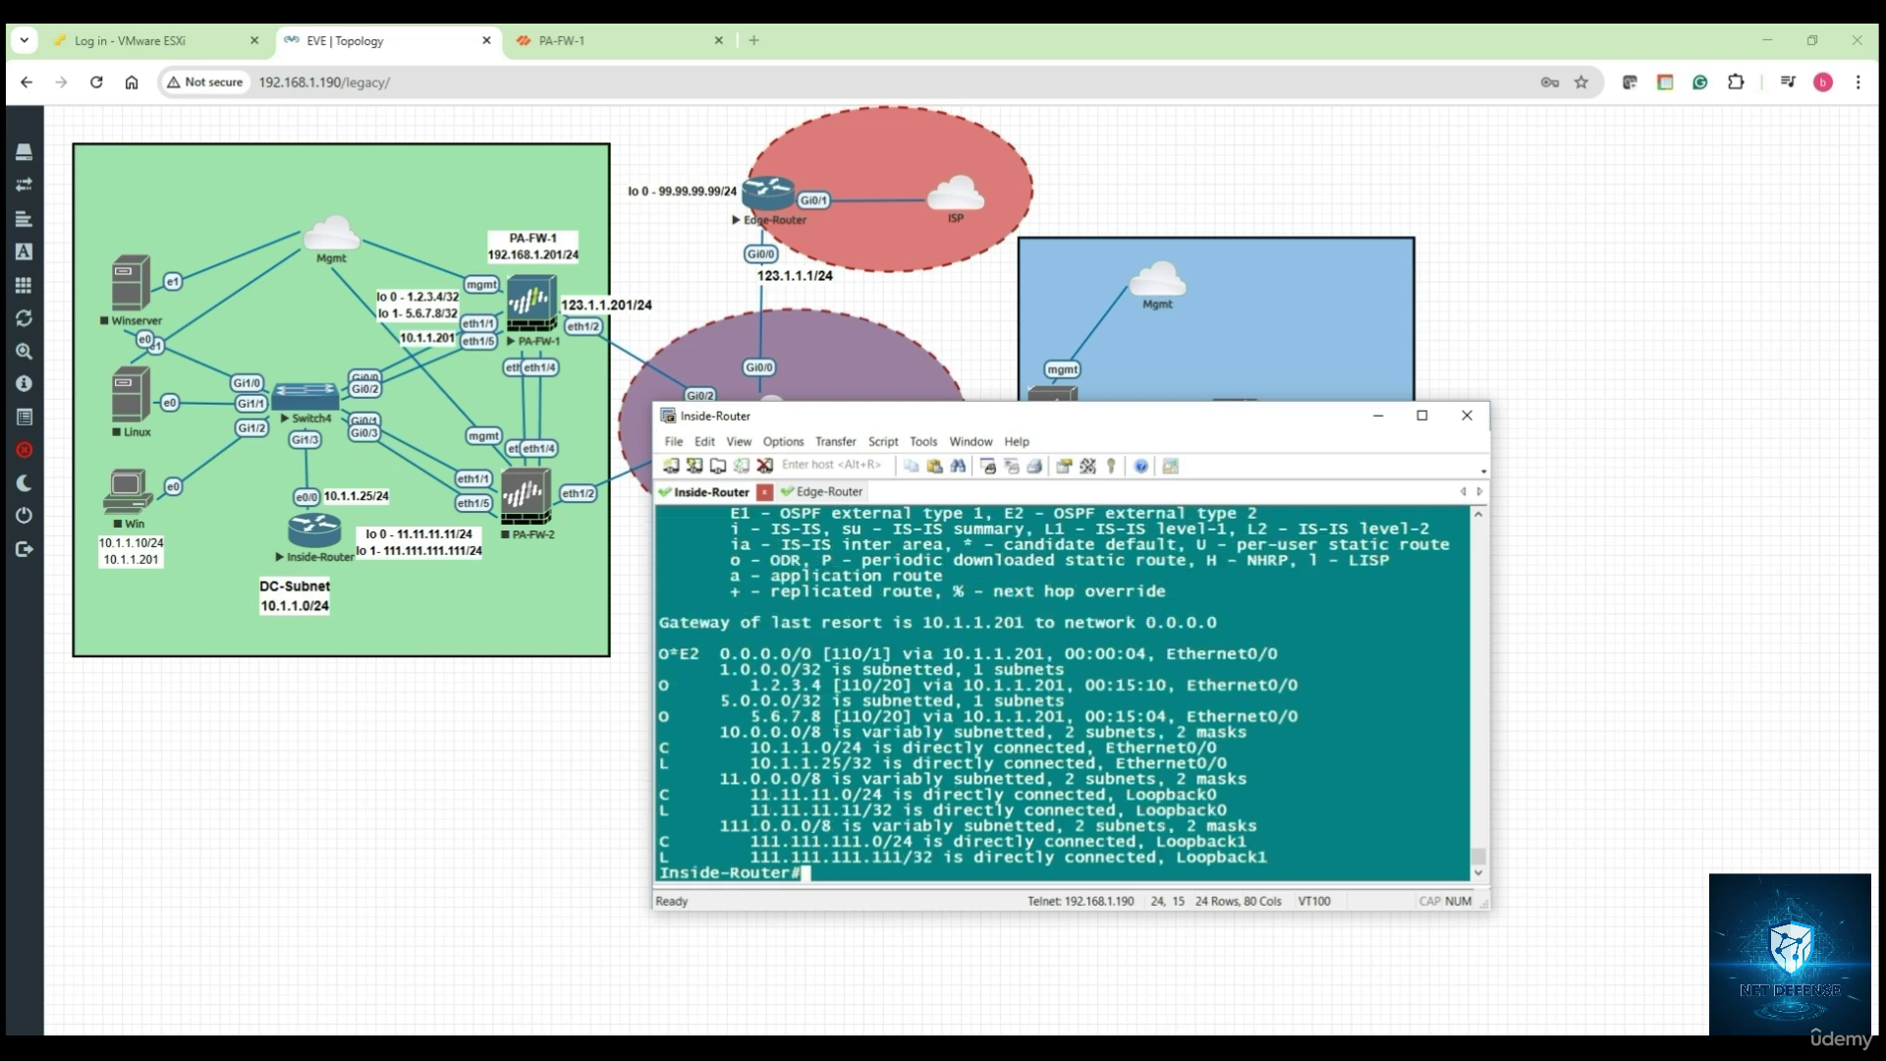
pyautogui.moveTo(711, 654); pyautogui.dragTo(821, 656)
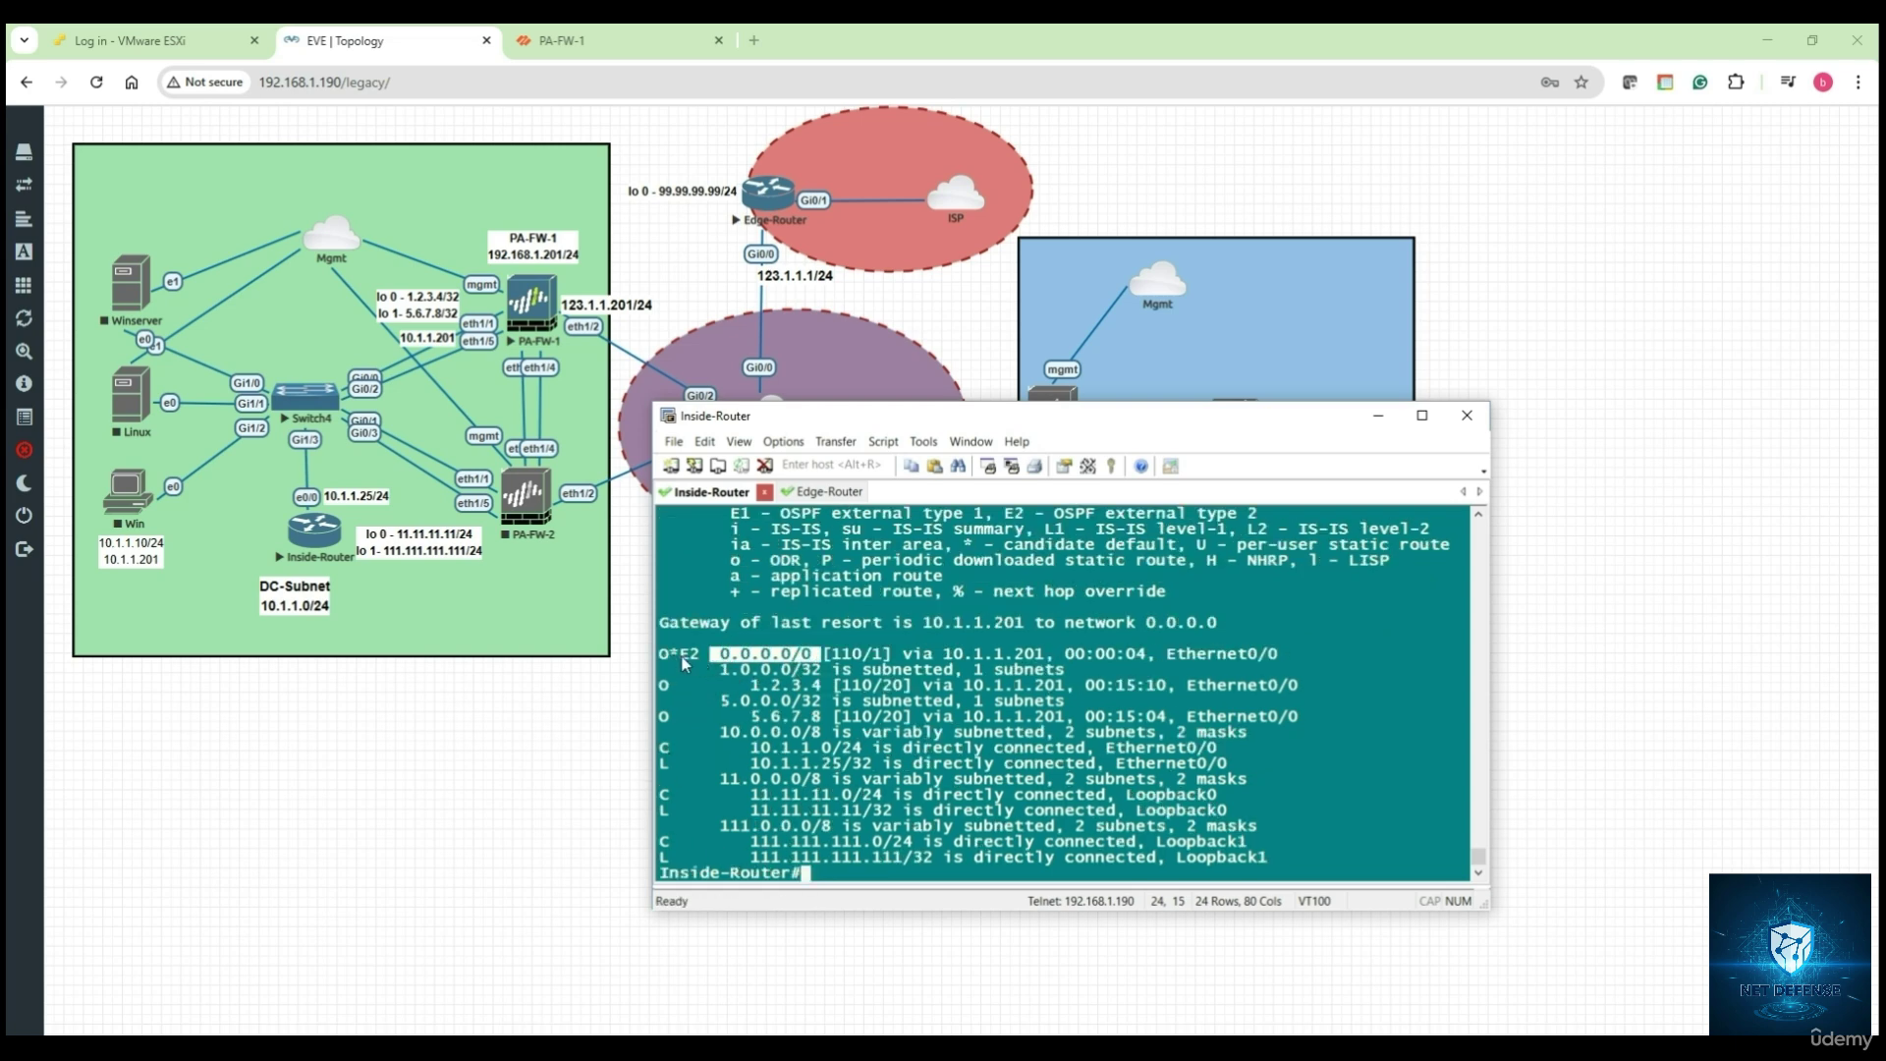